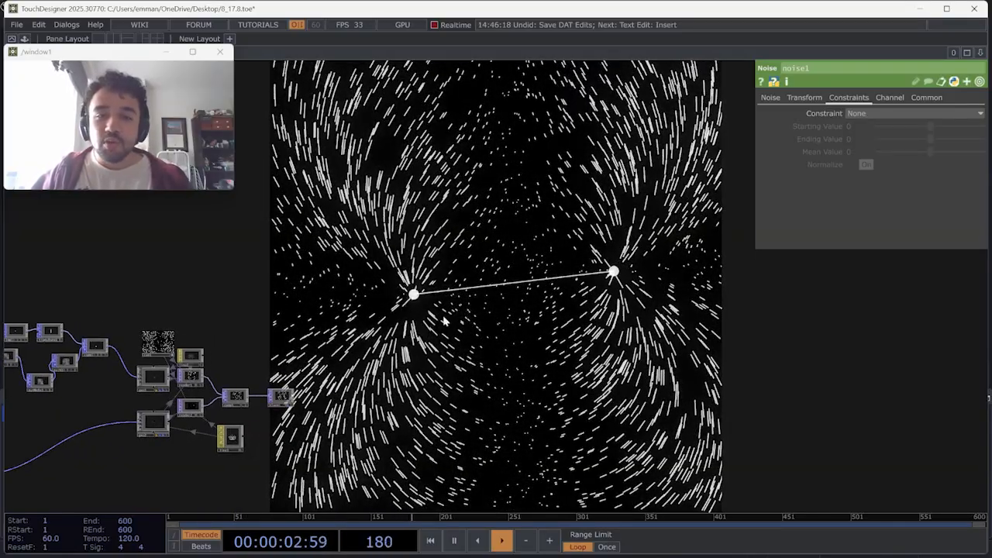
Review the noise and transform parameters of the noise1 operator in the finished network.
left_click_drag(471, 318, 600, 311)
left_click_drag(294, 270, 626, 255)
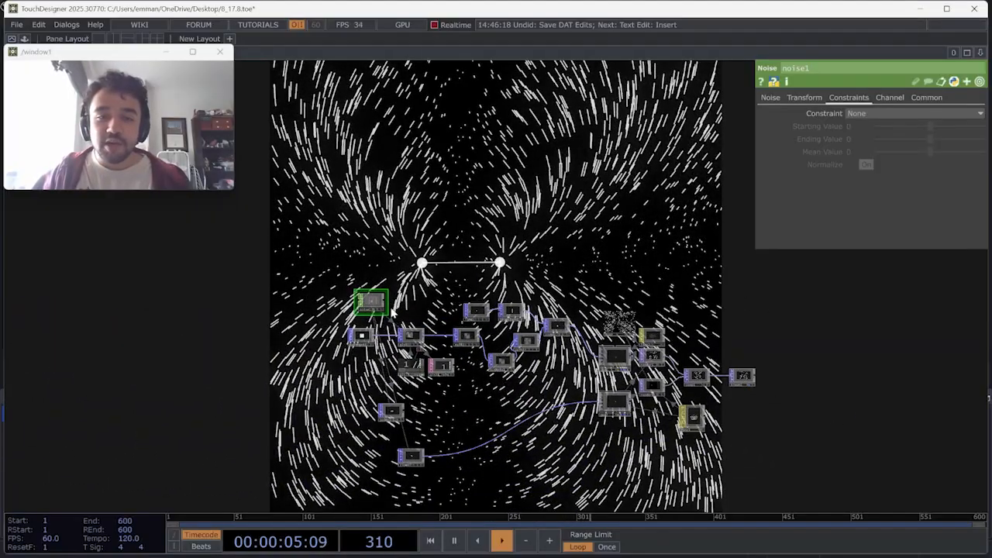
scroll(371, 294, "up", 3)
left_click(770, 98)
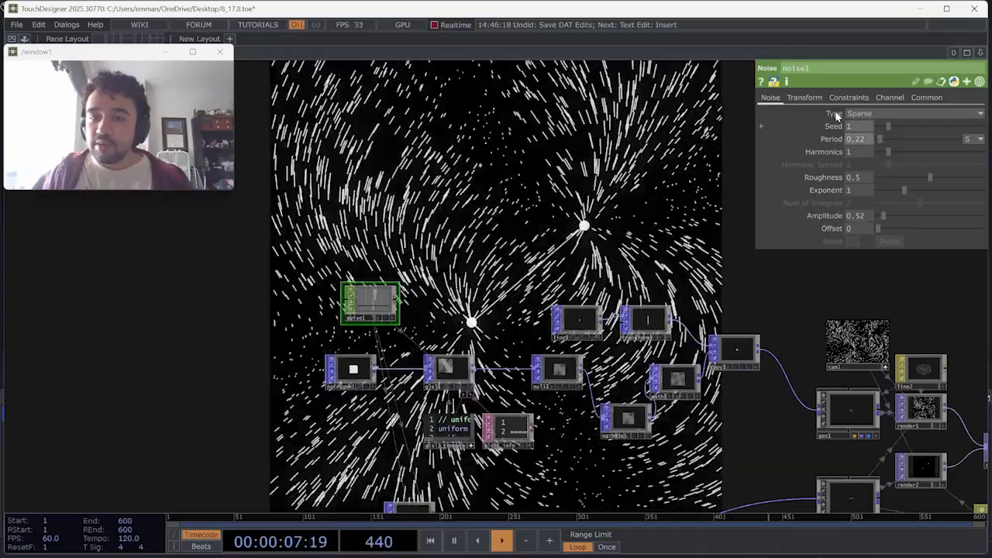
left_click(803, 98)
left_click_drag(663, 252, 355, 248)
scroll(324, 246, "up", 3)
Try a uFieldScale value of 0.6 on the glsl1 operator and set it to 0.3.
left_click(258, 328)
middle_click(855, 243)
middle_click_drag(856, 244, 859, 221)
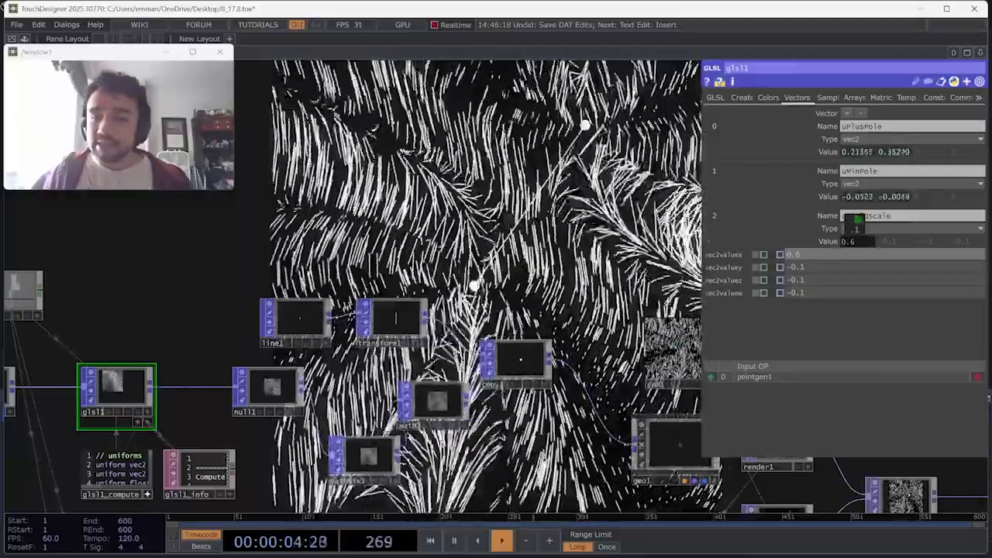
left_click_drag(530, 334, 405, 347)
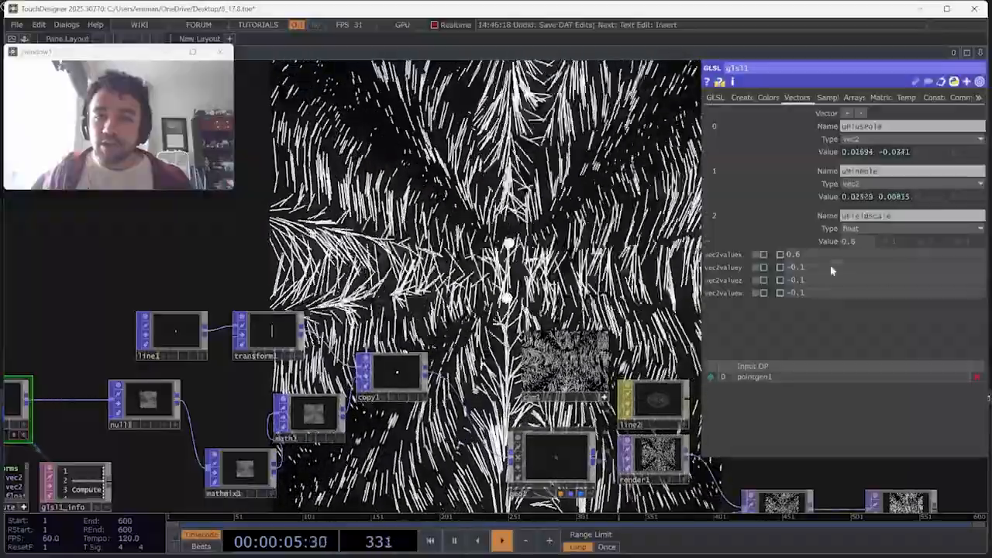
middle_click_drag(868, 241, 844, 230)
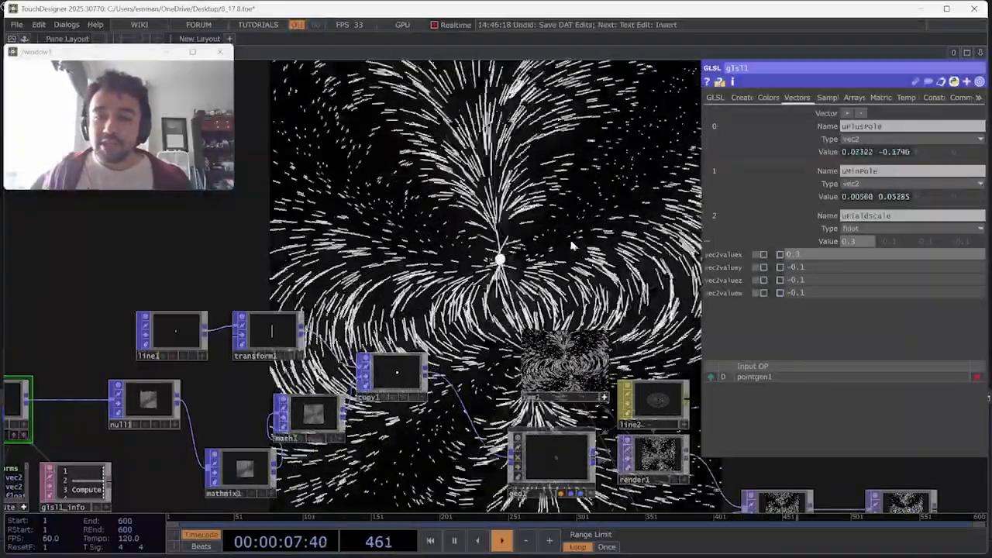
scroll(507, 256, "down", 3)
left_click_drag(507, 257, 326, 247)
scroll(360, 233, "down", 2)
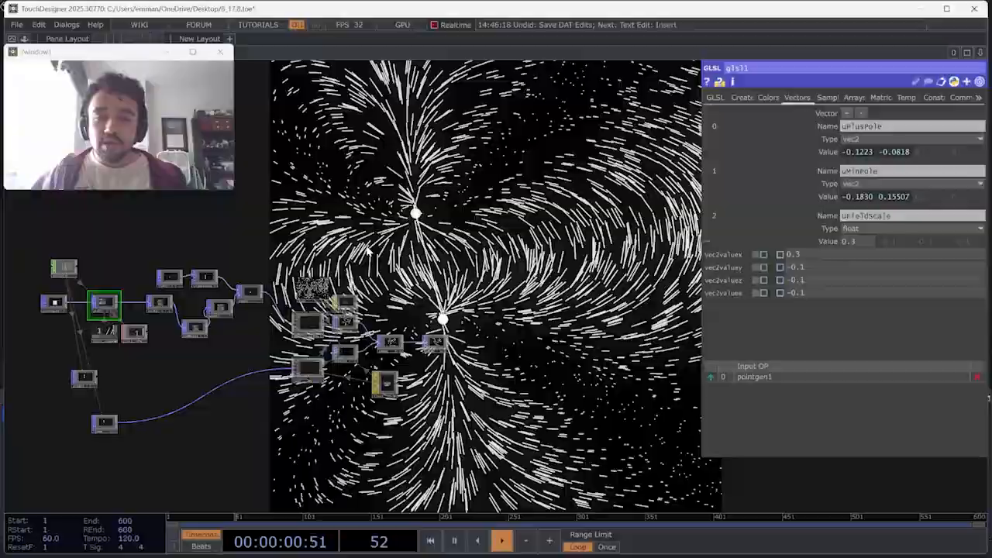
mouse_move(363, 255)
left_mouse_down()
mouse_move(266, 262)
mouse_move(356, 245)
left_mouse_up()
scroll(355, 244, "up", 3)
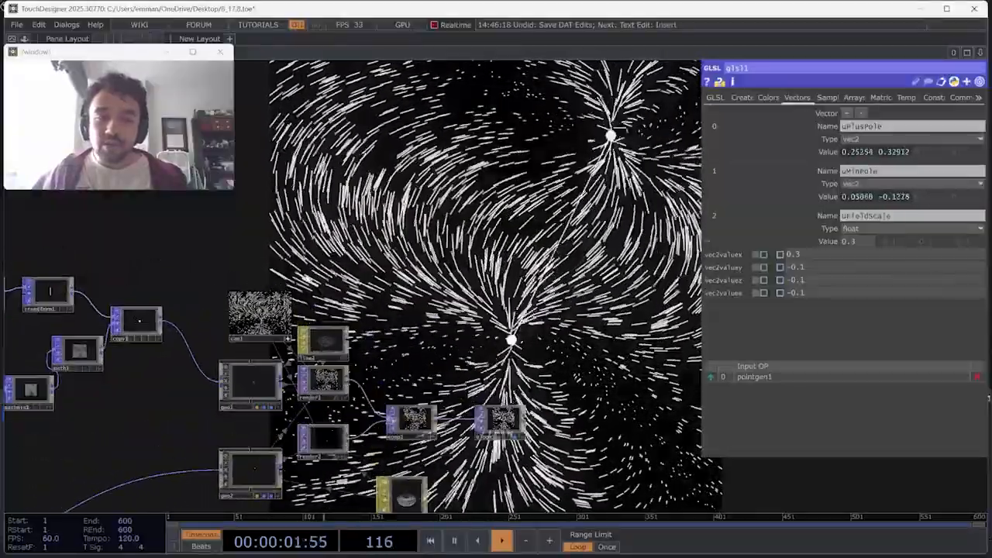
Switch to the Shadertoy page "Toy : Compasses" in the browser and reposition the magnet to see how the field reacts.
left_click(252, 544)
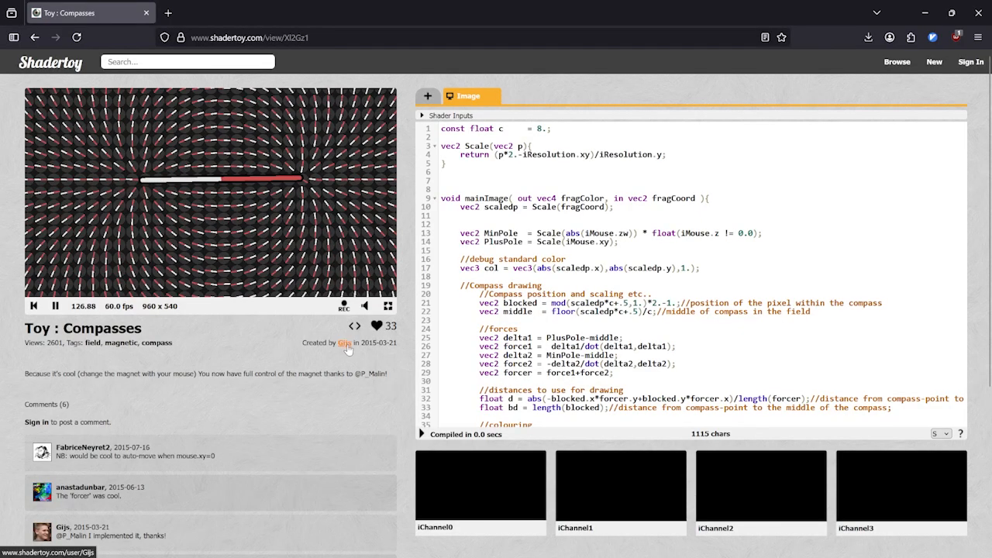
left_click_drag(143, 183, 326, 220)
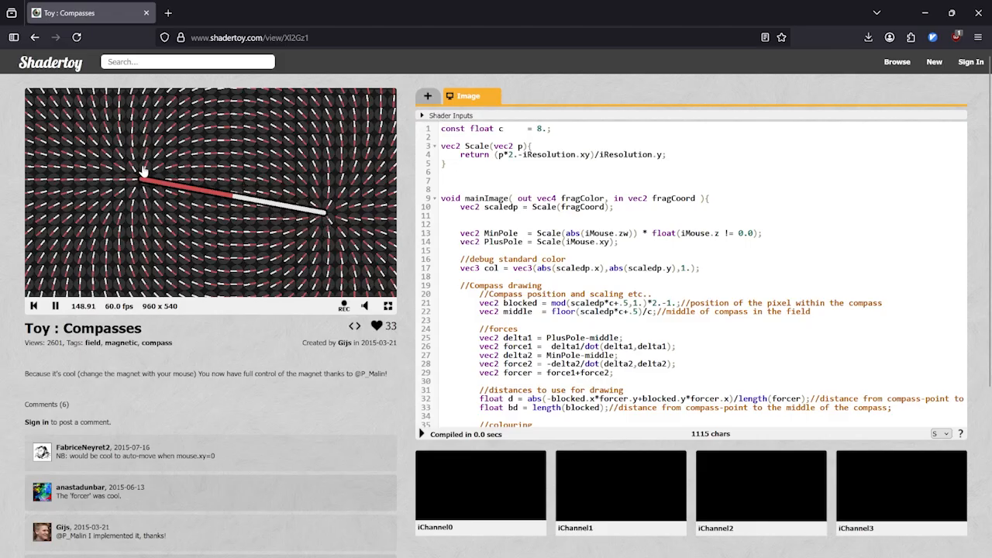
left_click_drag(141, 184, 184, 243)
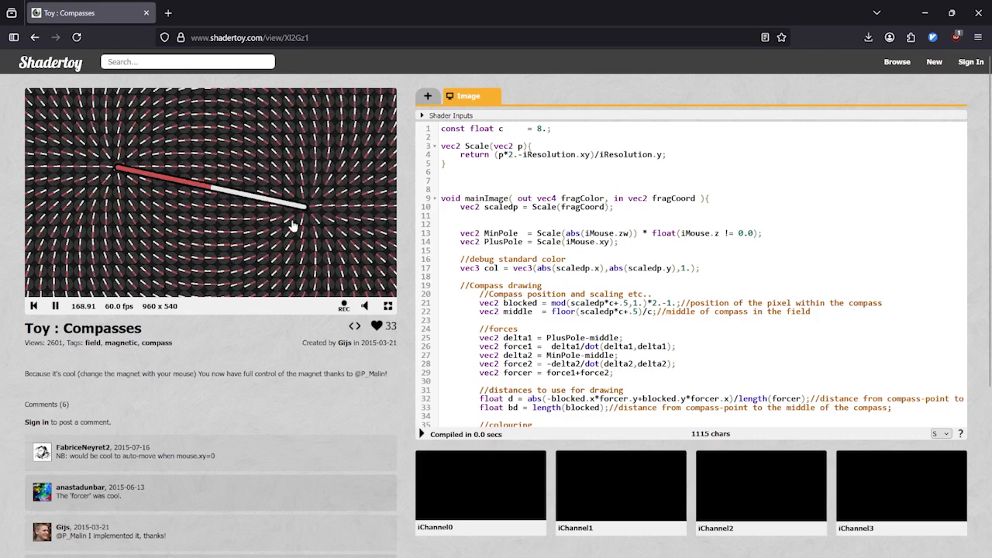
left_click_drag(291, 224, 276, 187)
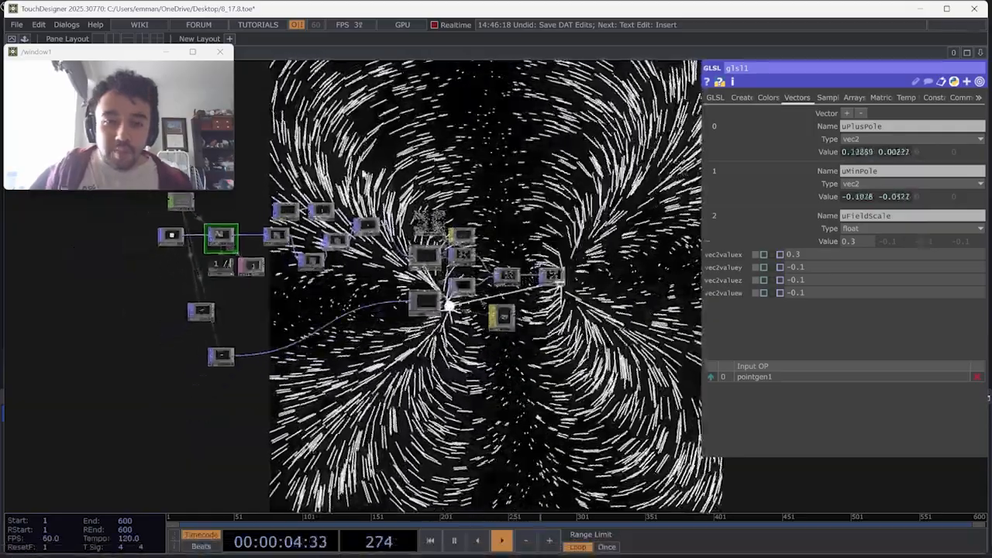
Select all operators of the finished network and collapse them into a Base component.
left_click_drag(517, 256, 527, 296)
right_click_drag(136, 211, 588, 437)
right_click(260, 235)
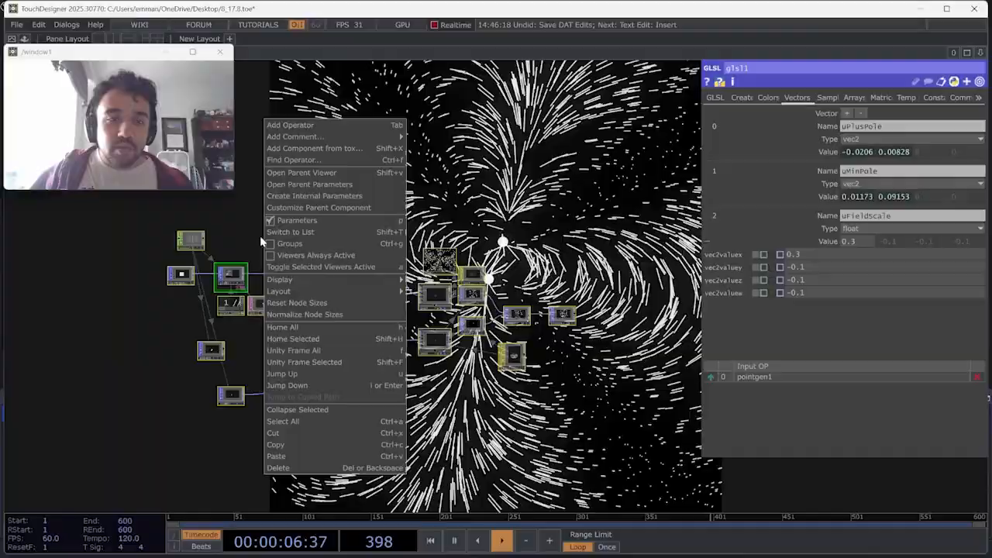
left_click(284, 408)
left_click_drag(353, 306, 395, 199)
scroll(372, 283, "up", 5)
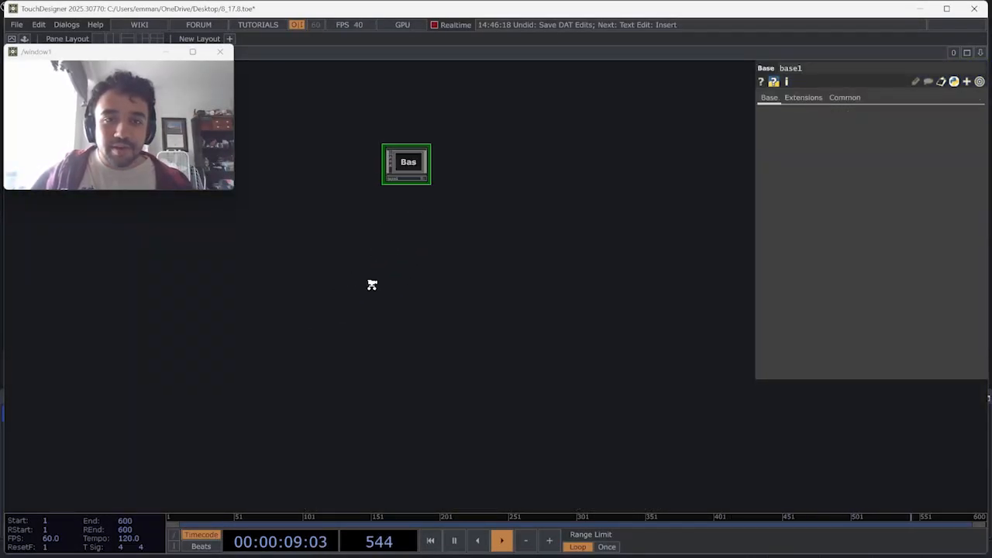
Add a Point Generator POP in the empty area below the Base component.
key("Tab")
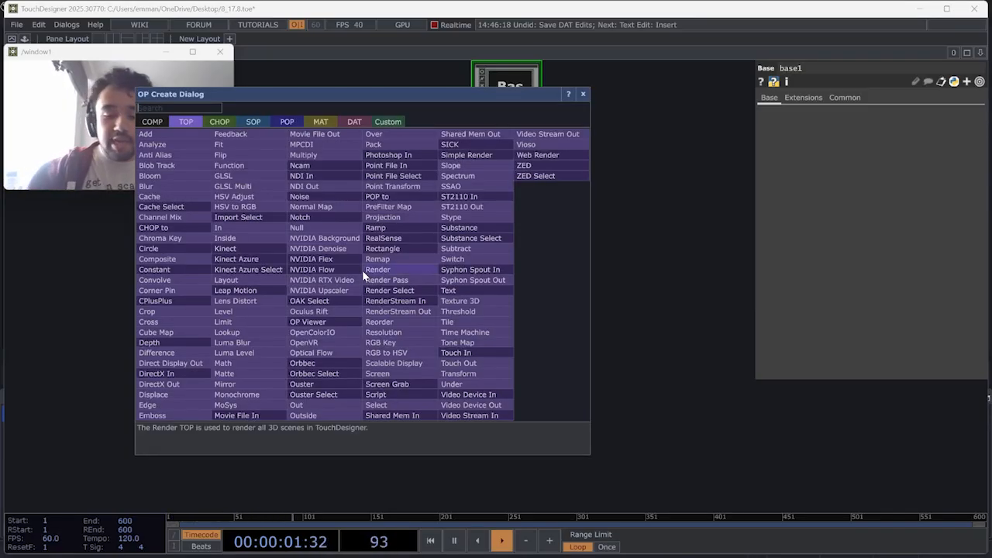
left_click(287, 121)
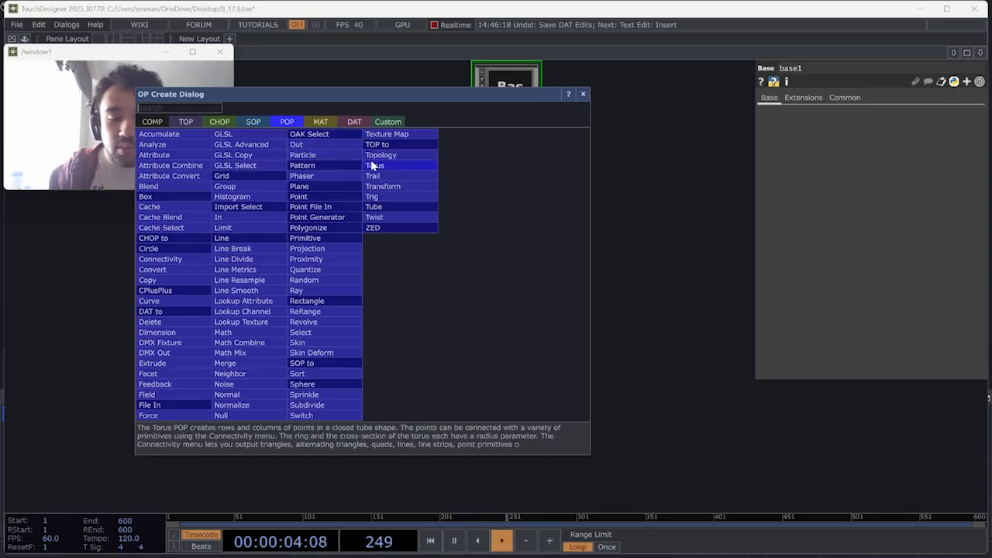
type("pl")
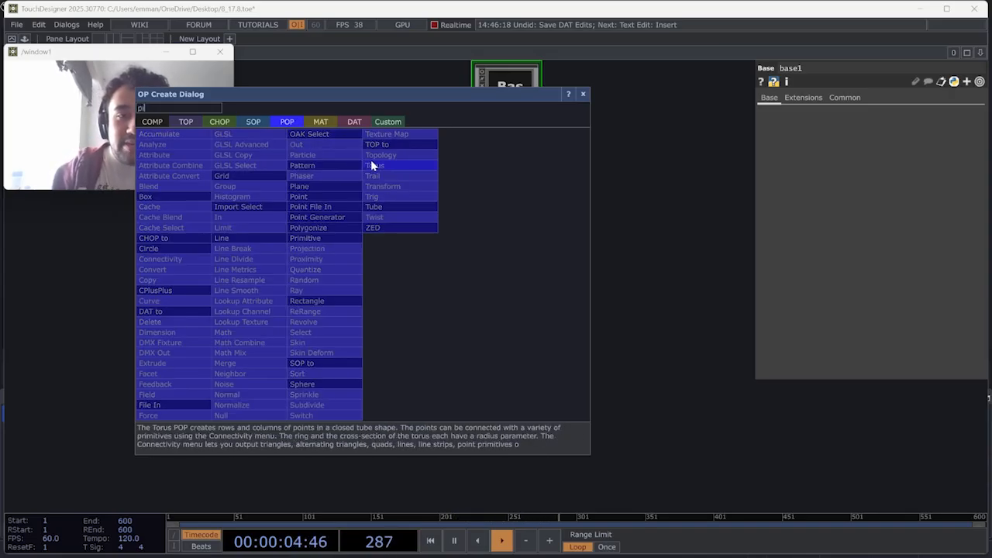
left_click(348, 219)
left_click(422, 310)
scroll(422, 310, "up", 5)
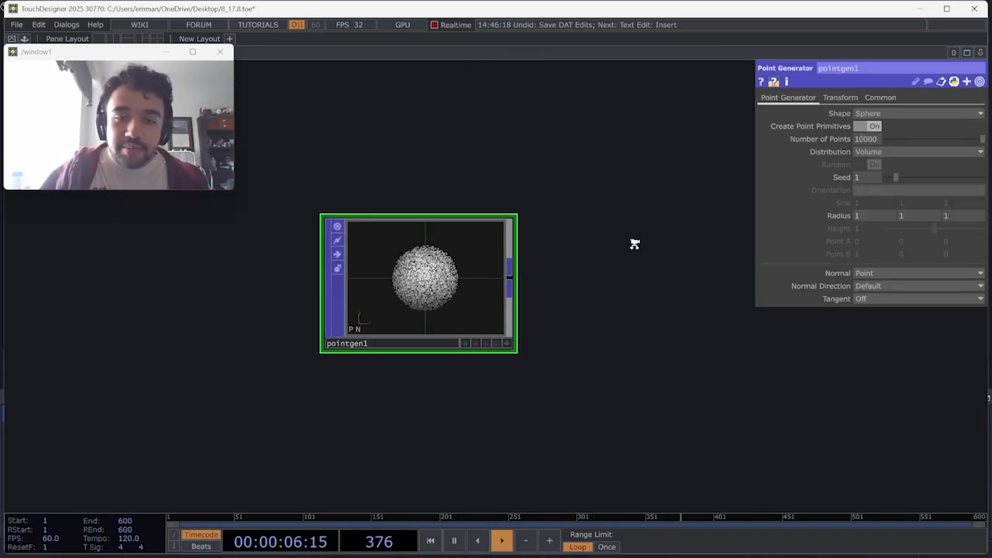
Change the point generator's shape to Rectangle and make its viewer active to inspect the points.
left_click(874, 152)
left_click(882, 113)
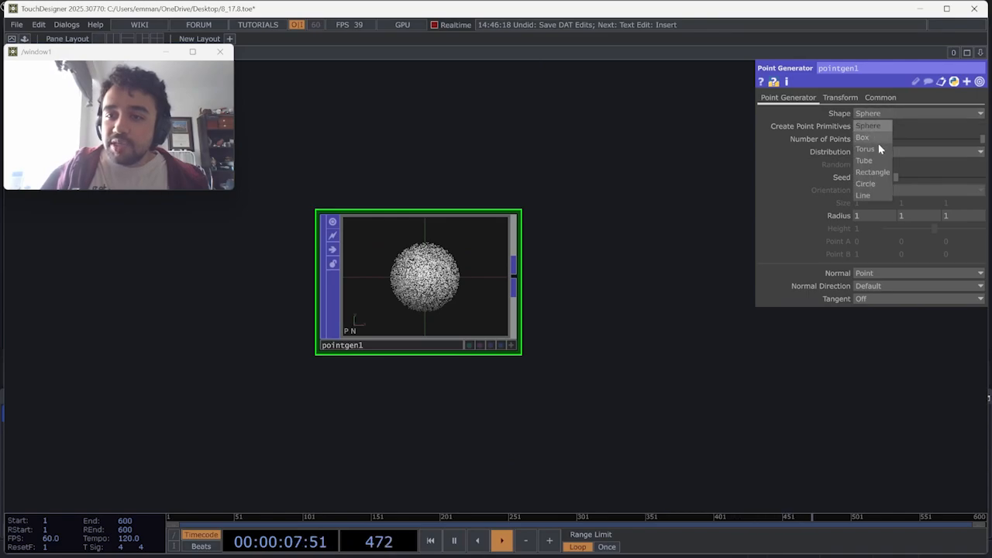
left_click(869, 170)
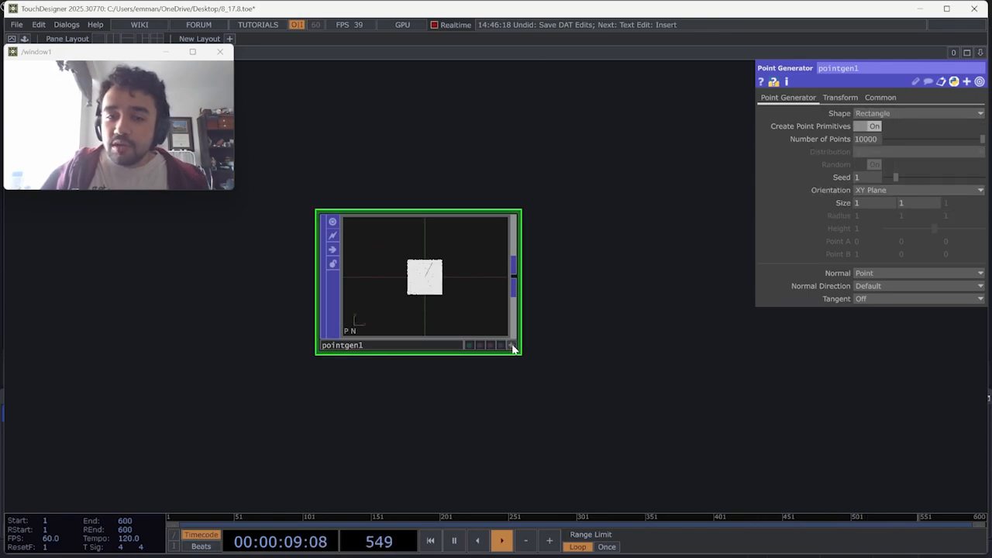
scroll(415, 263, "up", 6)
scroll(421, 268, "down", 4)
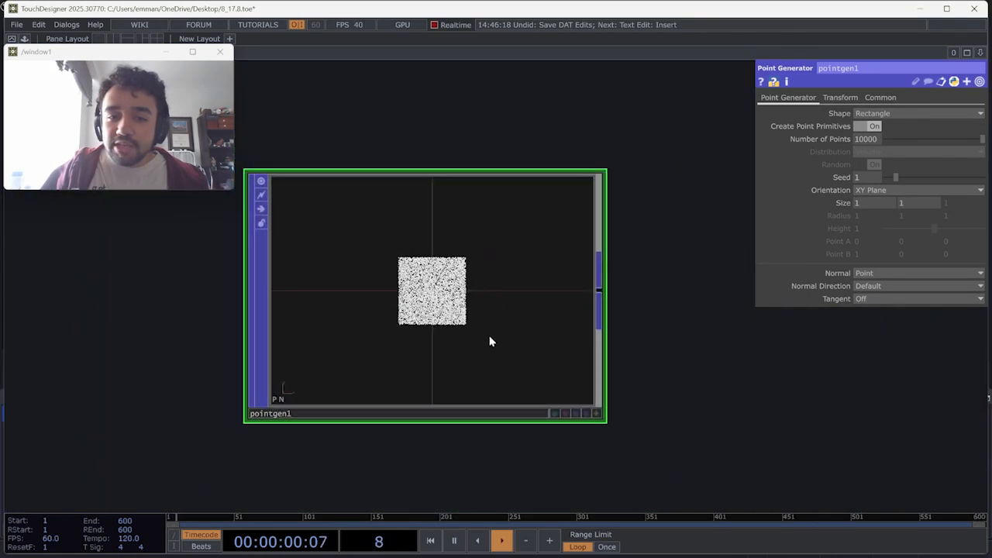
left_click(591, 414)
scroll(501, 343, "up", 3)
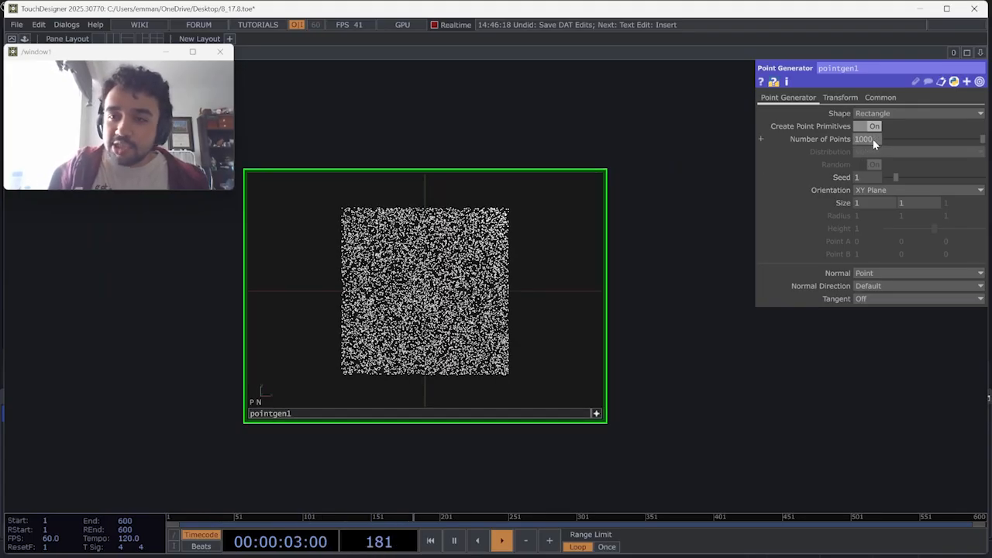
Set the point generator's number of points to 2000 and deactivate its viewer.
type("0")
key("Return")
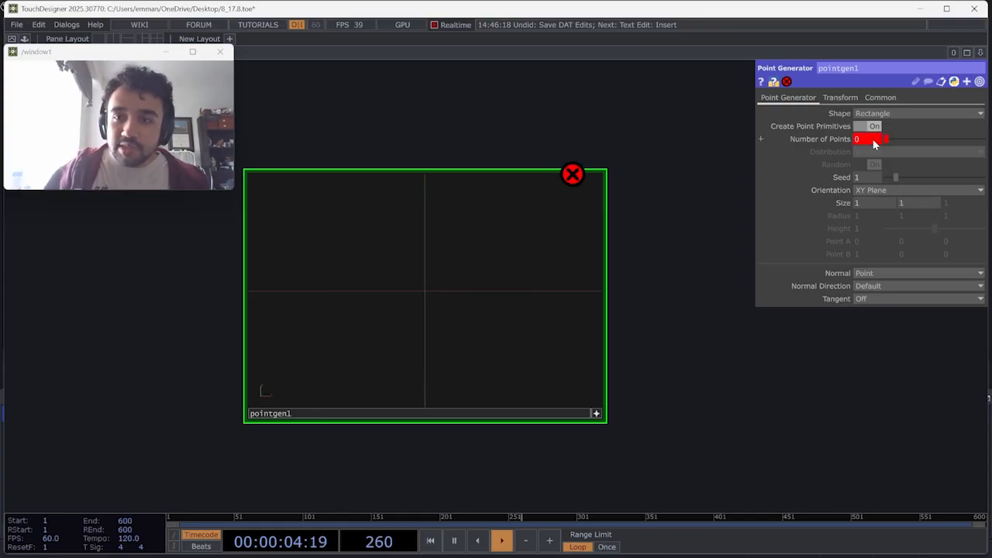
left_click(856, 141)
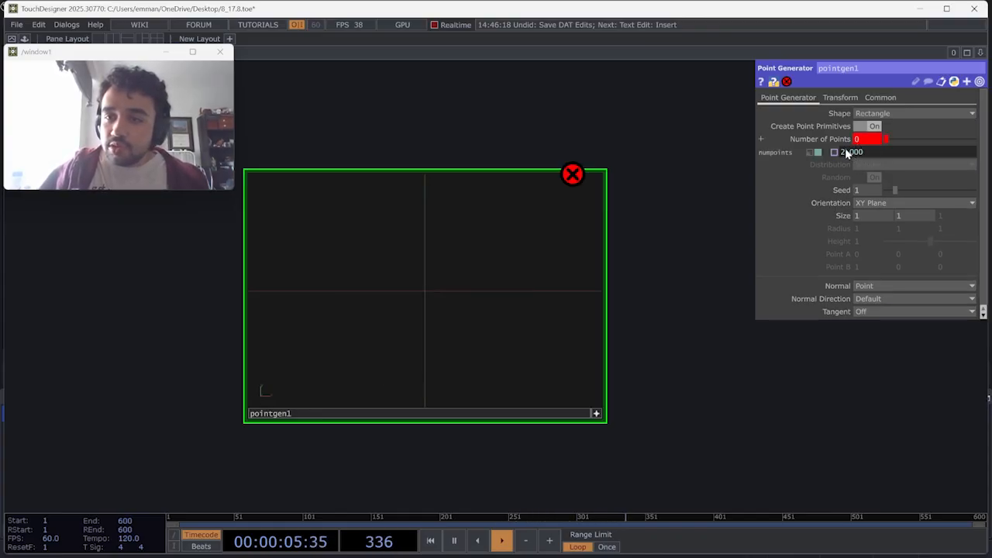
key("Return")
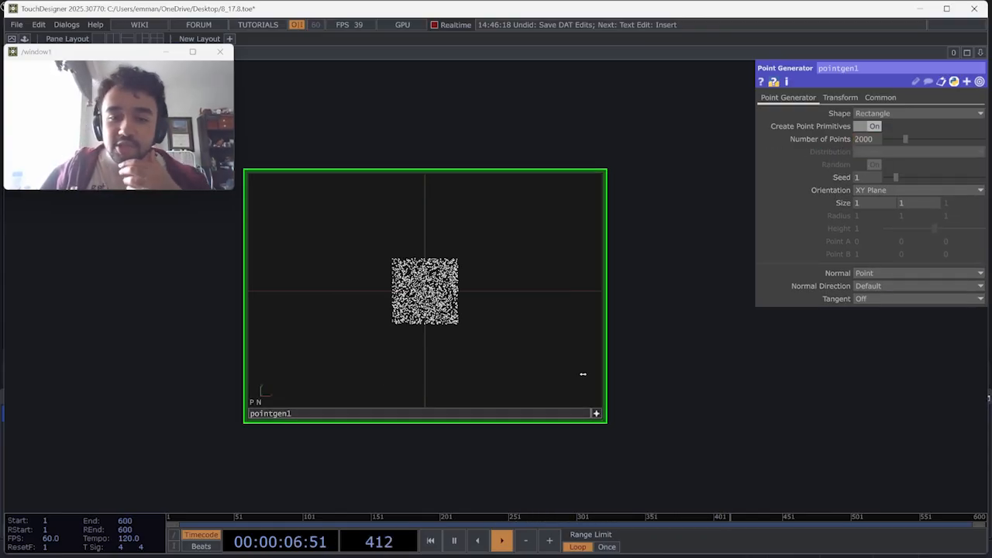
scroll(416, 288, "up", 3)
middle_click_drag(454, 288, 421, 298)
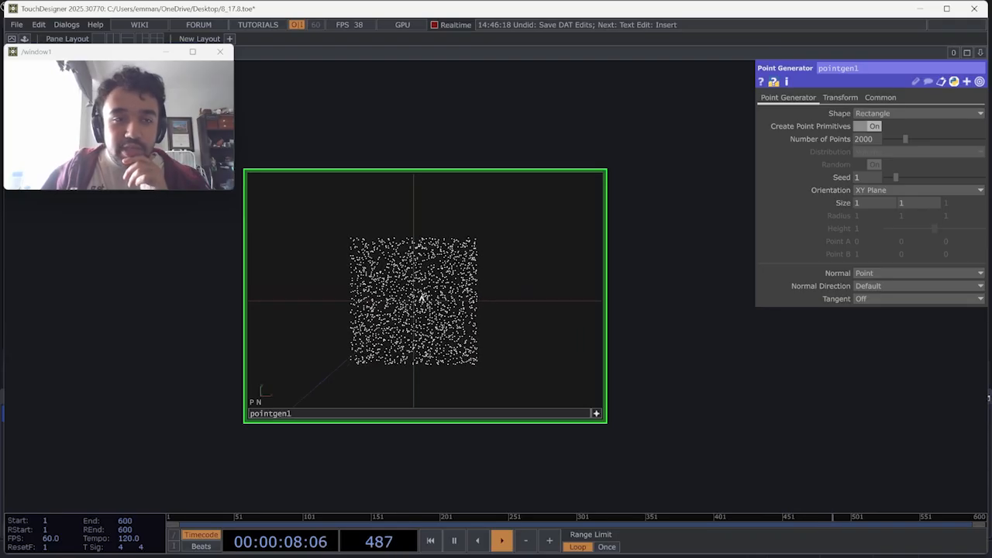
left_click(596, 414)
left_click_drag(628, 391, 506, 337)
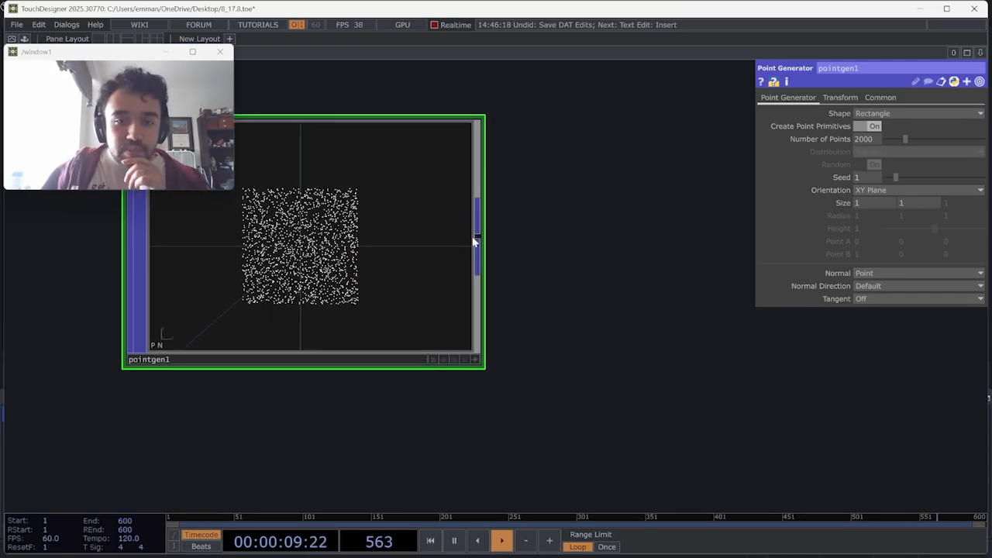
Add a Noise CHOP to the network and place it directly above the point generator.
scroll(484, 255, "down", 3)
left_click_drag(411, 243, 411, 343)
left_click_drag(399, 180, 410, 252)
key("Tab")
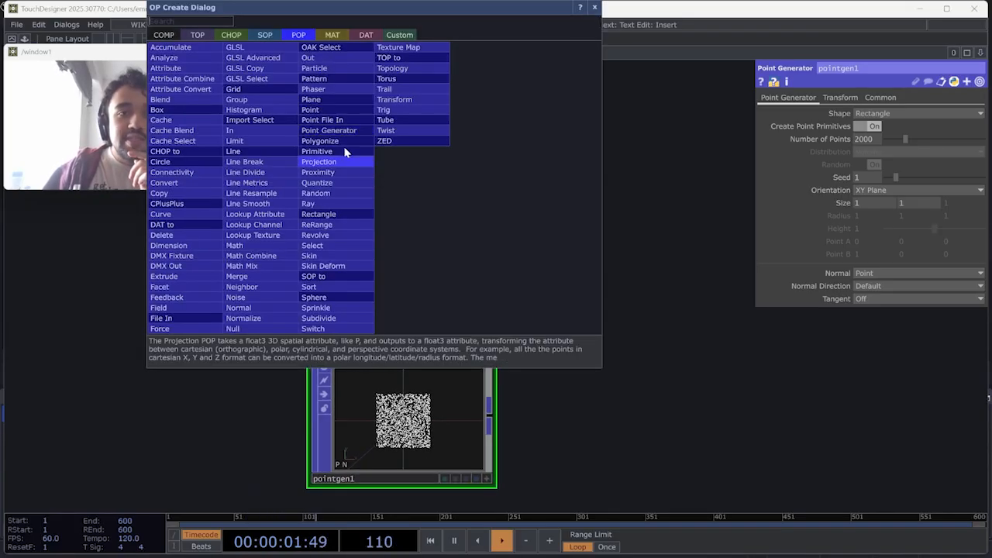
left_click(231, 34)
type("noi")
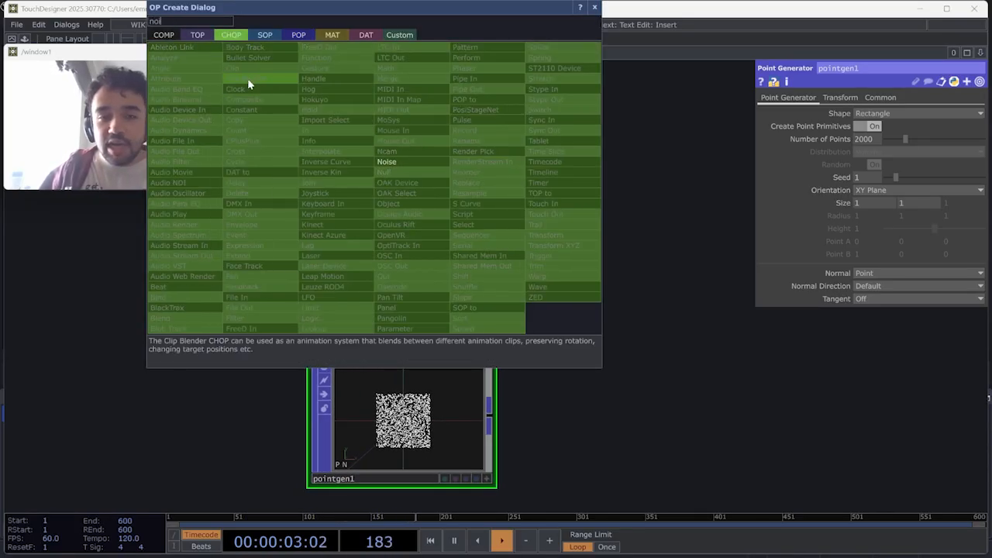
left_click(387, 165)
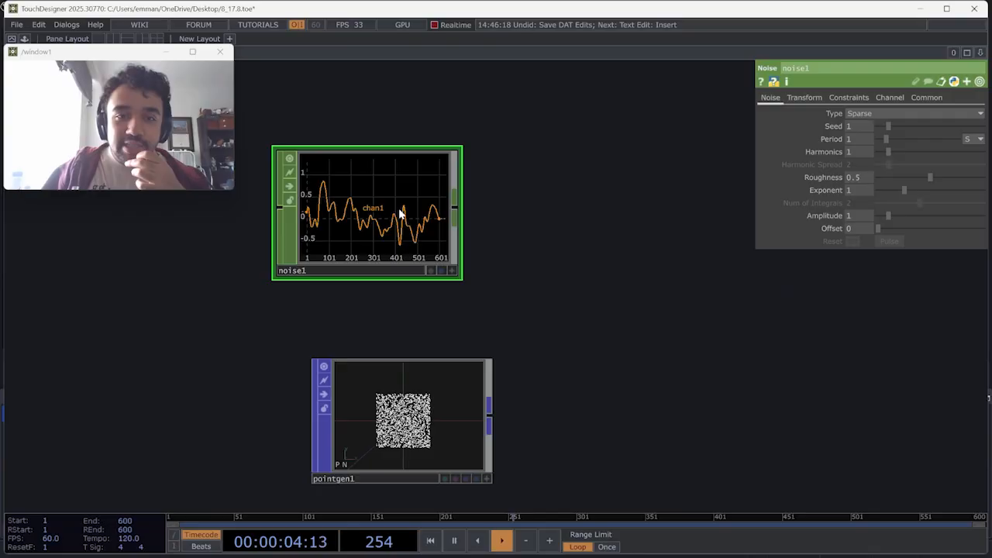
left_click(446, 257)
left_click(804, 98)
left_click_drag(470, 262, 435, 263)
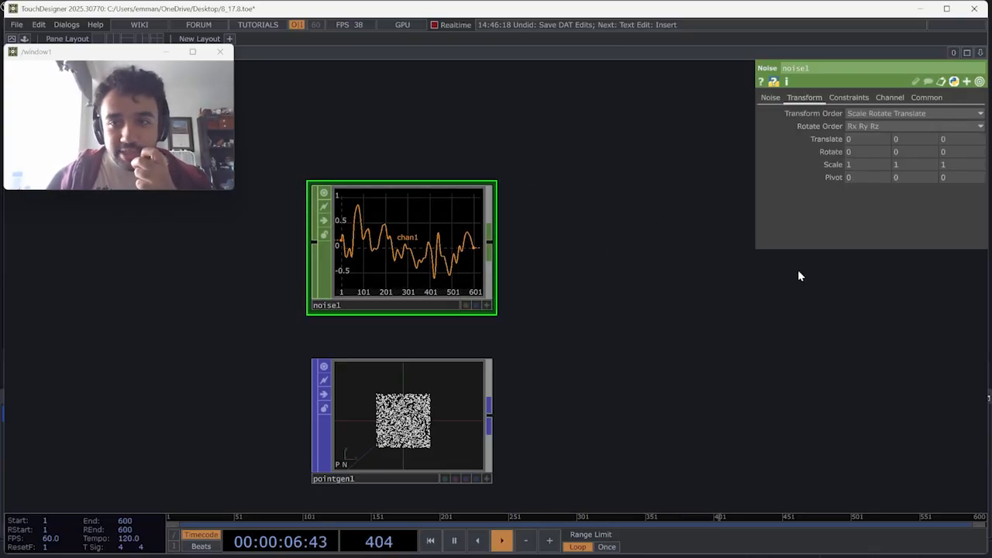
Set the noise channel's start and end units to frames and its end to frame 1.
left_click(835, 98)
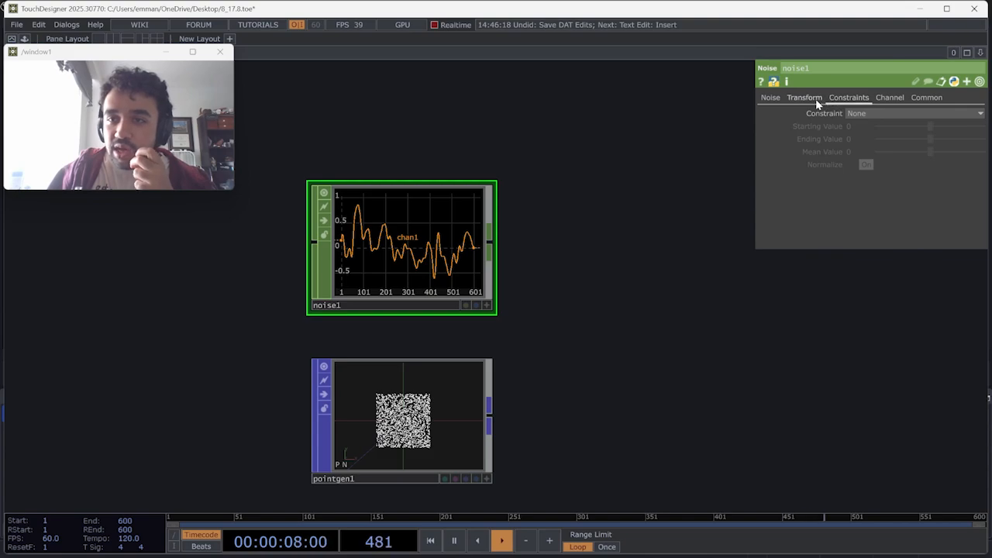
left_click(890, 98)
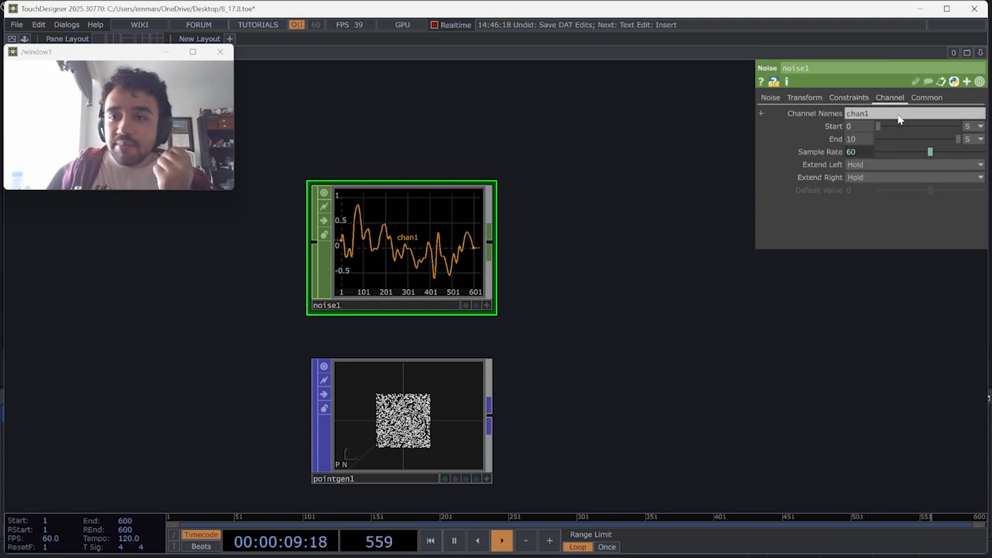
left_click(975, 138)
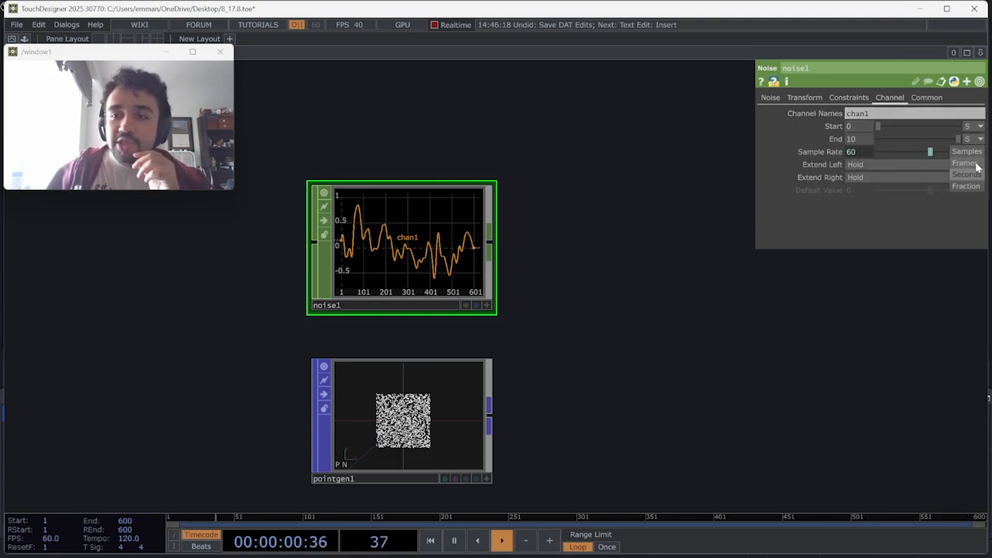
left_click(968, 165)
left_click(974, 125)
left_click(963, 149)
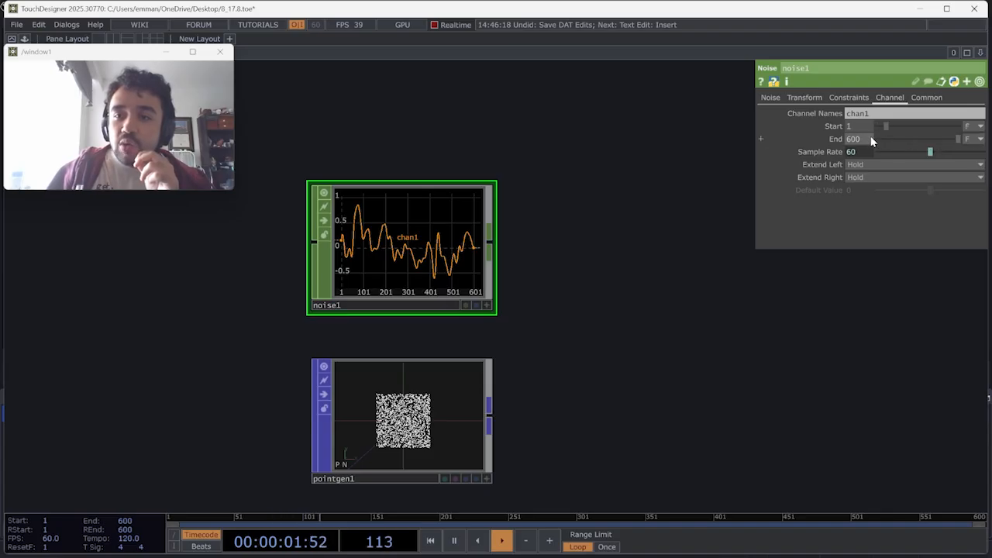
type("1")
key("Return")
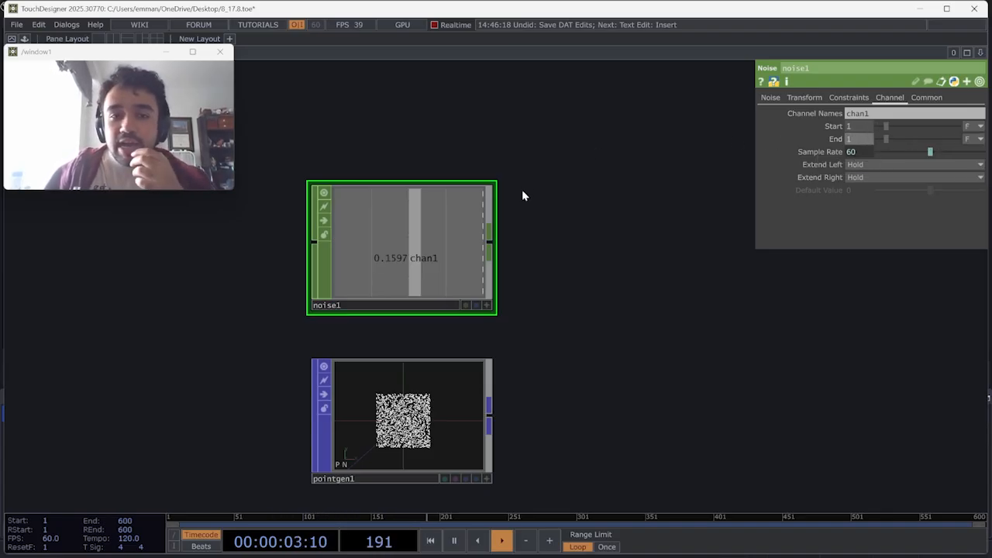
Replace the noise's channel name with four channels: x1 y1 x2 y2.
left_click_drag(875, 114, 819, 124)
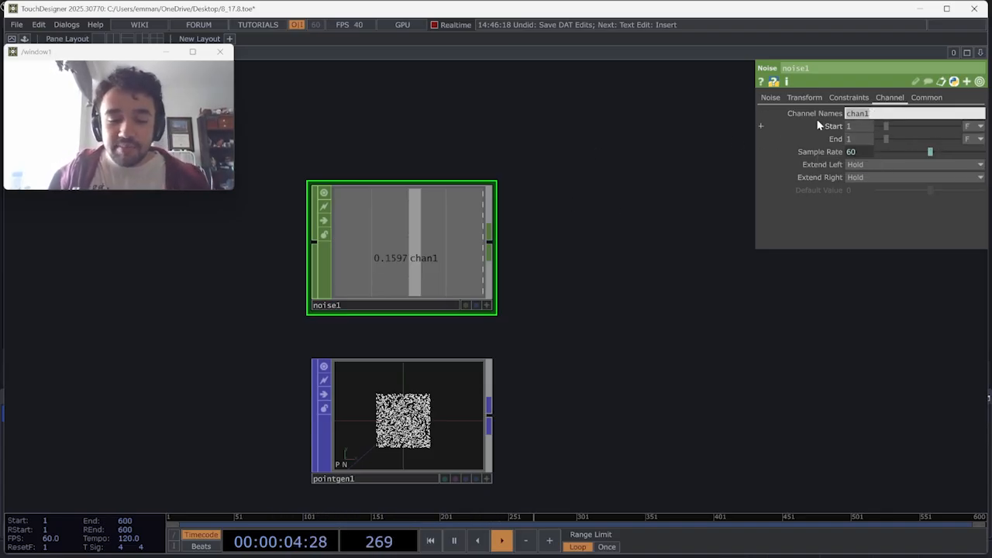
type("x1")
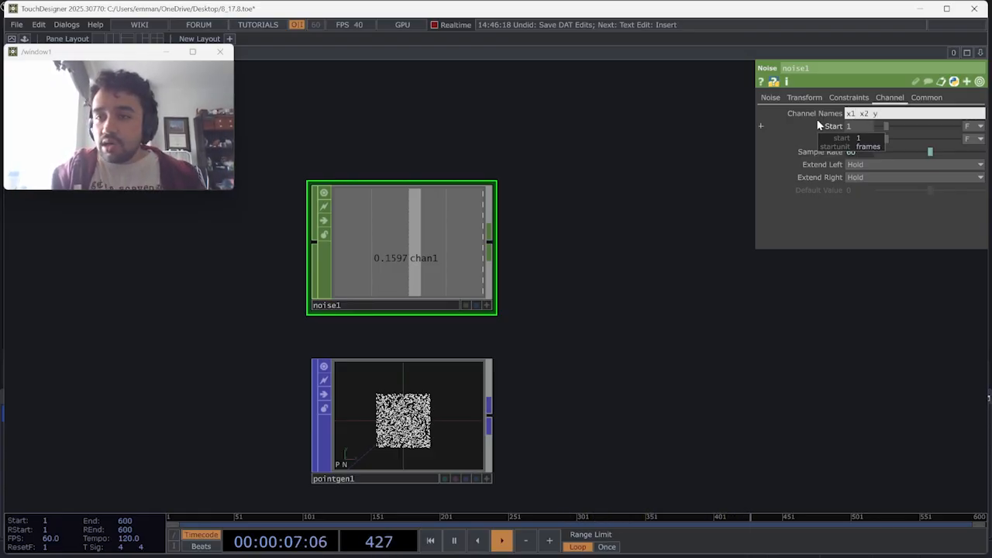
type(" y1")
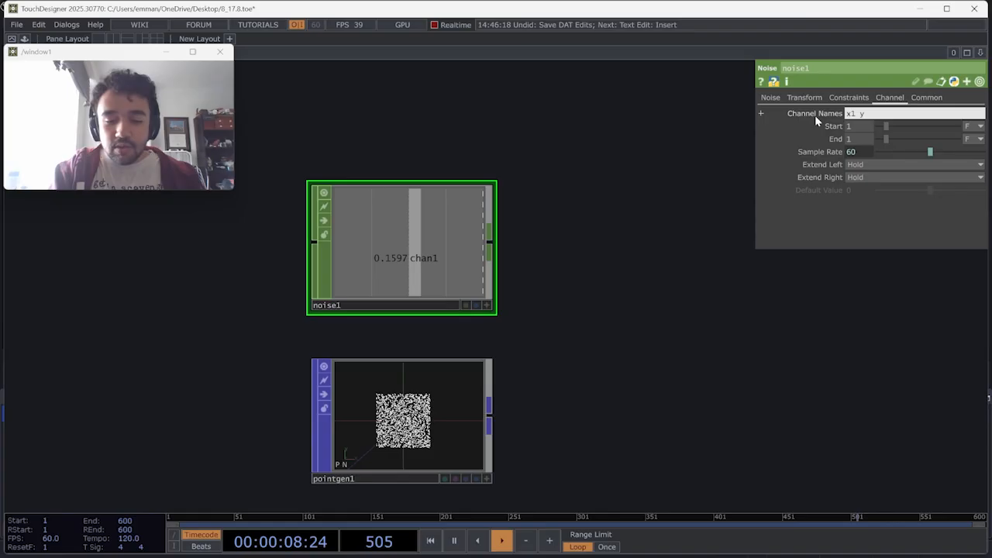
type(" x2 ")
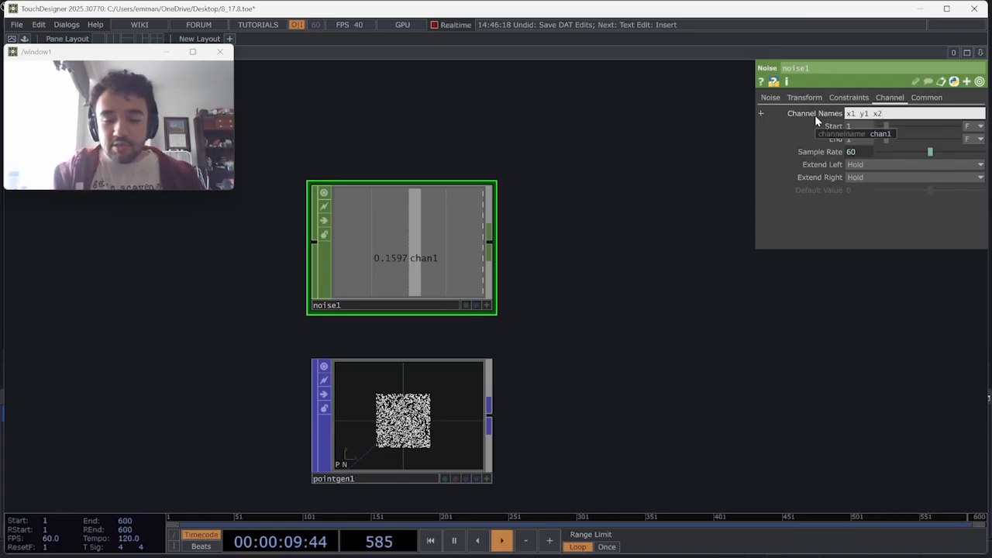
type("y2")
key("Return")
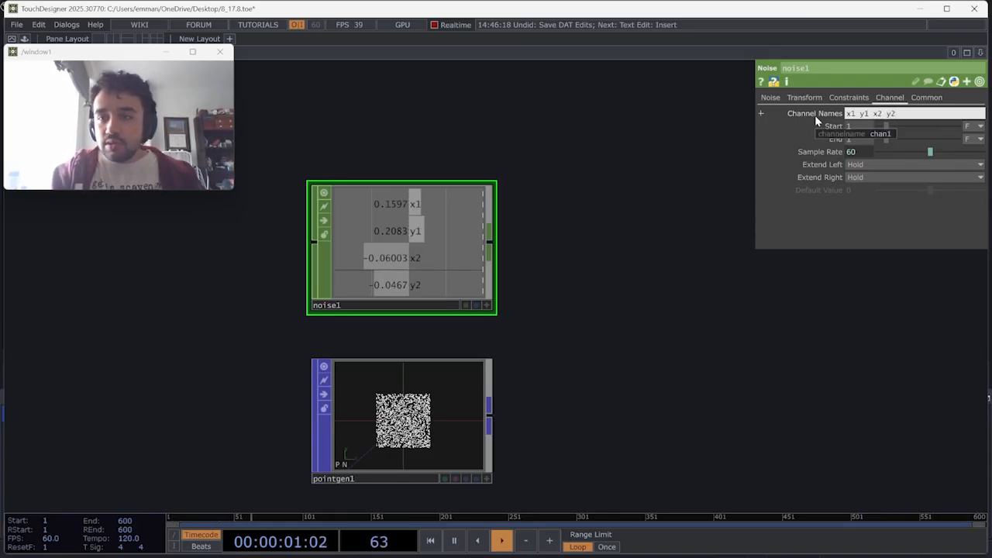
Animate the noise by driving its X translate with the running time in seconds.
scroll(697, 194, "up", 3)
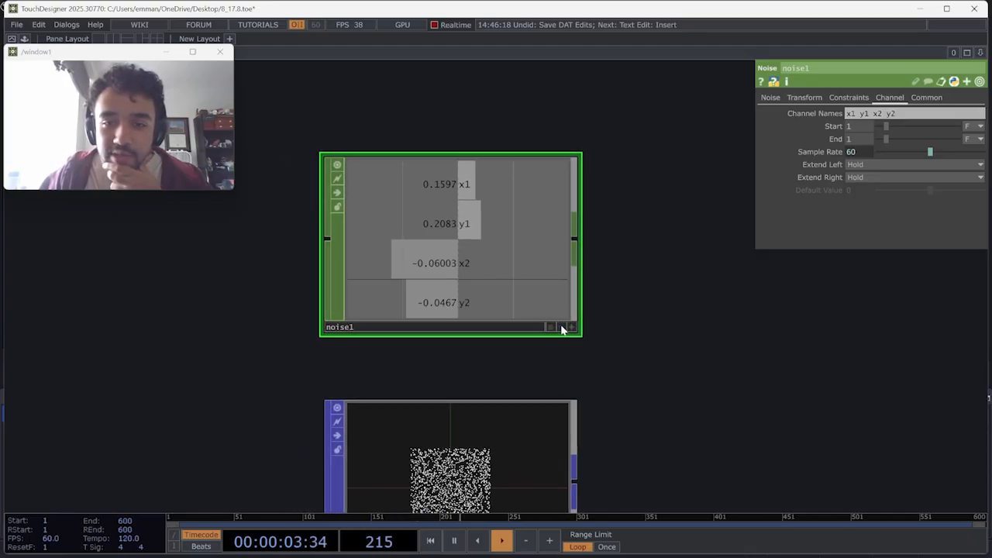
left_click(564, 328)
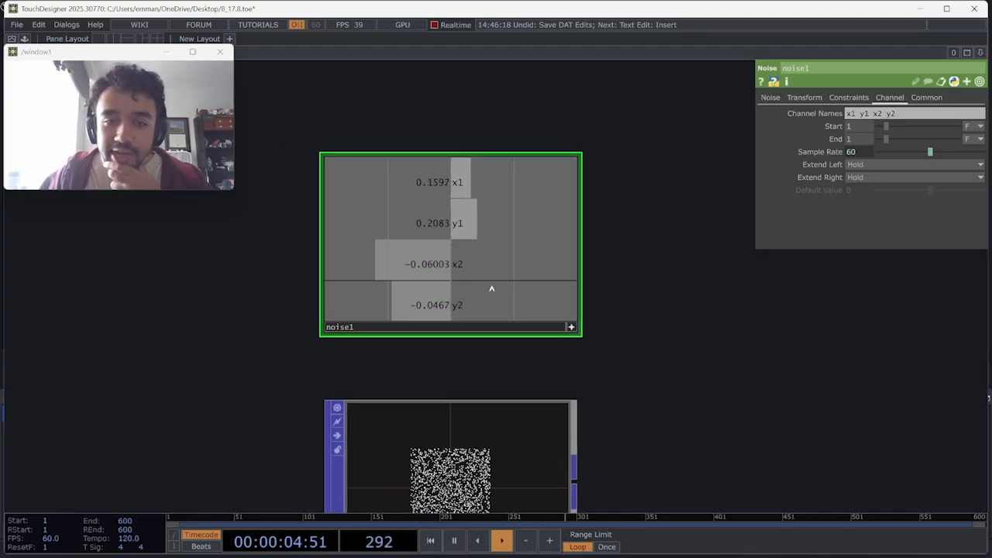
left_click(571, 327)
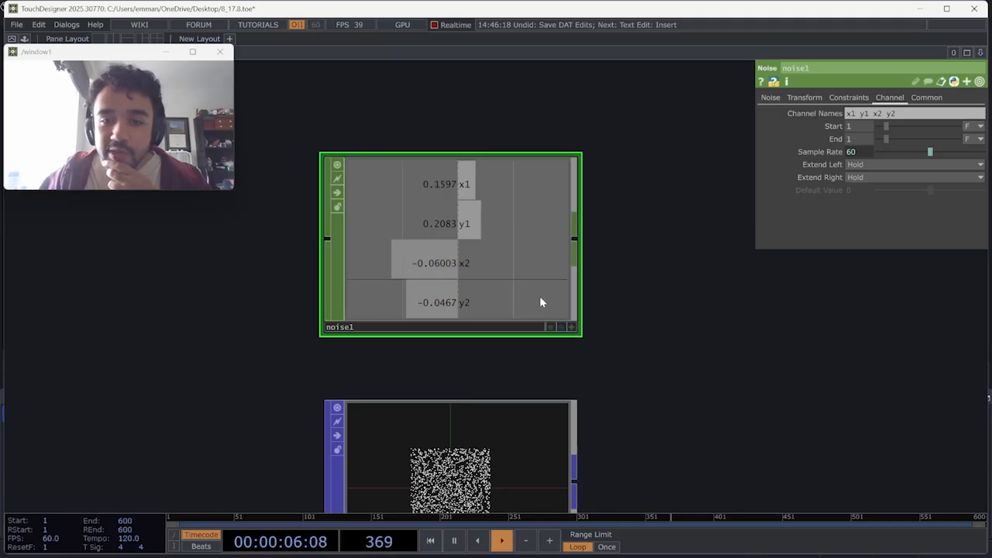
left_click(806, 99)
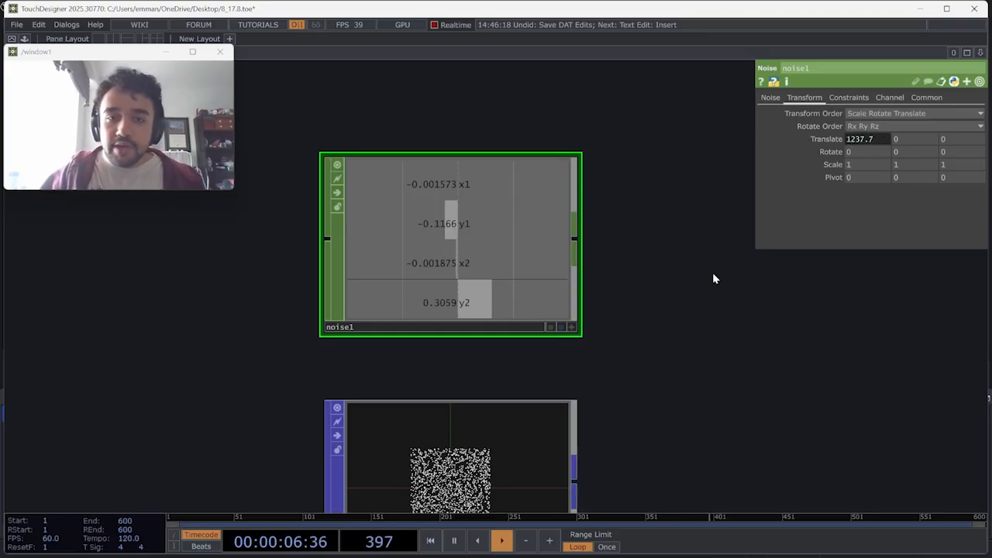
Move the point generator further below the noise and connect a GLSL POP to its output.
left_click_drag(642, 289, 490, 224)
scroll(490, 224, "down", 3)
left_click_drag(328, 358, 329, 426)
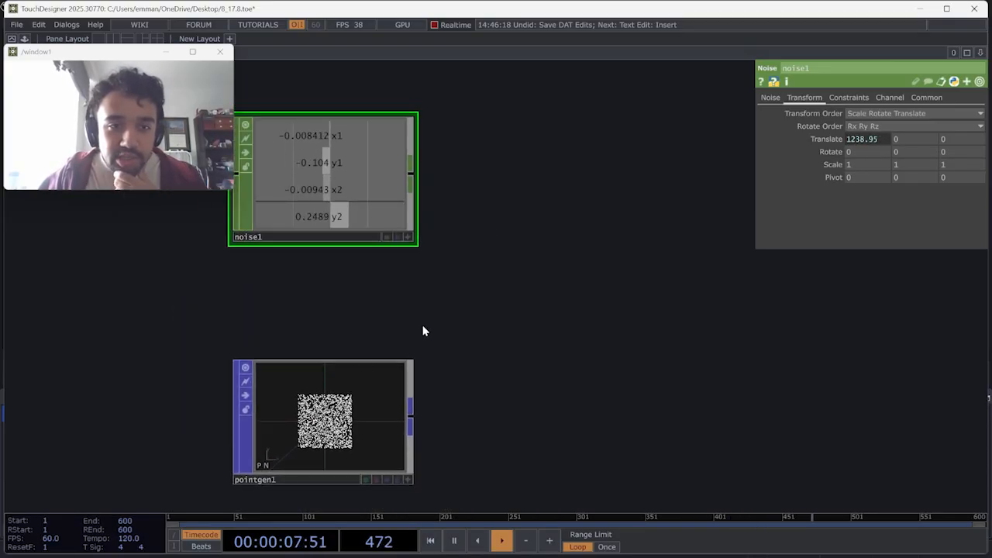
left_click_drag(445, 318, 377, 272)
left_click(345, 371)
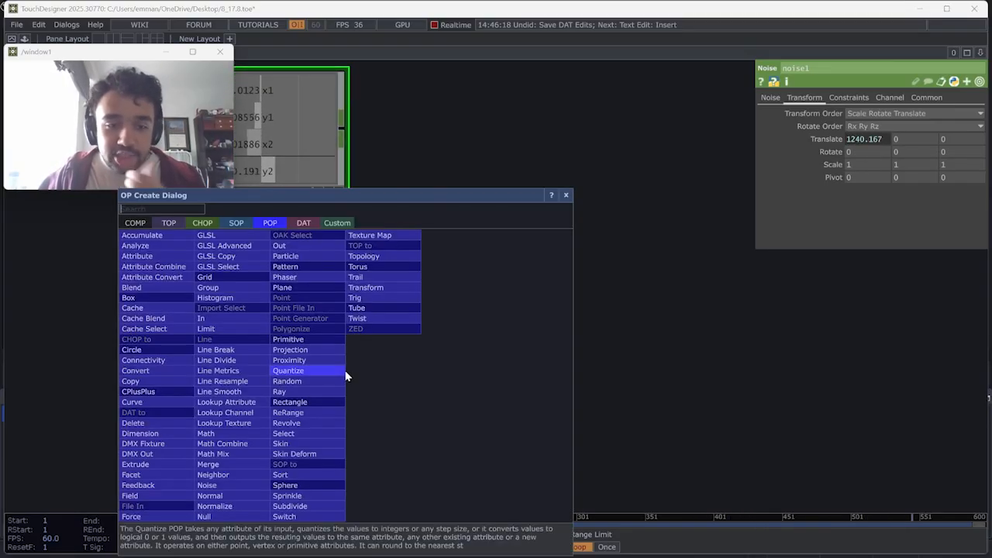
type("gl")
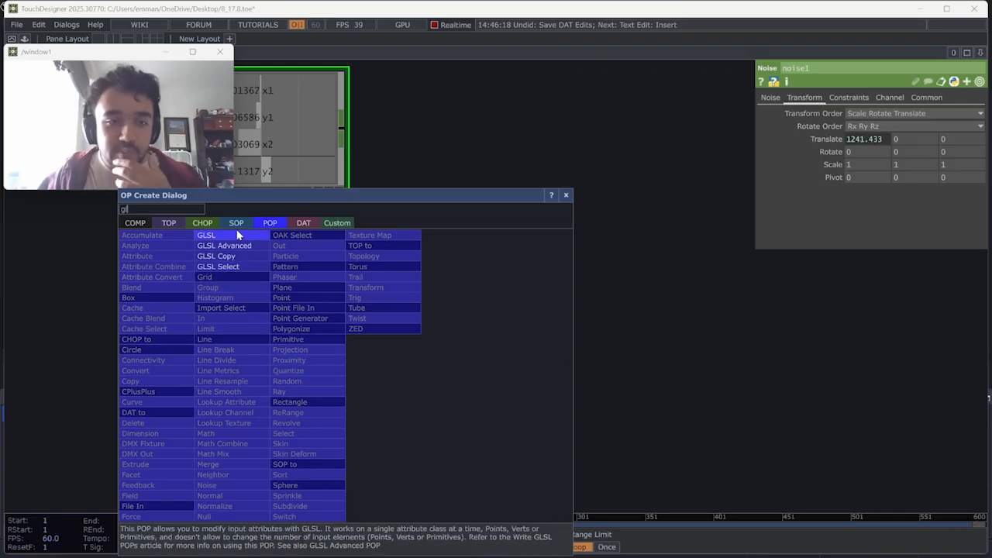
left_click(256, 235)
left_click(666, 360)
left_click_drag(561, 258, 328, 226)
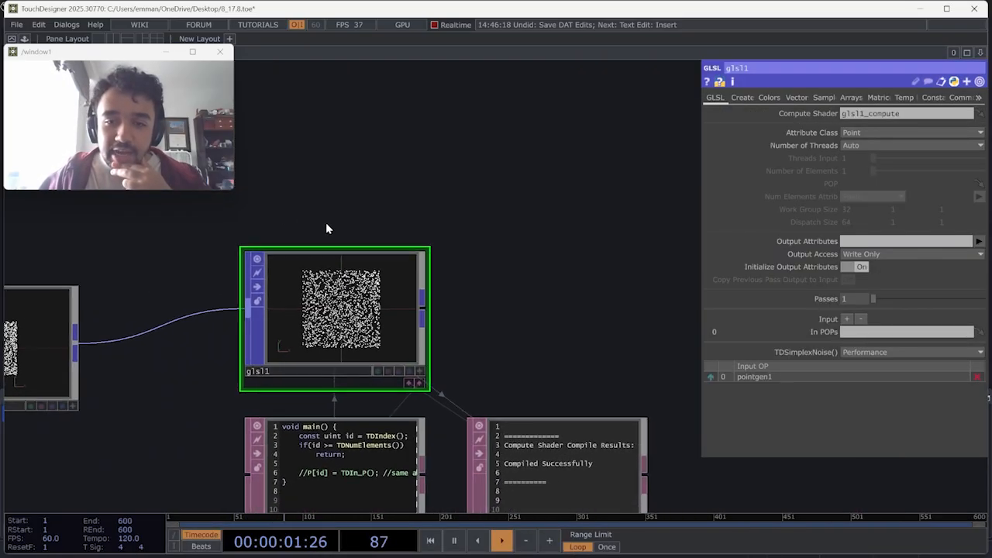
Add a Geometry COMP fed by the output of the GLSL POP.
scroll(385, 287, "down", 2)
left_click(395, 291)
type("re")
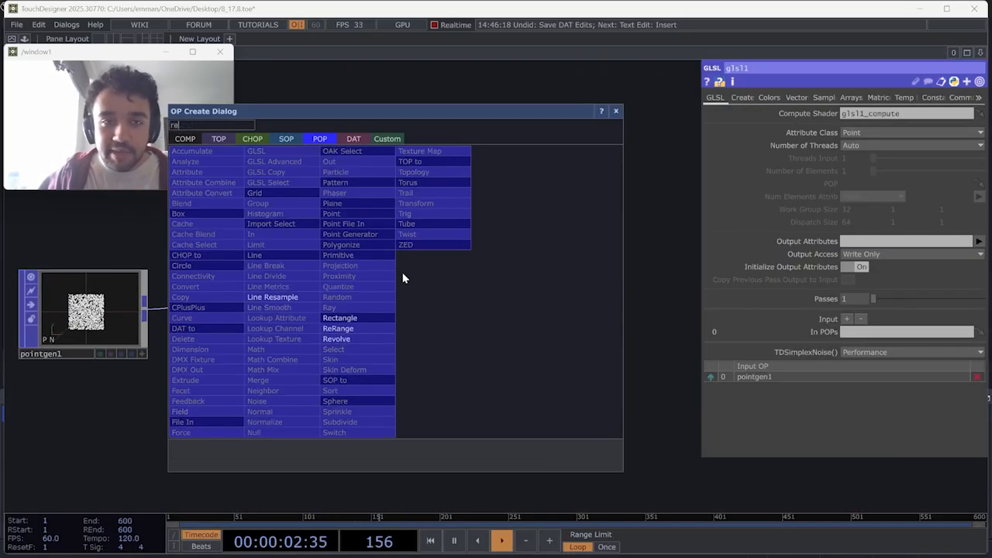
left_click(194, 140)
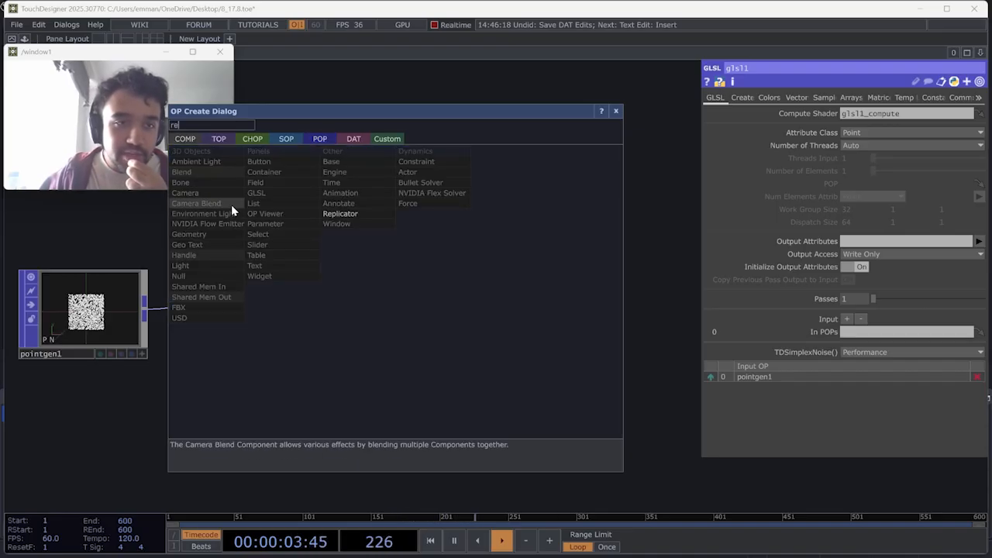
left_click(220, 235)
left_click(571, 255)
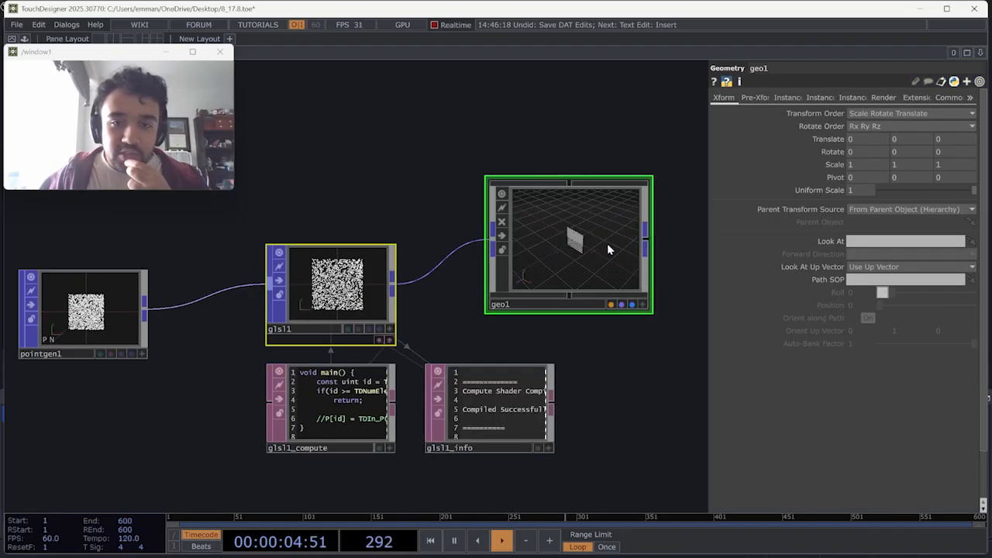
Add a Camera COMP to the network above the geometry.
key("Tab")
type("ca")
left_click(353, 89)
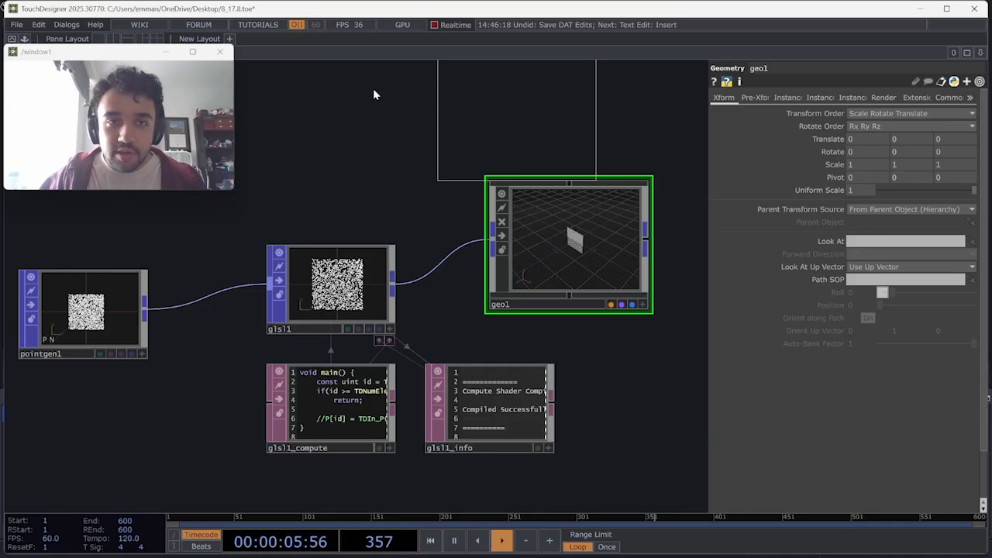
left_click(481, 136)
Add a Render TOP and place it to the lower right of the geometry.
key("Tab")
type("re")
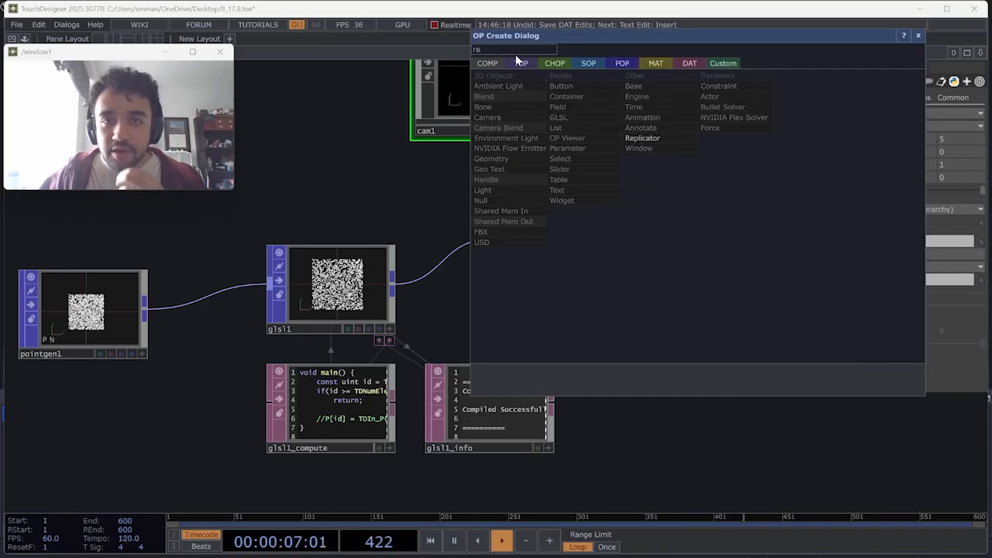
left_click(519, 63)
left_click(642, 200)
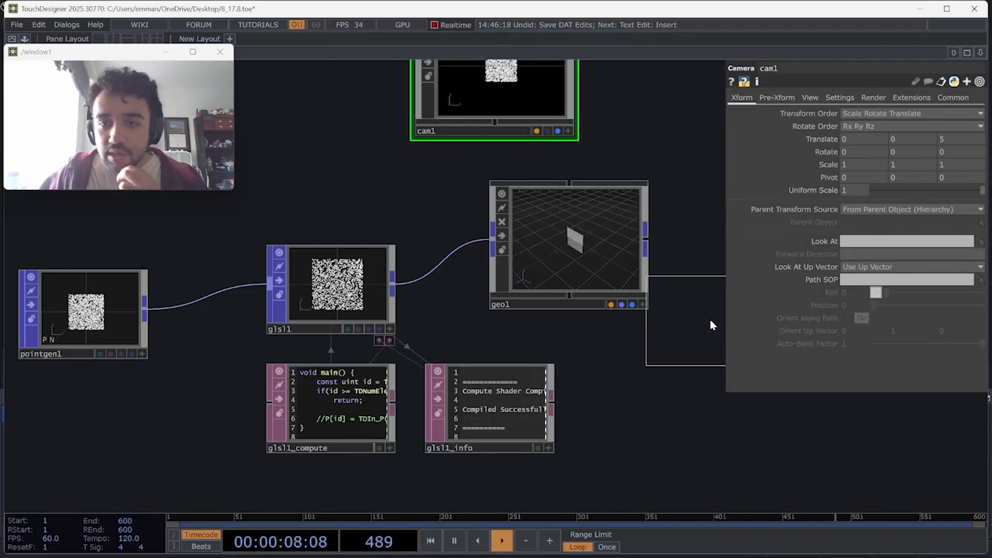
left_click(707, 317)
left_click_drag(674, 223, 453, 209)
left_click_drag(468, 298, 592, 294)
Add a Line MAT above the render and assign it as the geometry's material.
key("Tab")
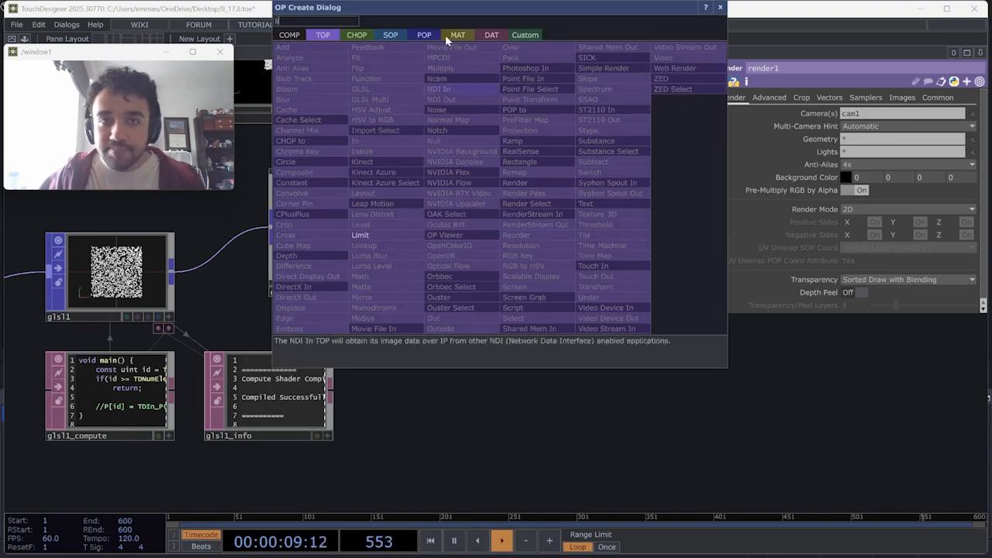
left_click(451, 35)
type("l")
left_click(337, 92)
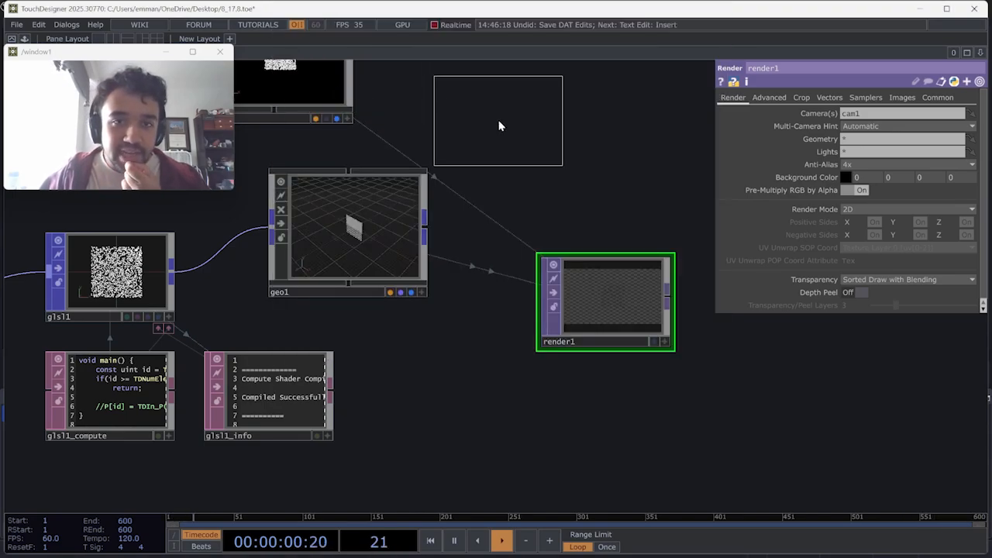
left_click(512, 136)
left_click_drag(540, 142, 343, 230)
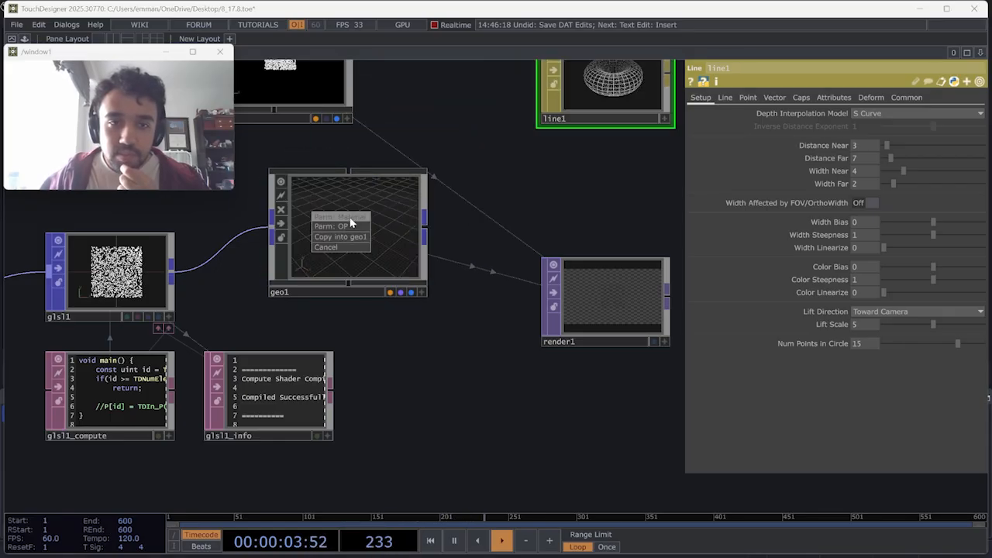
left_click(351, 219)
left_click_drag(525, 217, 475, 238)
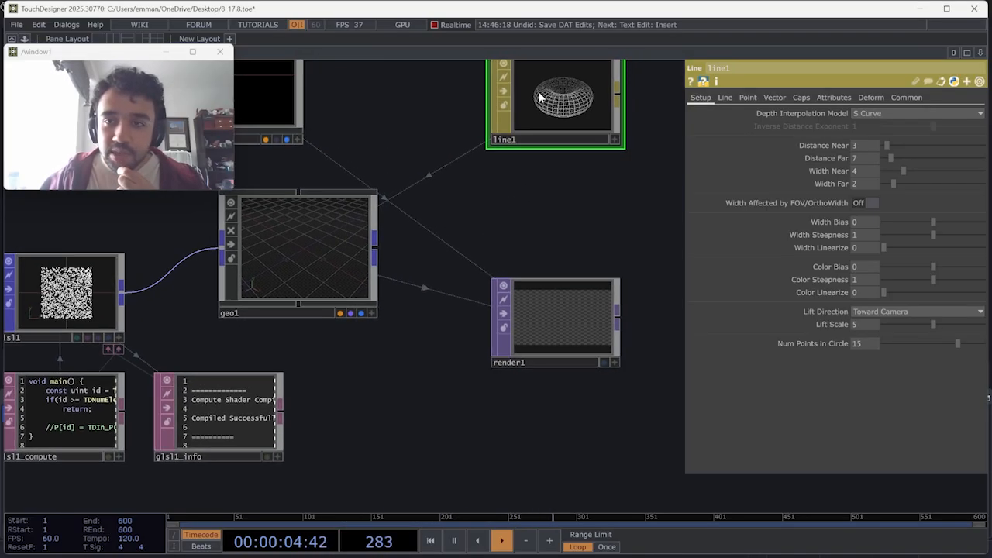
Turn on Draw Points in the Line MAT and check its line settings.
left_click(748, 98)
left_click(858, 113)
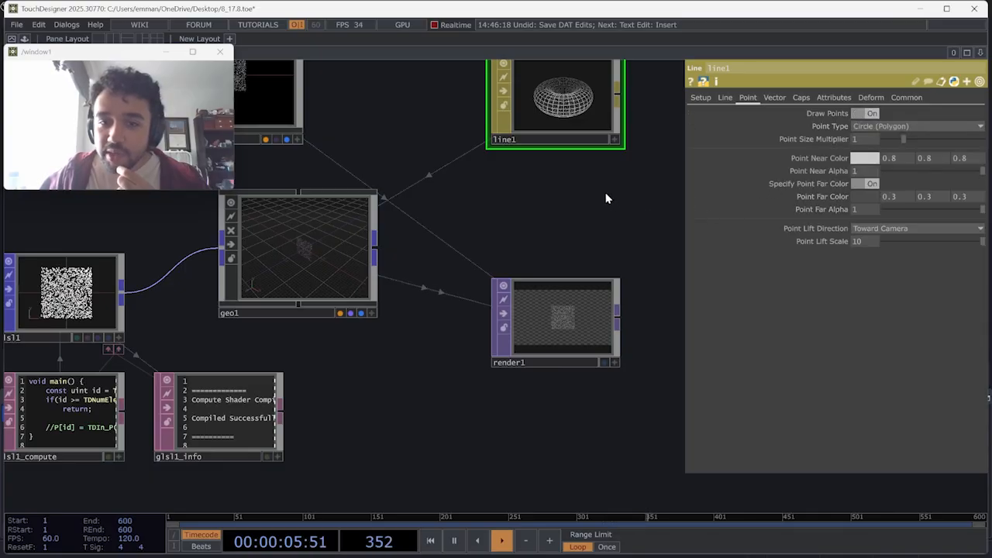
left_click(725, 98)
Move the Line MAT closer to the geometry and place the camera directly above the geometry.
left_click_drag(531, 164, 554, 201)
left_click_drag(543, 159, 494, 159)
left_click_drag(303, 152, 376, 160)
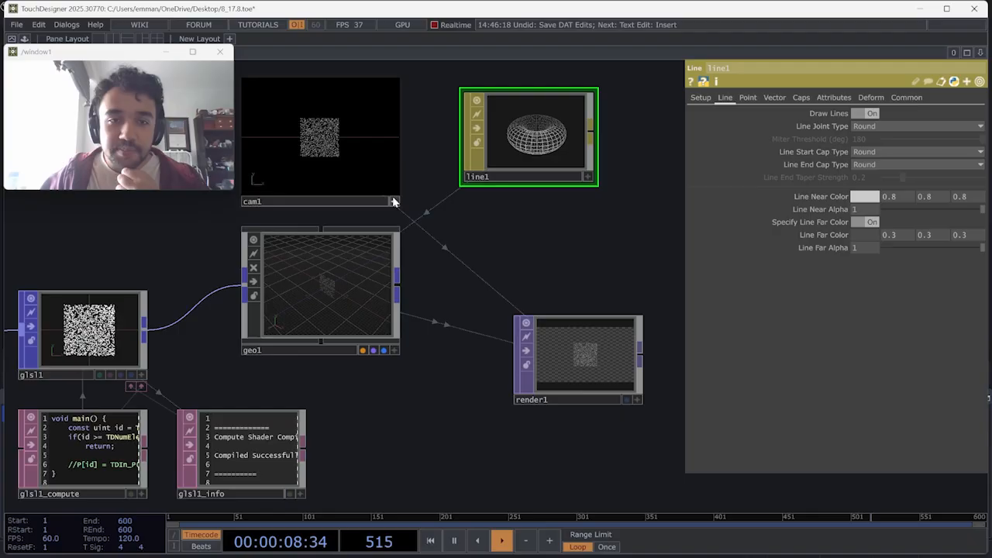
Display the render as the network background and bring the camera closer so the points nearly fill the frame's height.
left_click(627, 400)
left_click_drag(463, 266, 468, 326)
right_click_drag(340, 214, 338, 205)
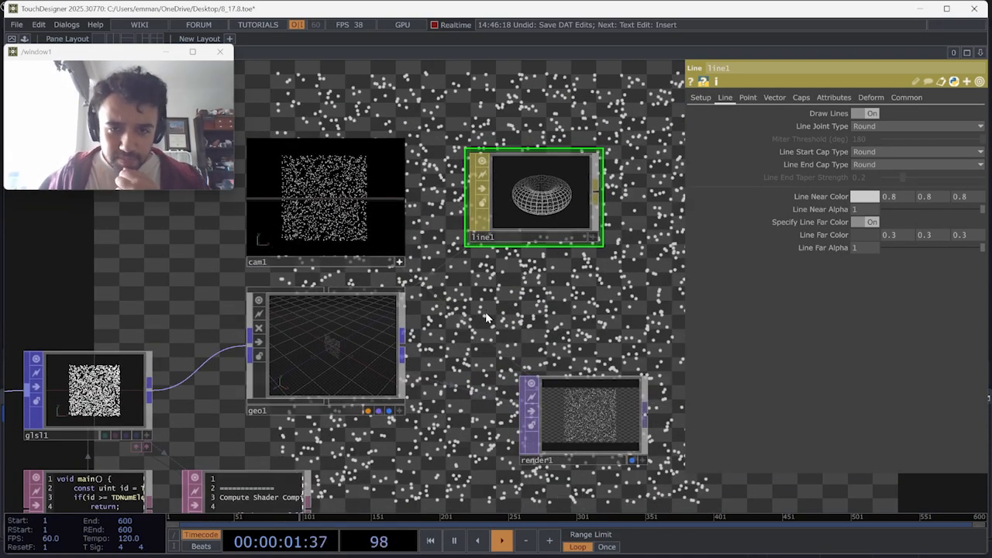
Set the alpha of the render's background color to 1.
scroll(478, 340, "down", 3)
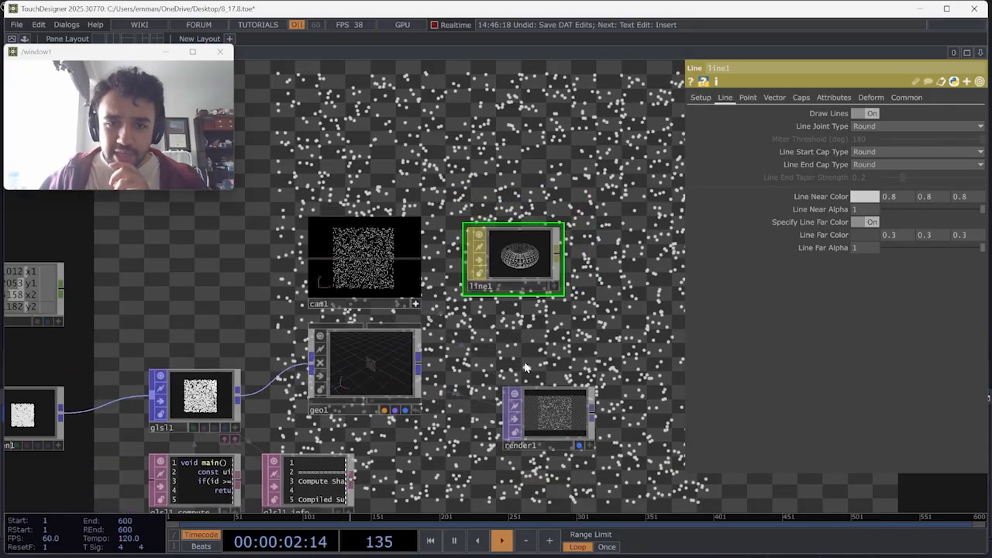
left_click(557, 425)
middle_click_drag(952, 180, 973, 169)
Move the point generator and the noise further left of the GLSL POP, keeping them aligned vertically.
left_click_drag(624, 359, 978, 166)
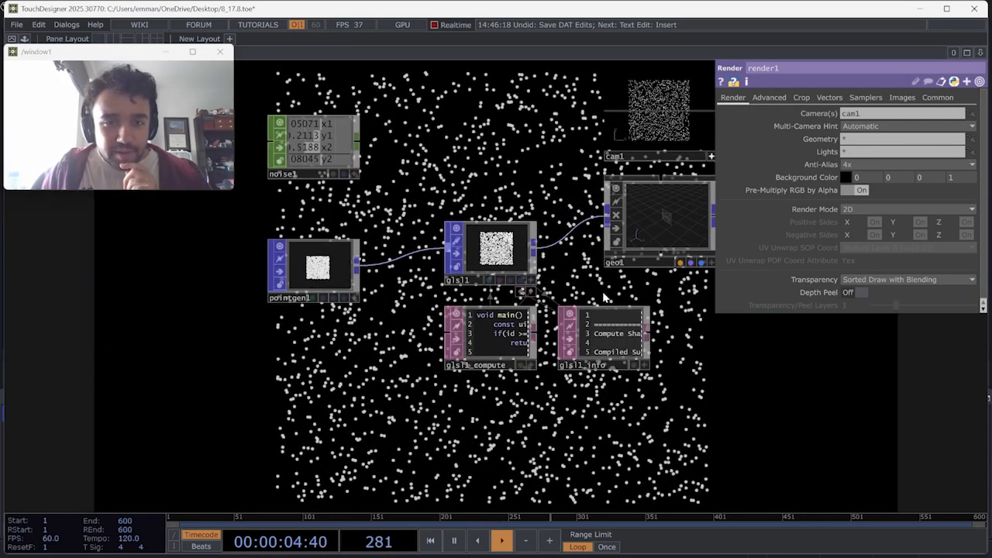
left_click_drag(304, 281, 198, 280)
left_click_drag(308, 155, 183, 155)
left_click_drag(361, 159, 408, 188)
left_click_drag(264, 178, 282, 197)
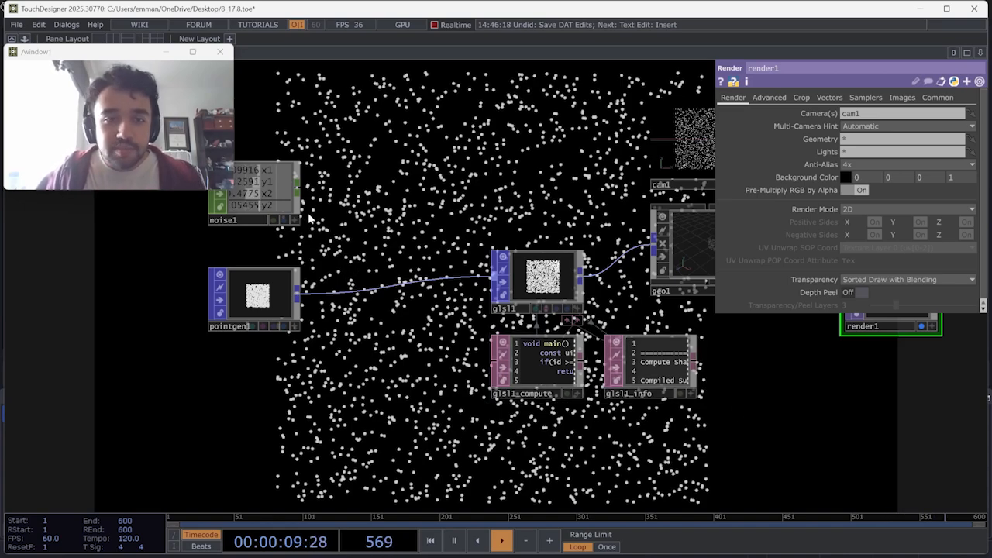
Add a Line POP to the network below the point generator.
key("Tab")
type("l")
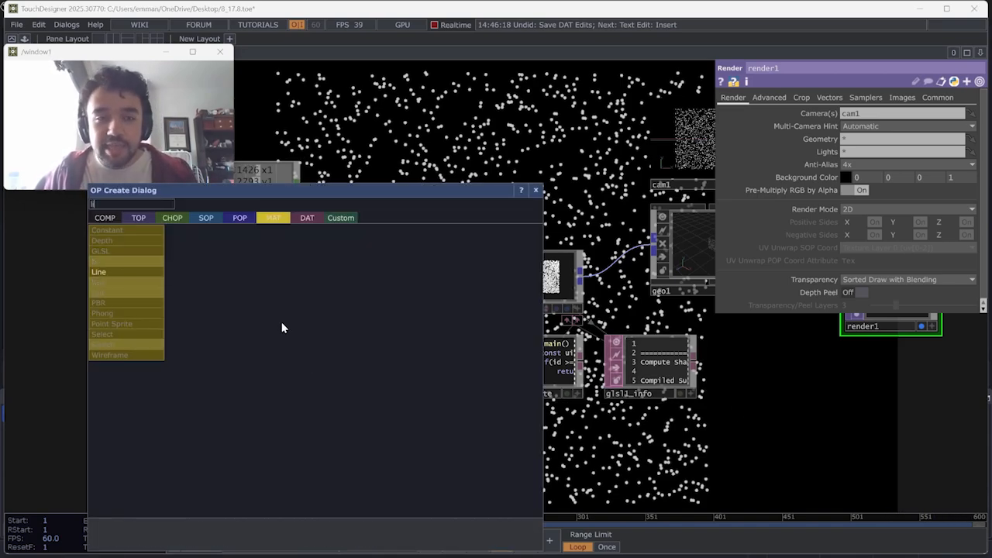
left_click(240, 218)
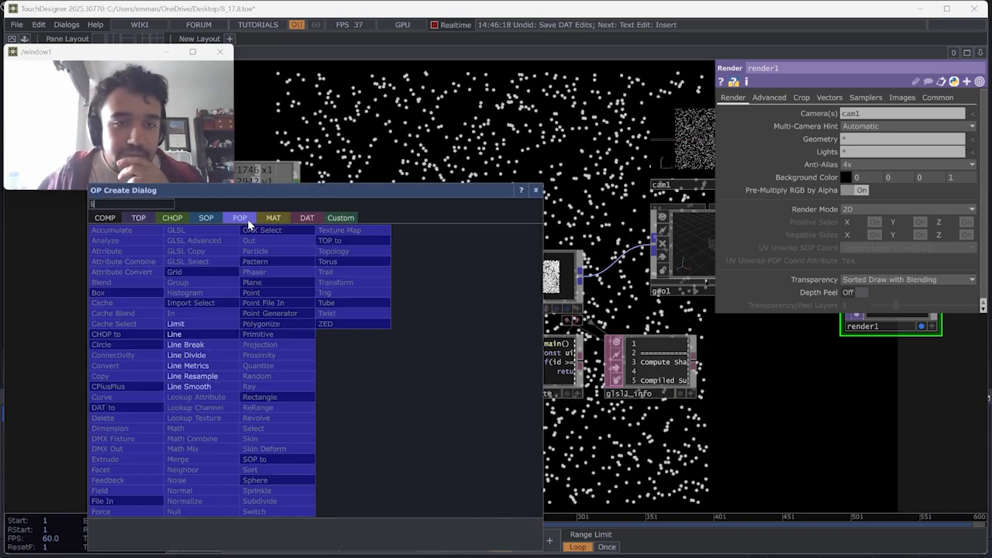
left_click(190, 332)
left_click(343, 439)
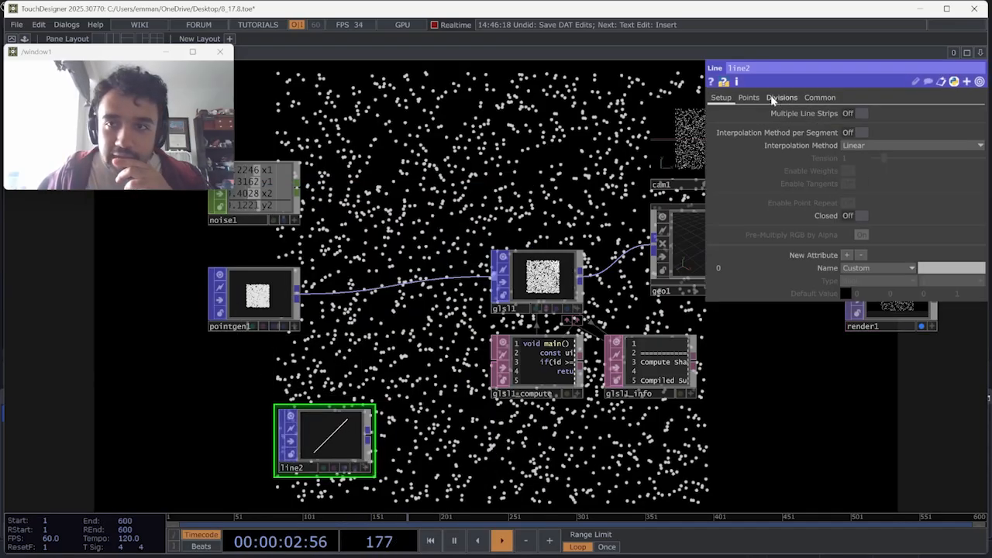
Link the noise channels x1 and y1 to the X and Y position of the line's point 0.
left_click(748, 97)
left_click_drag(252, 167, 440, 136)
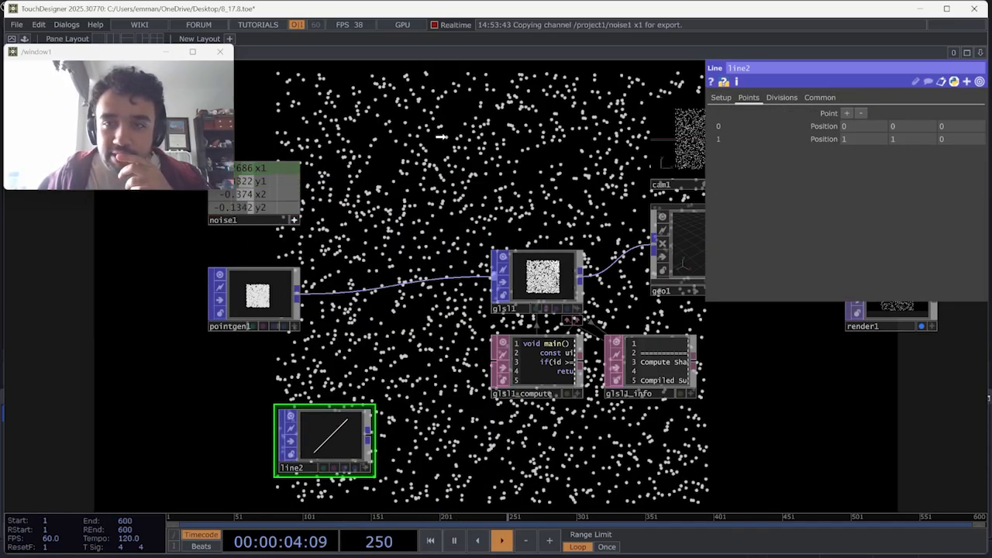
left_click_drag(851, 120, 859, 126)
left_click(860, 122)
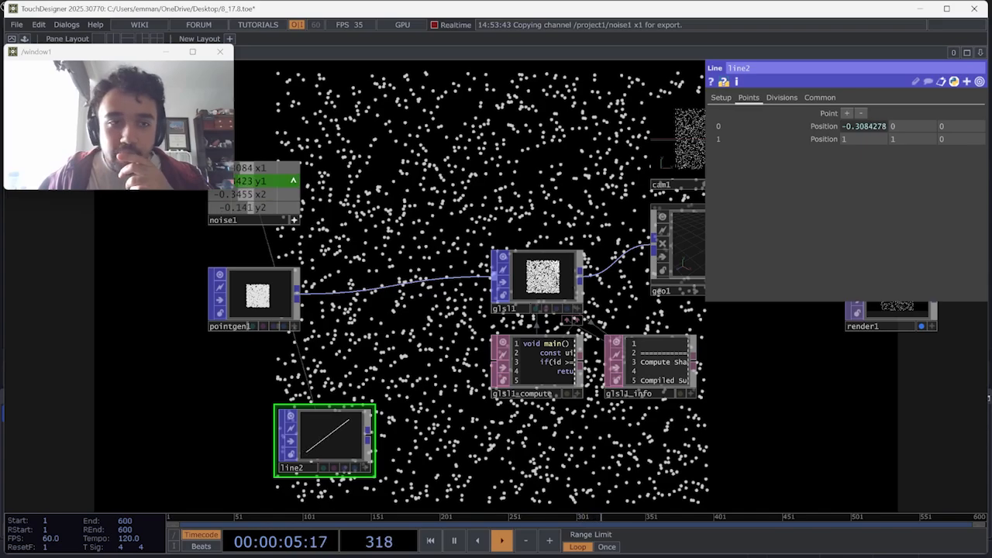
left_click_drag(290, 179, 899, 126)
left_click(899, 122)
Reference the noise channels x2 and y2 in the X and Y position of the line's point 1.
left_click_drag(251, 194, 853, 139)
left_click(854, 135)
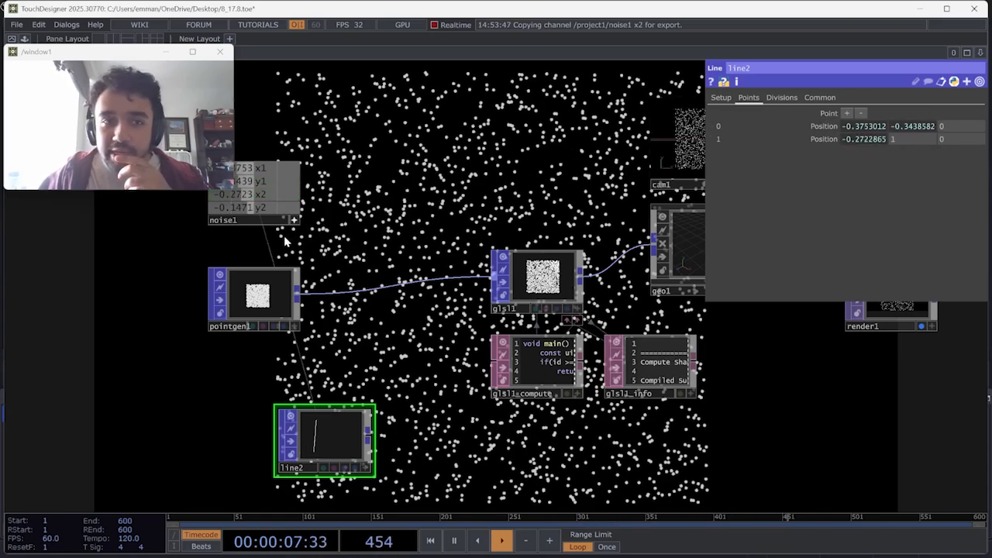
left_click_drag(252, 207, 899, 140)
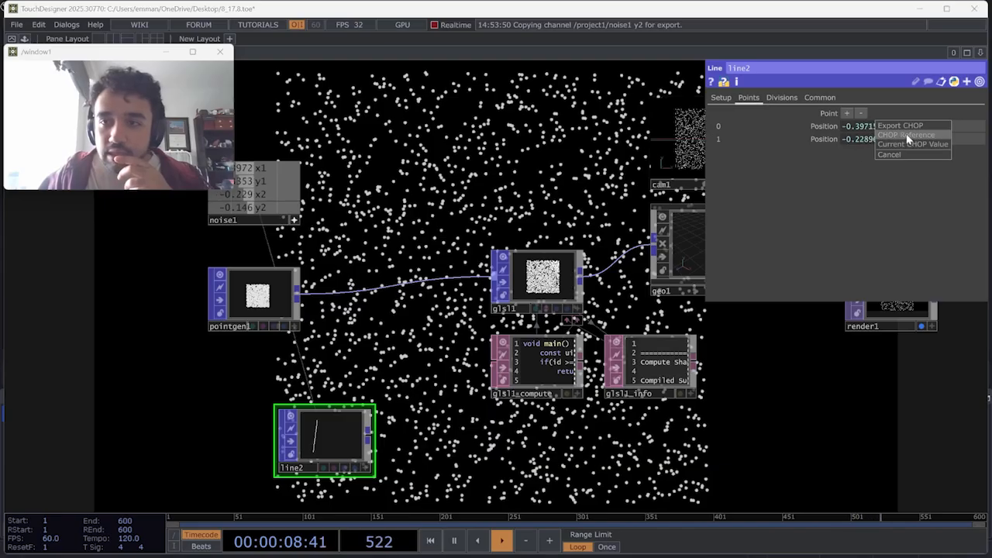
left_click(898, 135)
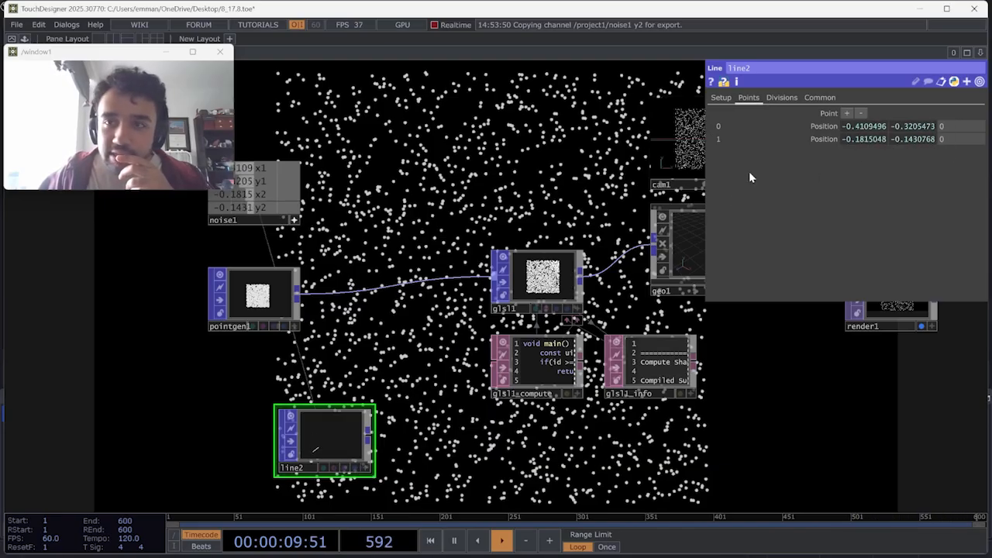
left_click(773, 99)
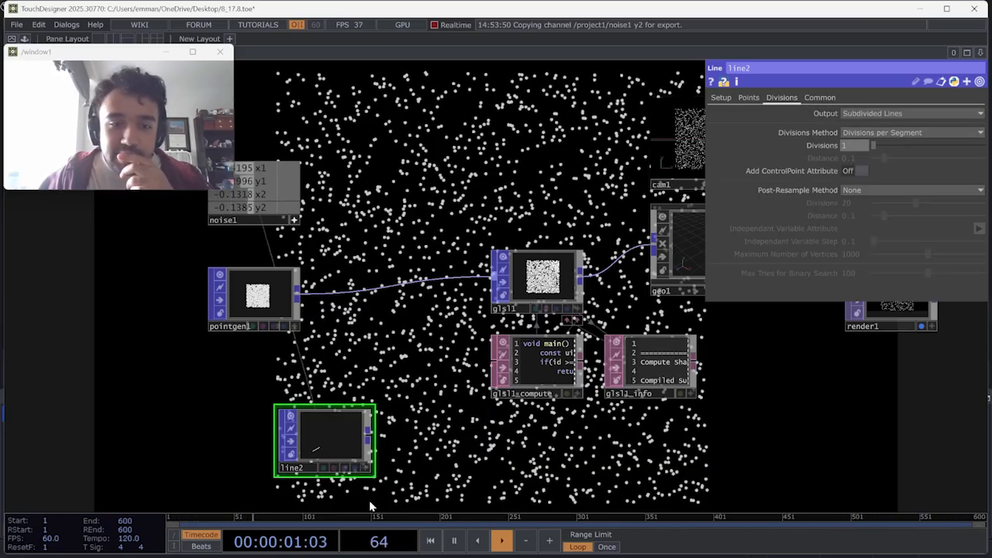
Add a Geometry COMP fed by the Line POP and place it below the first geometry.
right_click(369, 432)
type("g")
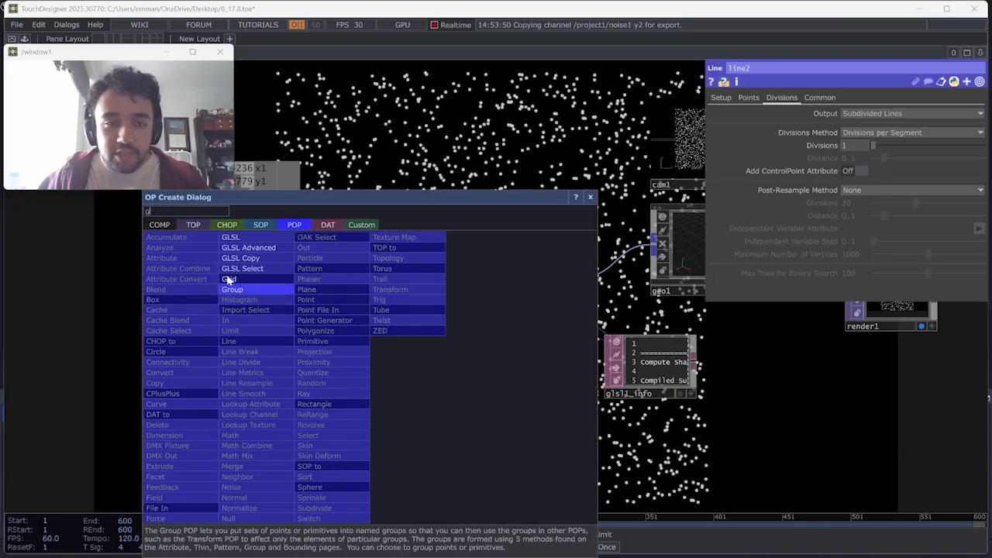
left_click(167, 226)
left_click(183, 322)
left_click(776, 430)
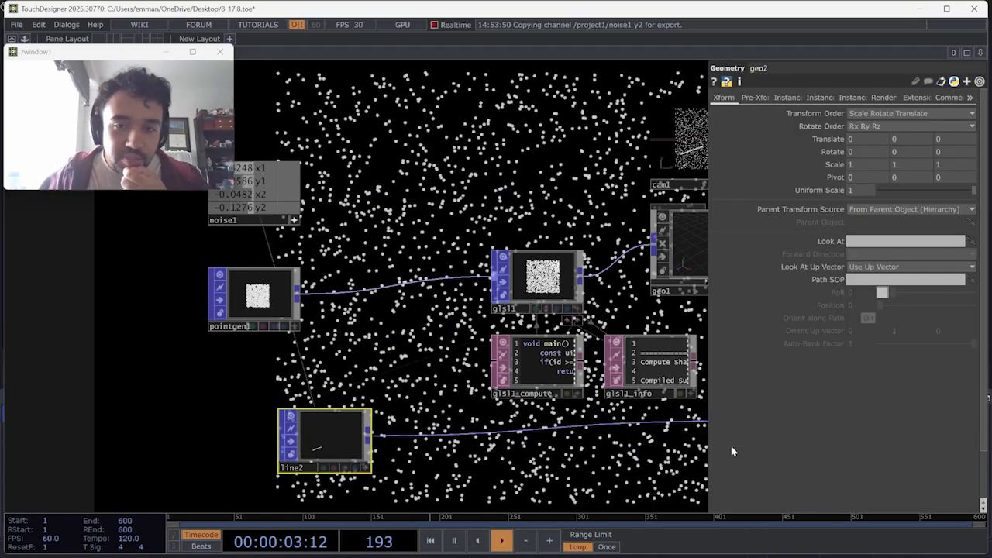
left_click_drag(408, 463, 66, 420)
left_click_drag(469, 358, 452, 358)
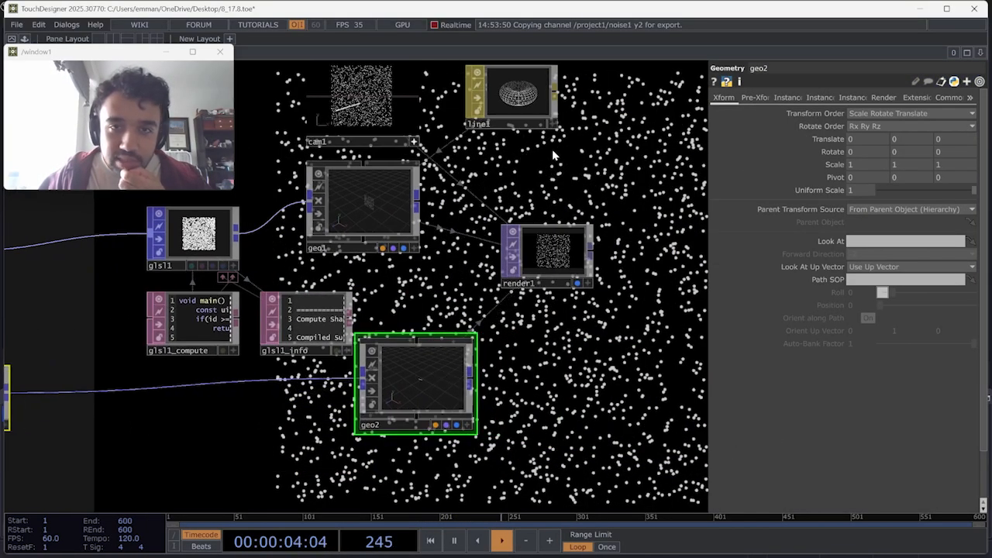
Duplicate the line material and assign the copy to the new geometry, keeping the copy beside it.
left_click(510, 118)
key("ctrl+c")
key("ctrl+v")
left_click_drag(522, 191, 435, 363)
left_click(460, 366)
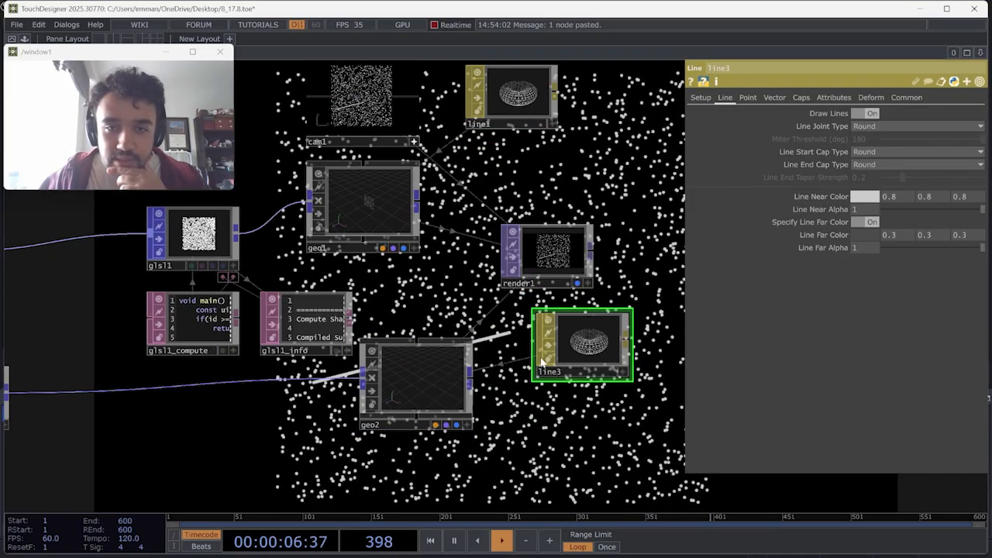
Set the noise amplitude to 1.67 and its offset to 0.22.
scroll(530, 416, "down", 1)
left_click_drag(529, 416, 485, 389)
scroll(486, 389, "down", 3)
left_click(196, 378)
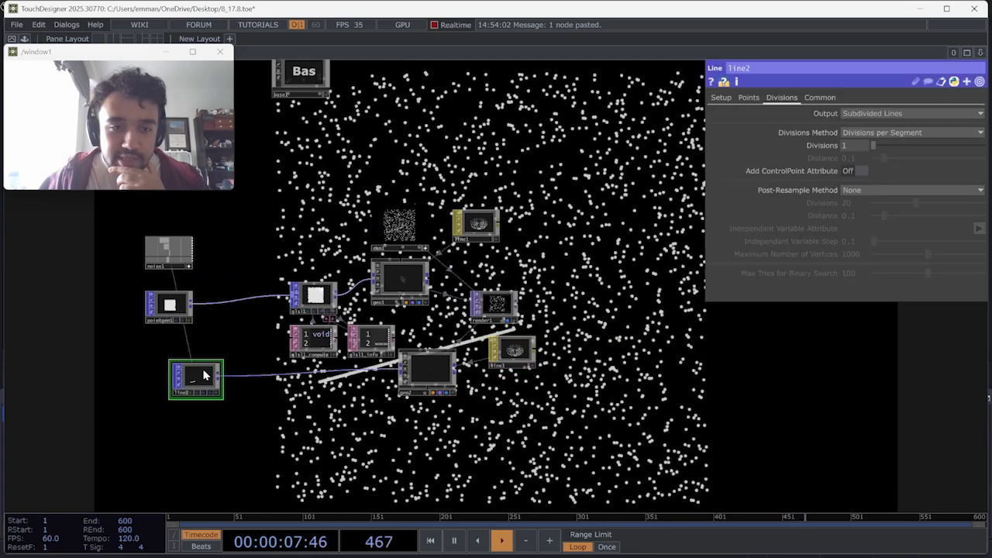
left_click(184, 260)
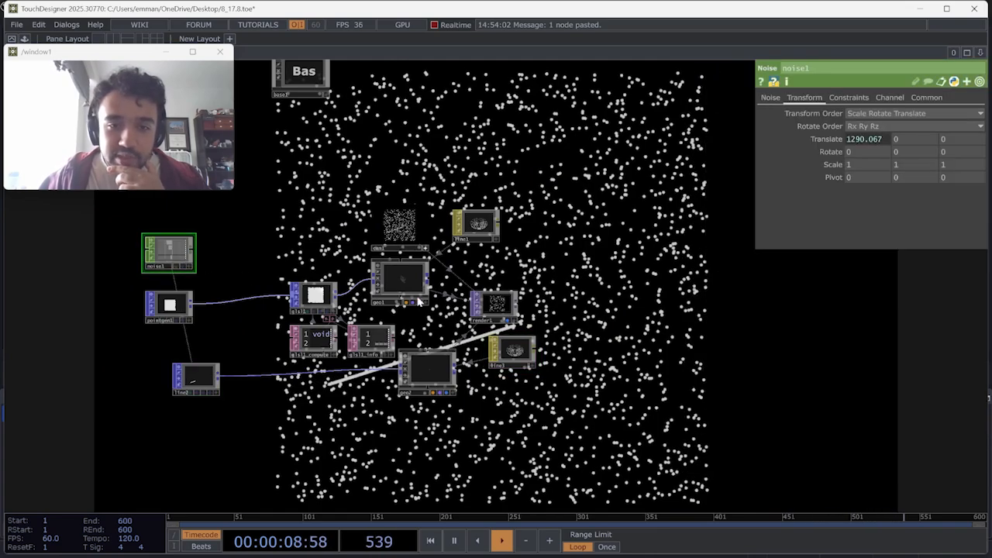
left_click(769, 99)
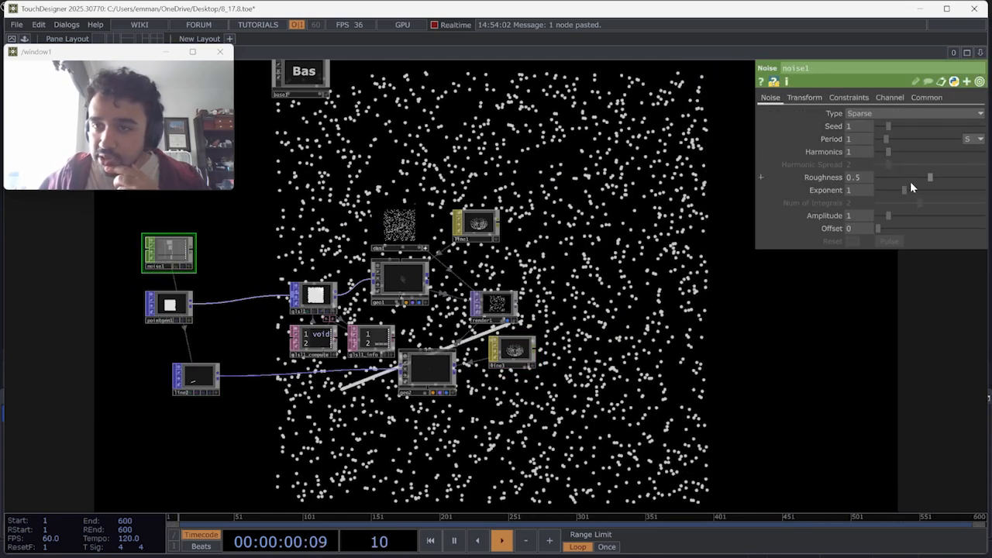
left_click_drag(888, 217, 882, 227)
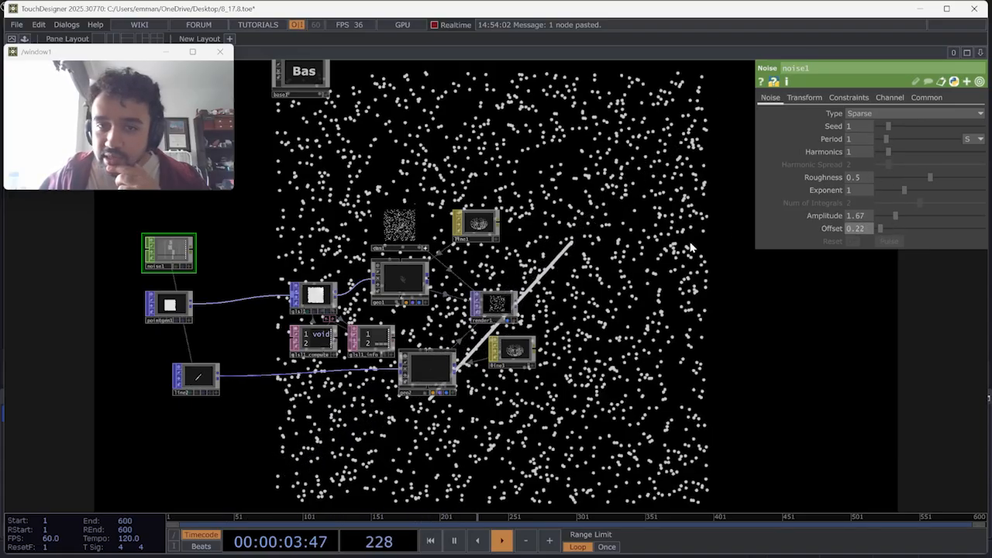
Turn off line drawing in the copied line material, turn on point drawing and set the point size multiplier to 4.94.
left_click(522, 347)
scroll(522, 347, "up", 4)
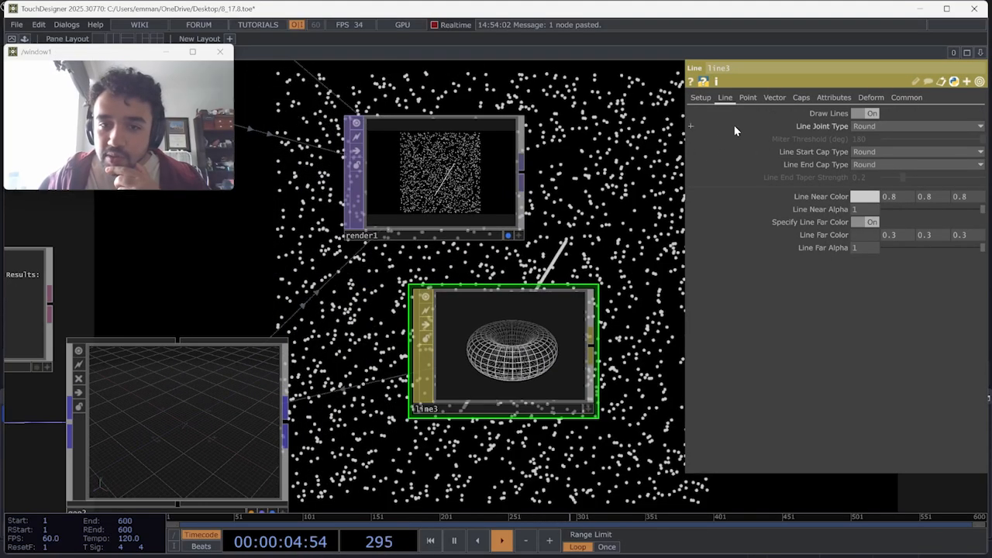
left_click(868, 114)
left_click(747, 97)
left_click(867, 113)
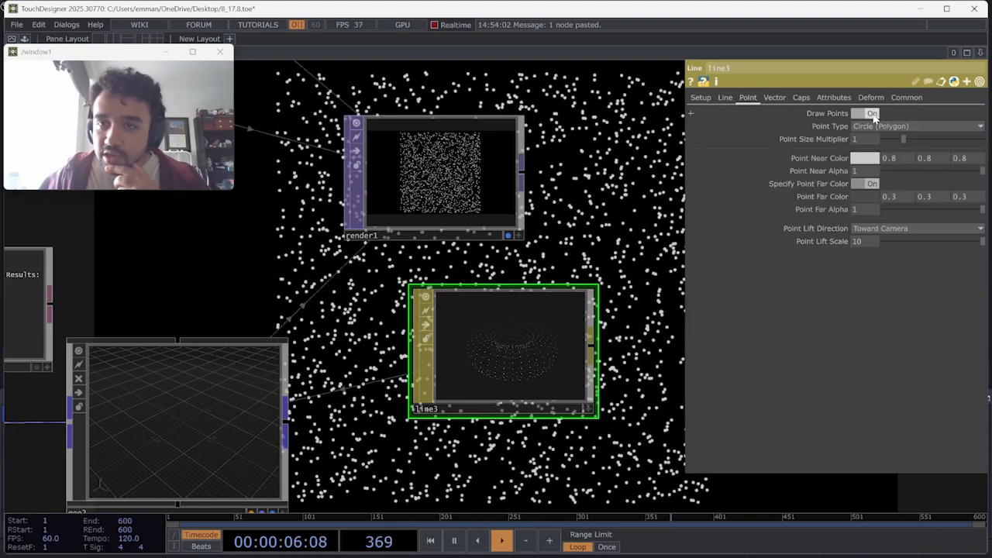
left_click_drag(902, 138, 984, 142)
left_click_drag(640, 213, 475, 235)
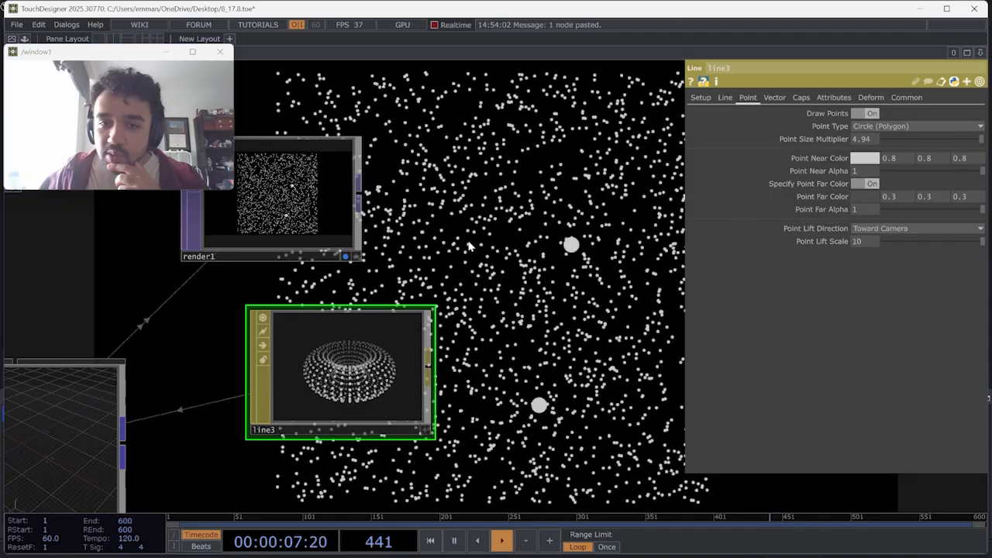
Set the render's resolution to 1280 by 1280.
scroll(456, 241, "down", 3)
left_click(361, 217)
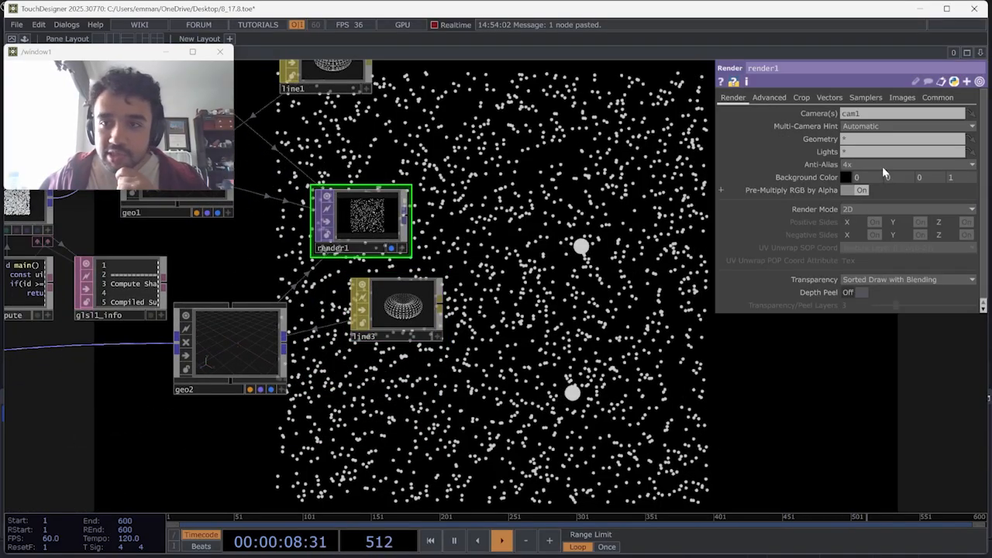
left_click(952, 97)
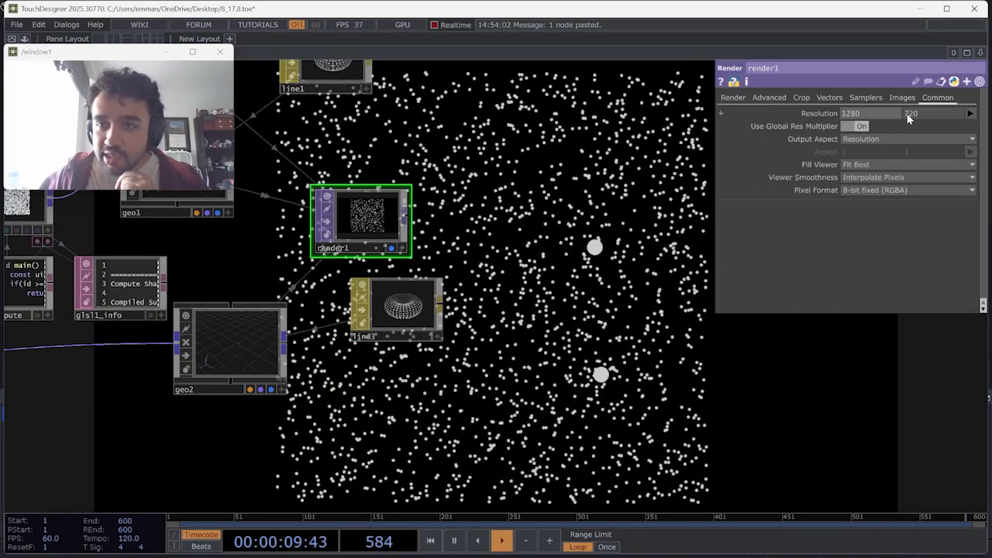
type("1280")
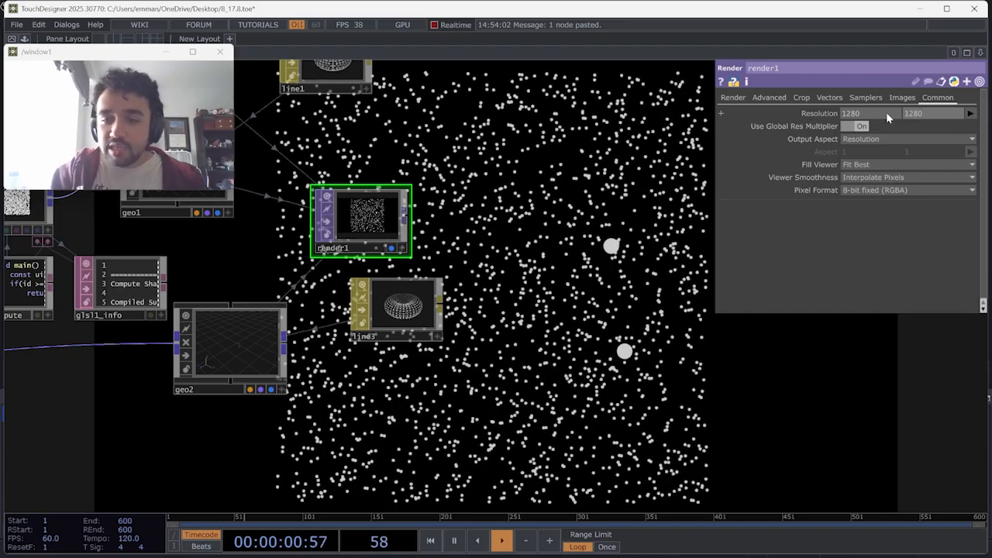
key("Return")
Reframe the camera closer to the points so the point field fills most of the square render.
left_click_drag(364, 133, 486, 312)
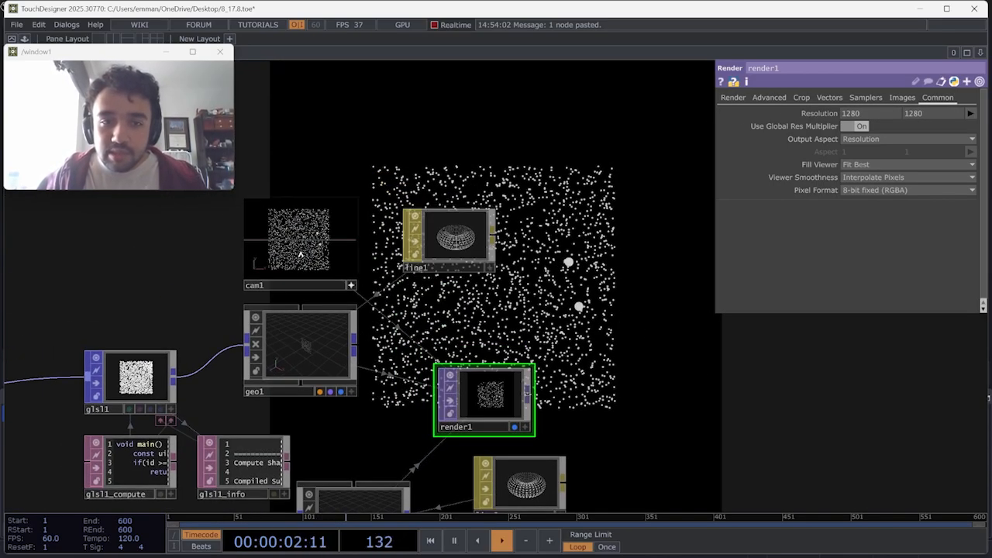
scroll(302, 240, "up", 3)
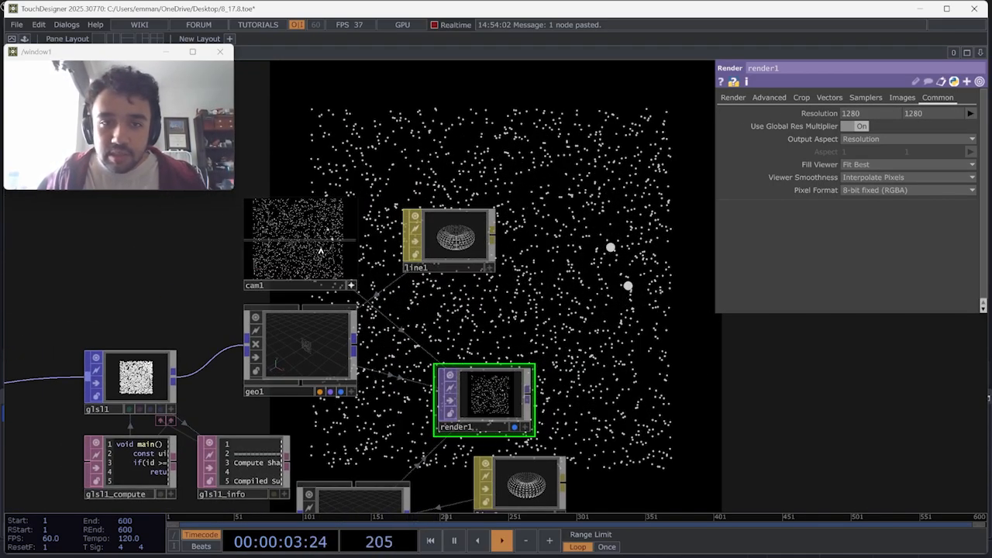
scroll(321, 249, "up", 1)
scroll(321, 250, "down", 1)
right_click_drag(309, 250, 314, 249)
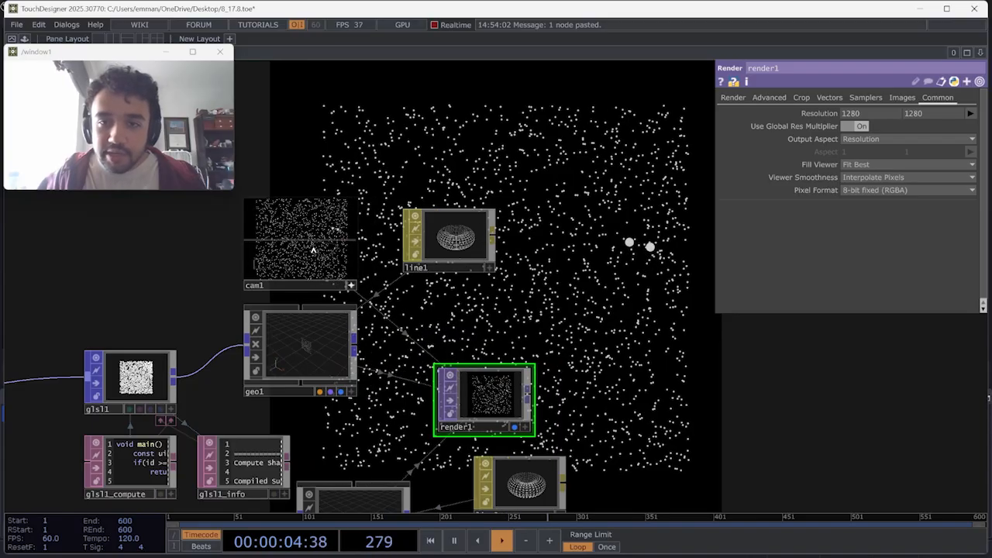
Move the noise and point generator up in a vertical stack, and shift the GLSL POP with its DATs closer to them.
scroll(553, 321, "down", 3)
left_click_drag(554, 321, 879, 189)
left_click_drag(452, 283, 329, 261)
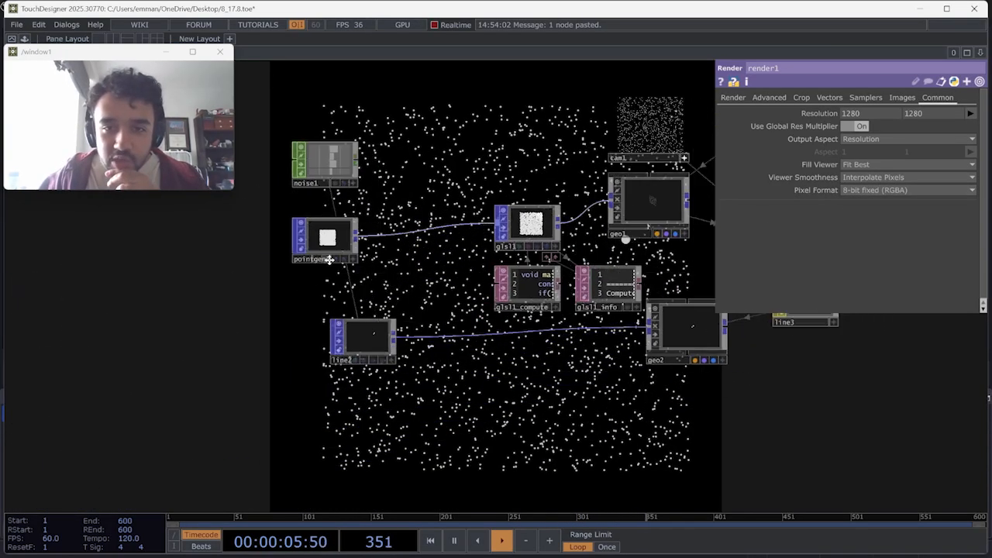
left_click_drag(394, 264, 378, 344)
left_click_drag(249, 246, 278, 172)
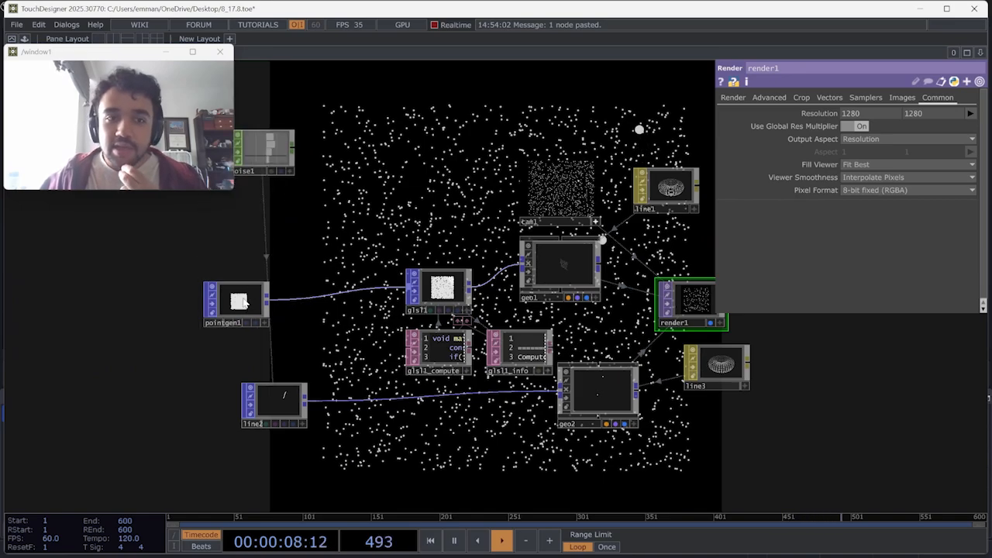
left_click_drag(243, 319, 270, 230)
left_click_drag(362, 233, 338, 285)
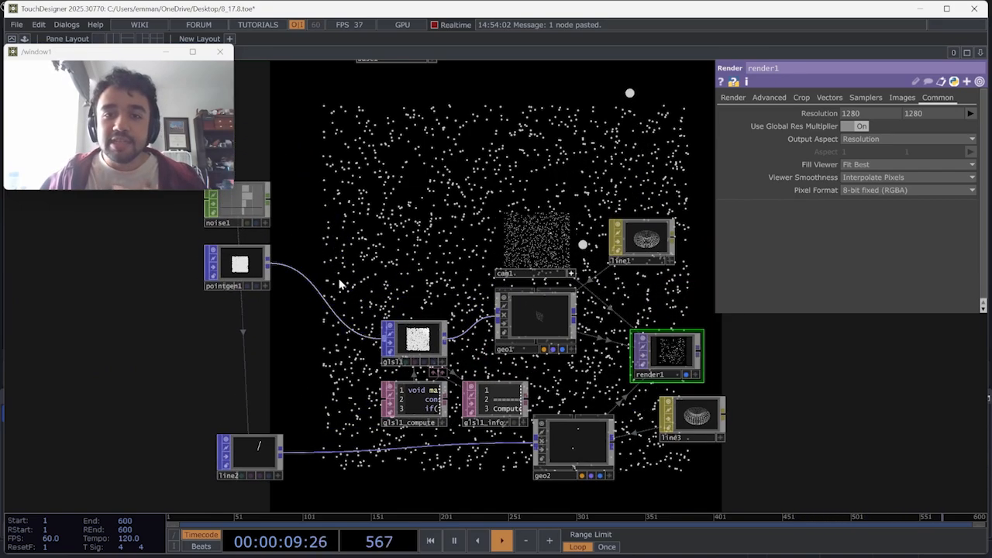
left_click_drag(414, 351, 338, 347)
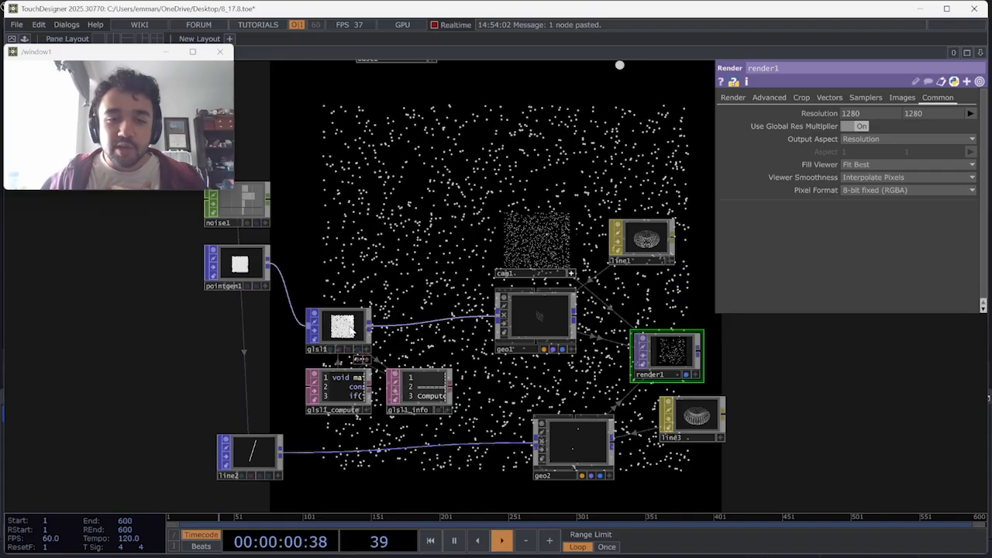
Declare the uniforms "uniform vec2 uPlus;" and "uniform vec2 uMin;" above main() in the GLSL POP's compute shader.
scroll(350, 329, "up", 2)
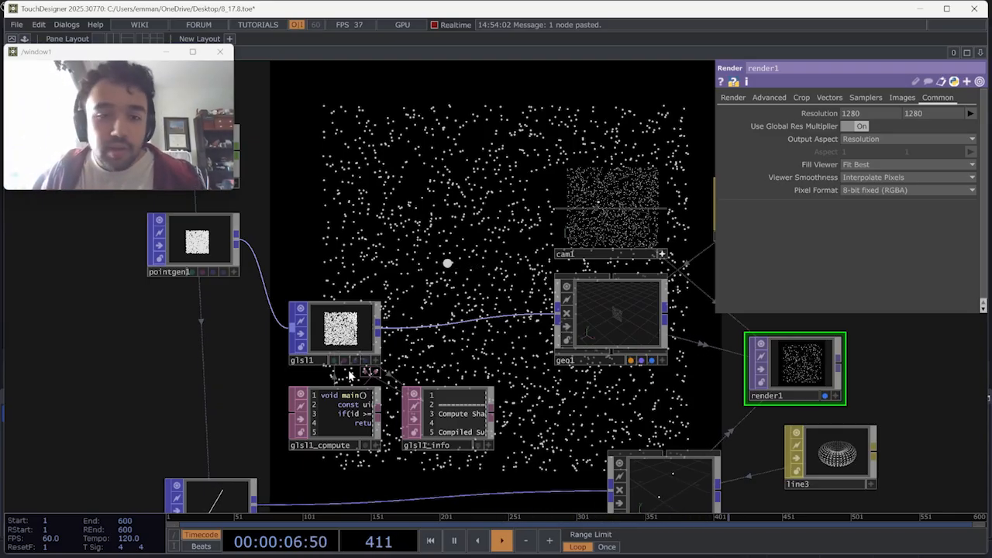
scroll(349, 341, "up", 3)
left_click(341, 325)
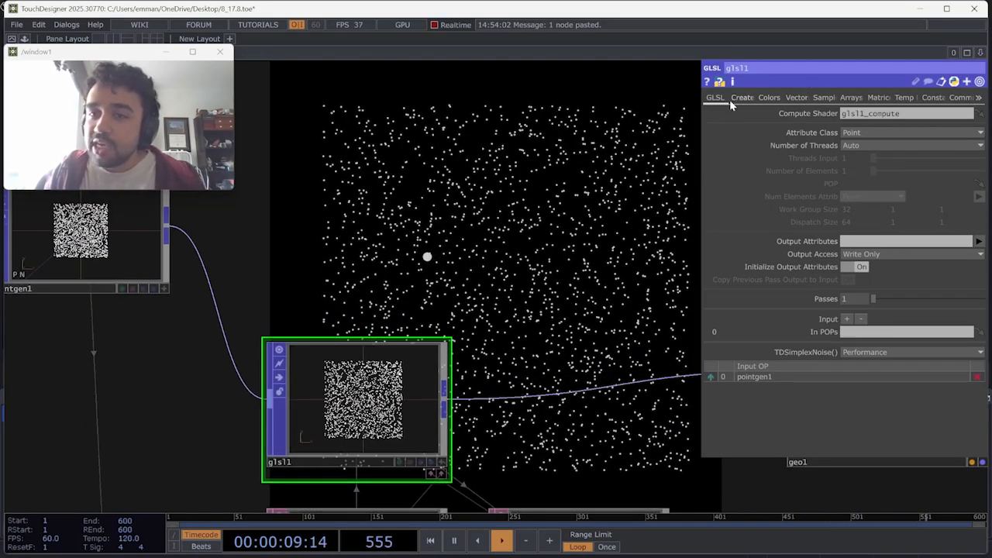
left_click_drag(585, 430, 556, 281)
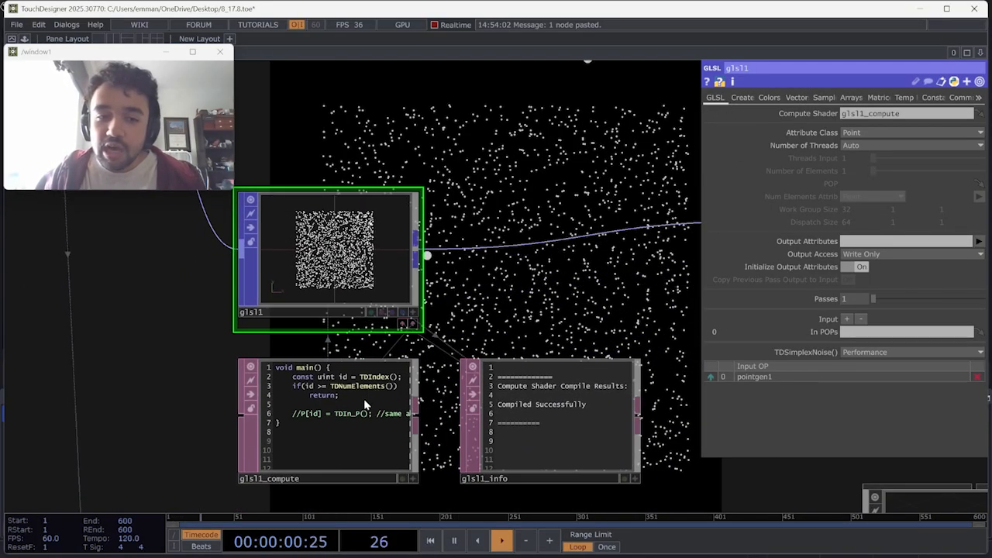
scroll(364, 404, "up", 2)
left_click_drag(485, 374, 509, 280)
left_click(459, 416)
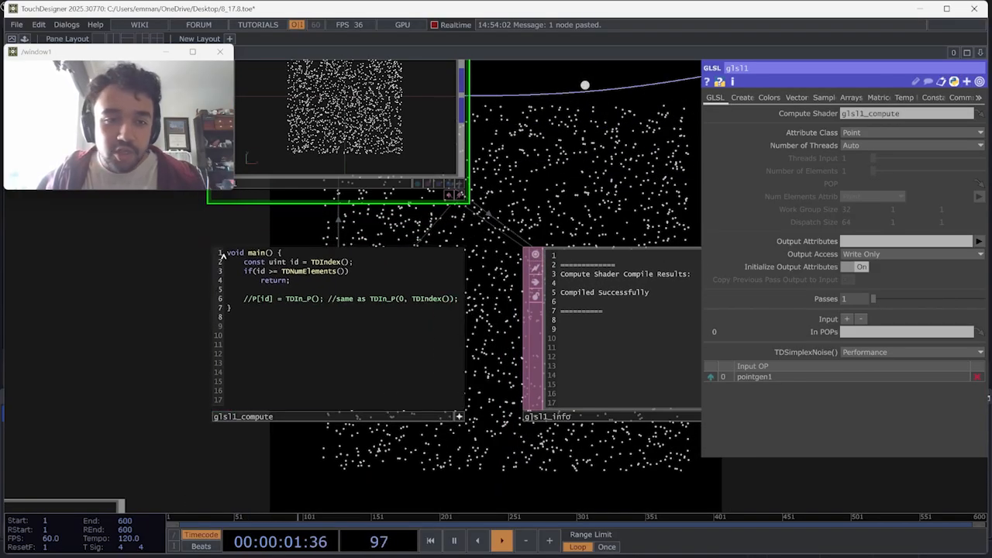
key("Return")
key("Return")
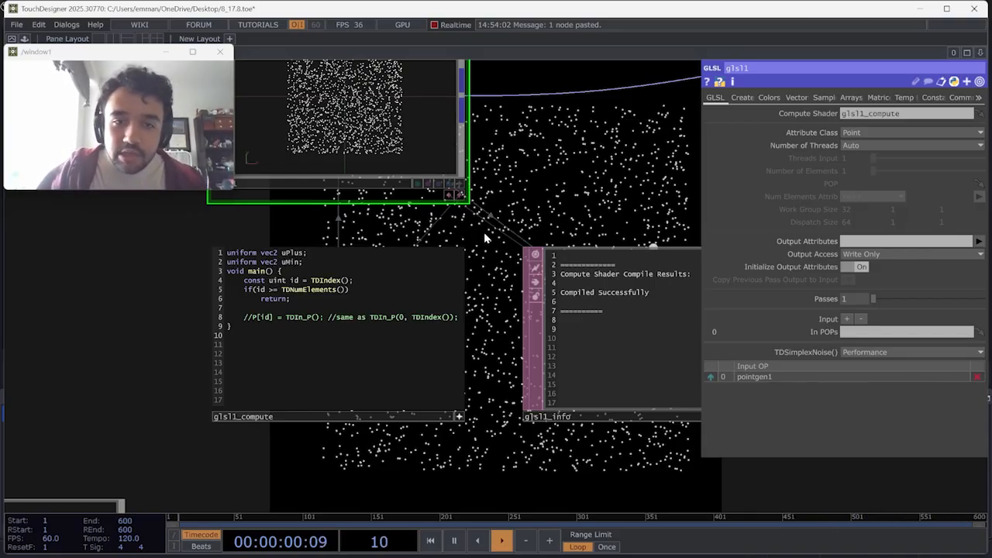
Insert a blank line between the uMin declaration and void main() in the compute shader.
triple_click(328, 267)
key("Return")
left_click(802, 99)
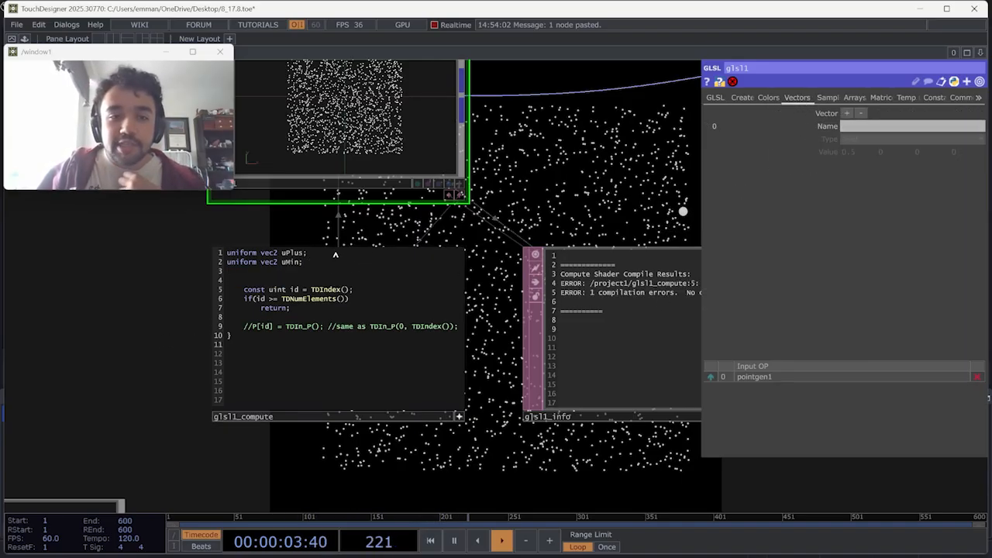
key("ctrl+z")
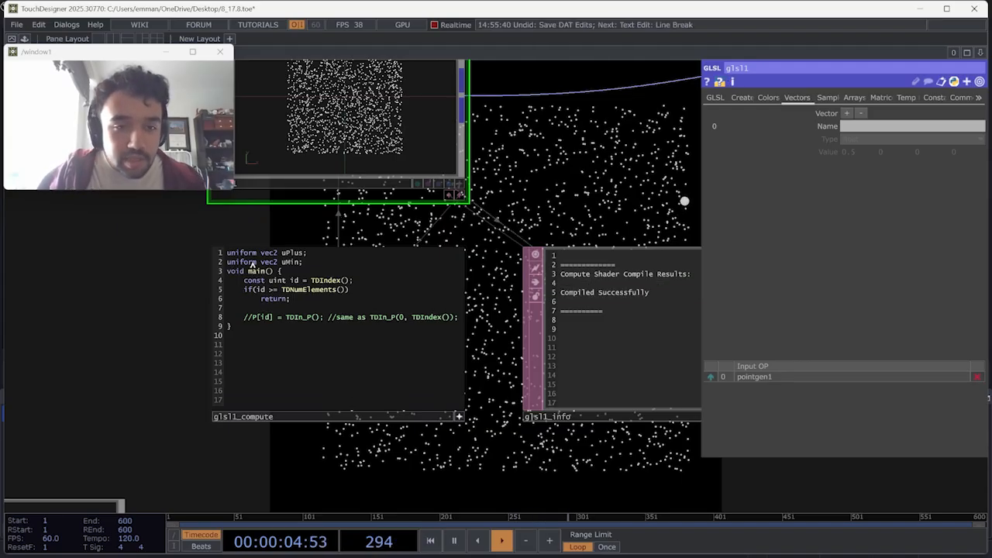
key("Return")
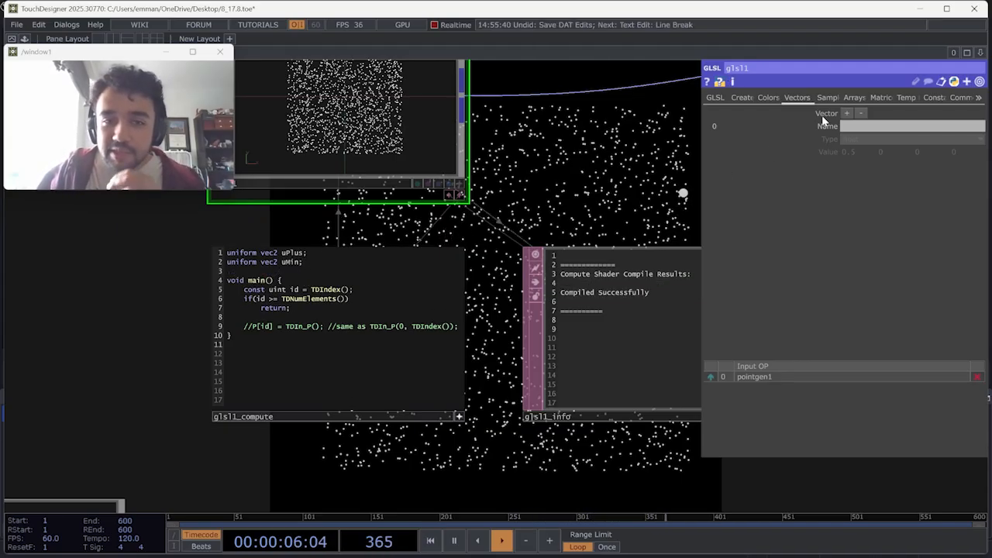
Name the GLSL POP's first vector uniform uPlus and set its type to vec2.
left_click(843, 130)
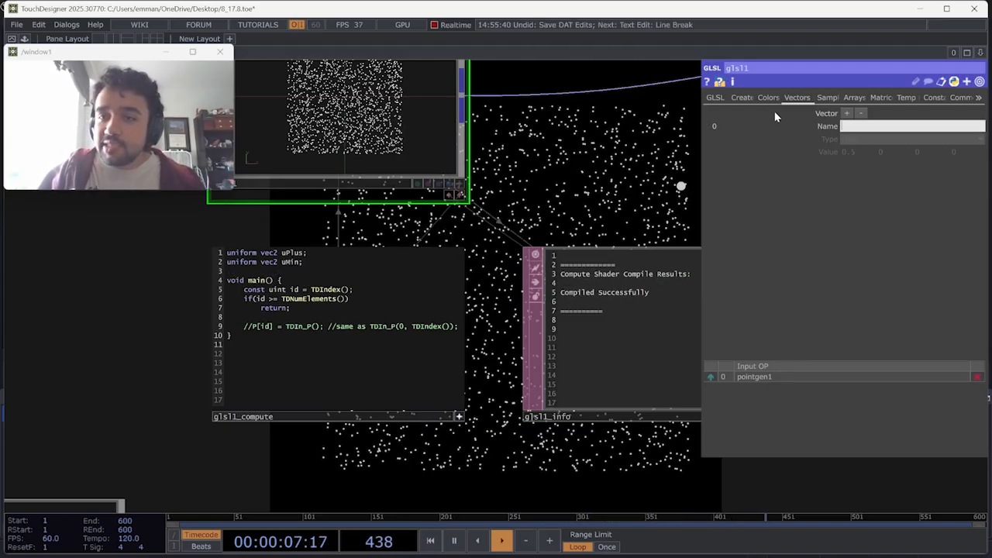
key("Return")
left_click(860, 139)
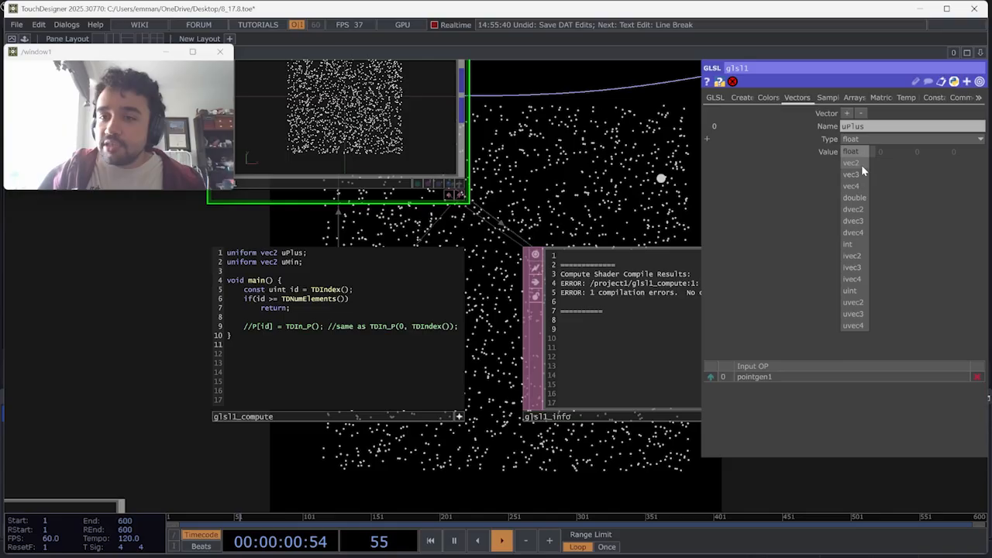
left_click(861, 164)
Link uPlus's two value components to the noise channels x1 and y1 as CHOP references.
scroll(543, 264, "down", 5)
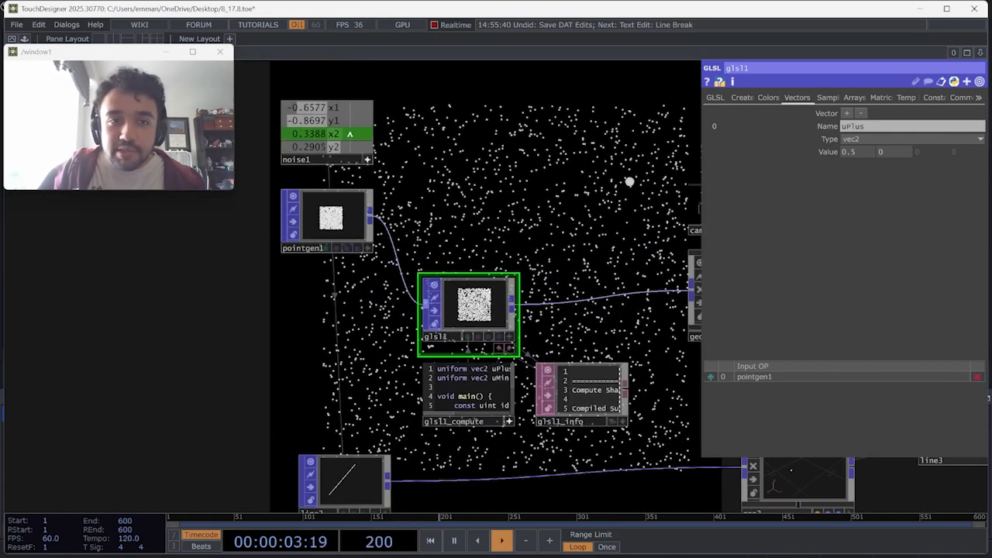
left_click_drag(309, 108, 859, 149)
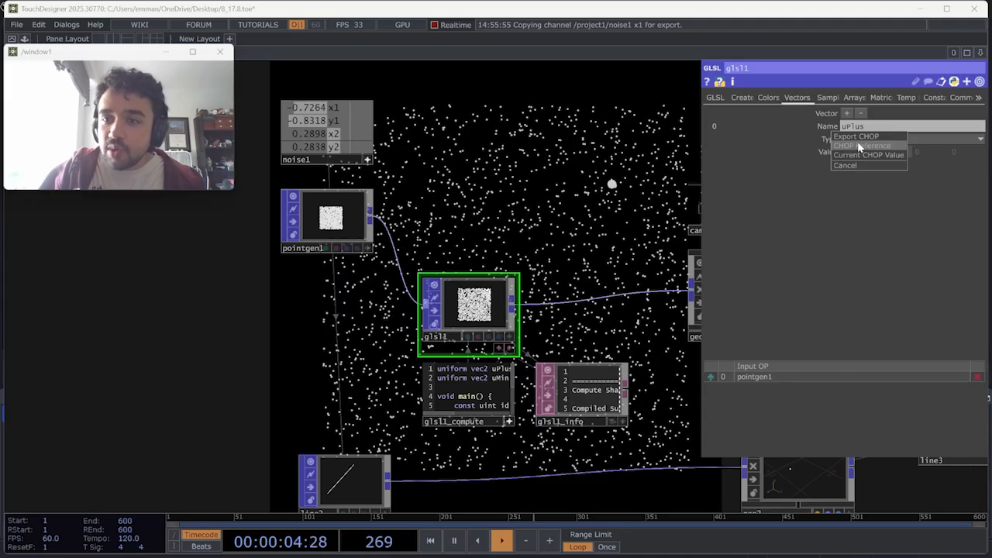
left_click(858, 147)
left_click_drag(329, 121, 891, 152)
left_click(895, 148)
Add a second vector uniform to the GLSL POP, named uMin, with type vec2.
scroll(541, 181, "up", 3)
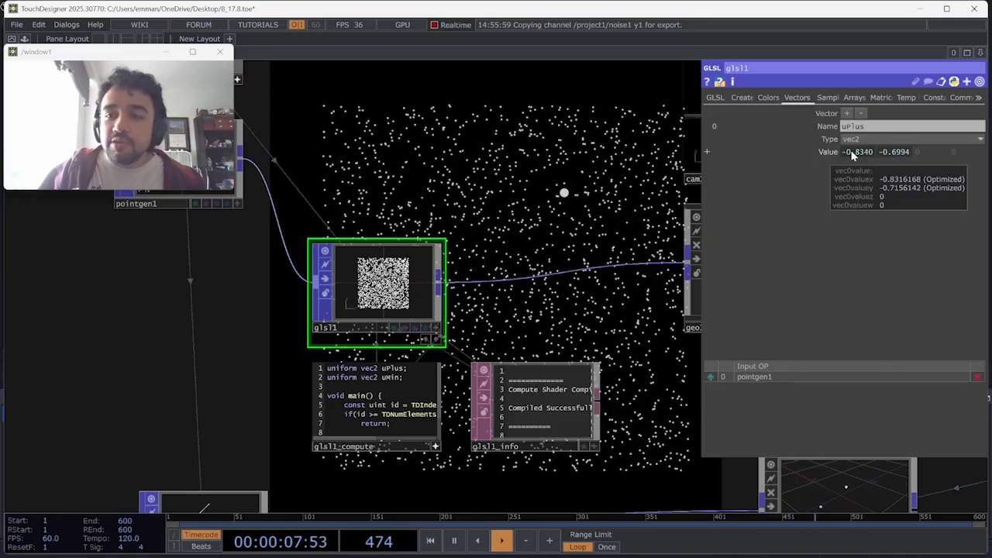
left_click_drag(535, 219, 649, 290)
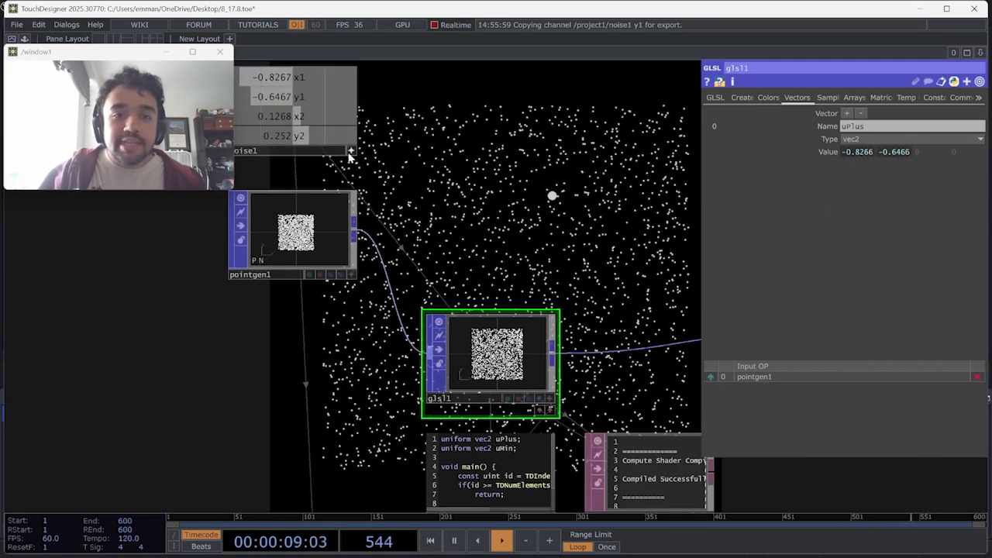
left_click_drag(411, 228, 354, 163)
scroll(524, 380, "up", 2)
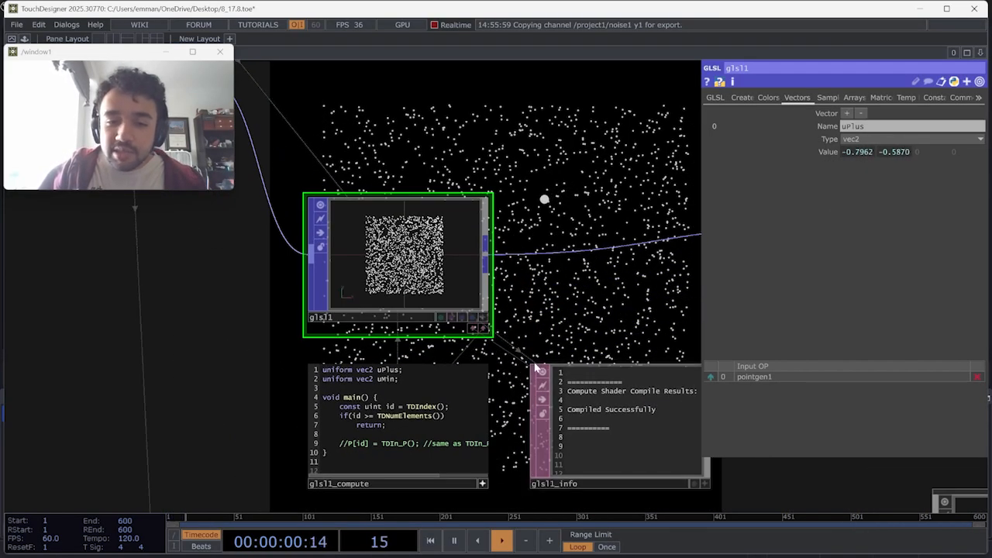
left_click(845, 113)
left_click(854, 173)
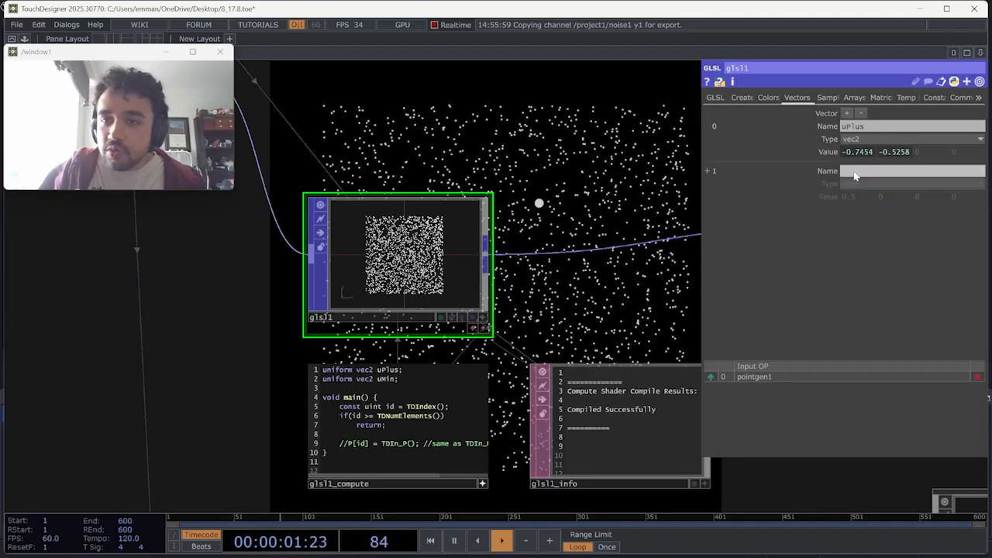
type("uMin")
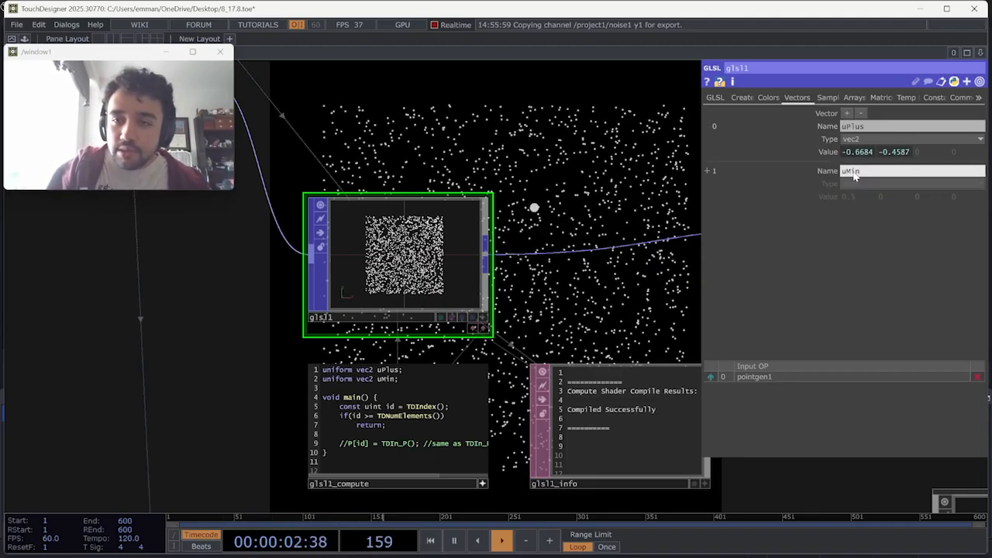
key("Return")
left_click(853, 184)
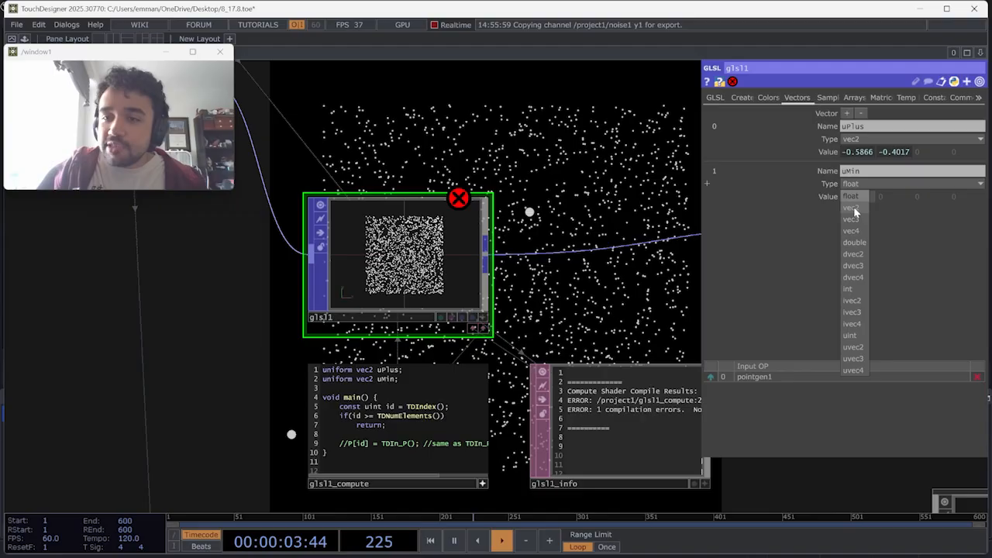
left_click(855, 207)
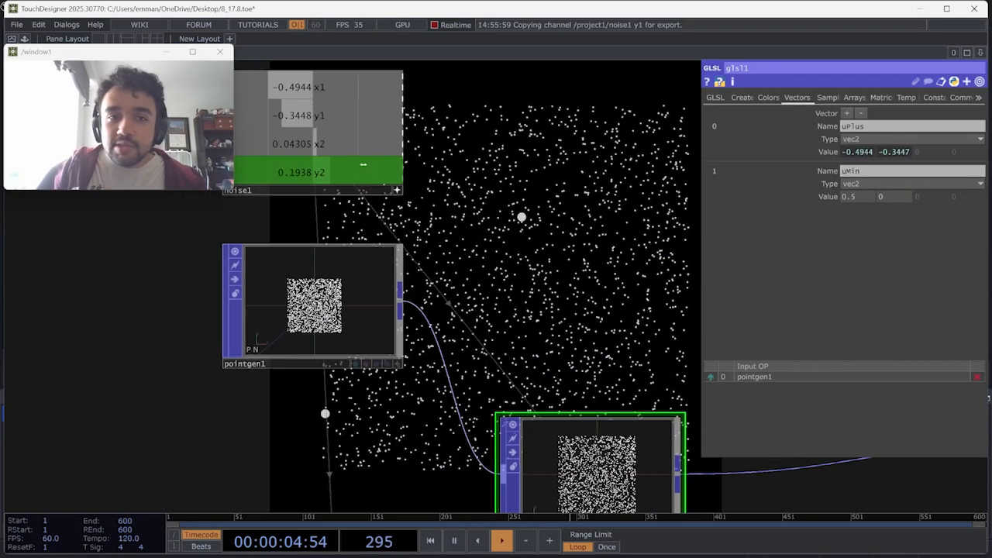
Link uMin's two value components to the noise channels x2 and y2 as CHOP references.
left_click_drag(854, 197, 854, 196)
left_click(848, 190)
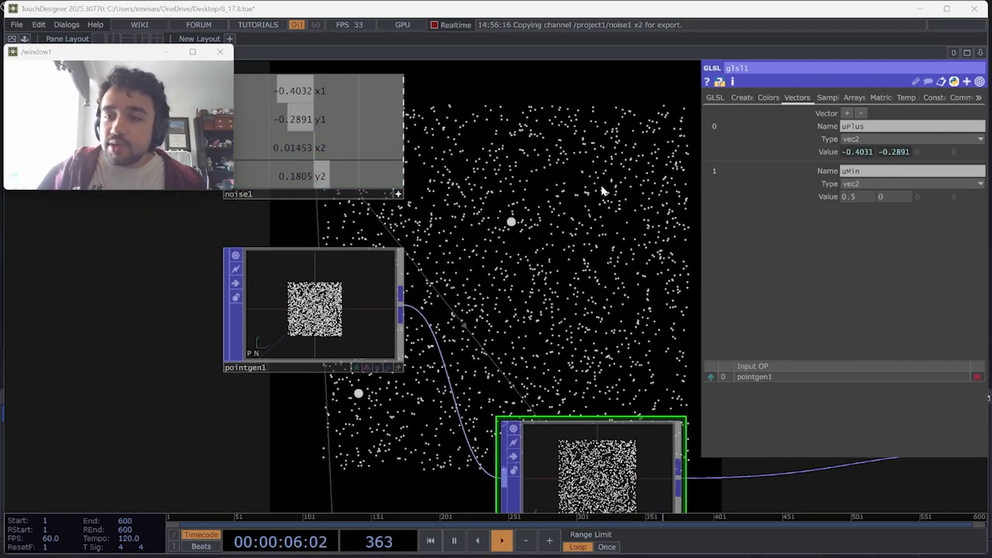
left_click_drag(317, 176, 898, 194)
left_click(887, 191)
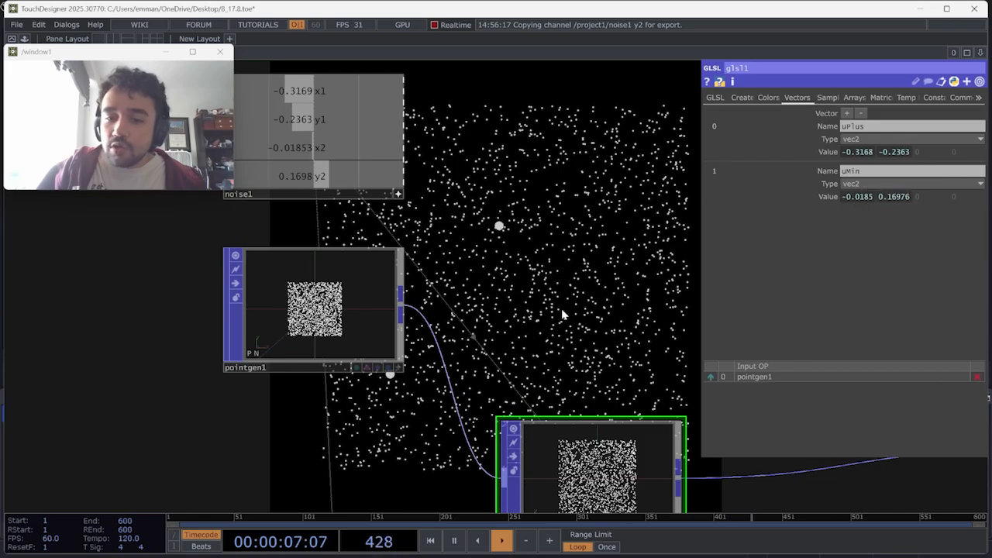
Insert an extra blank line between the return statement and the P[id] comment in the compute shader.
left_click_drag(574, 264, 573, 261)
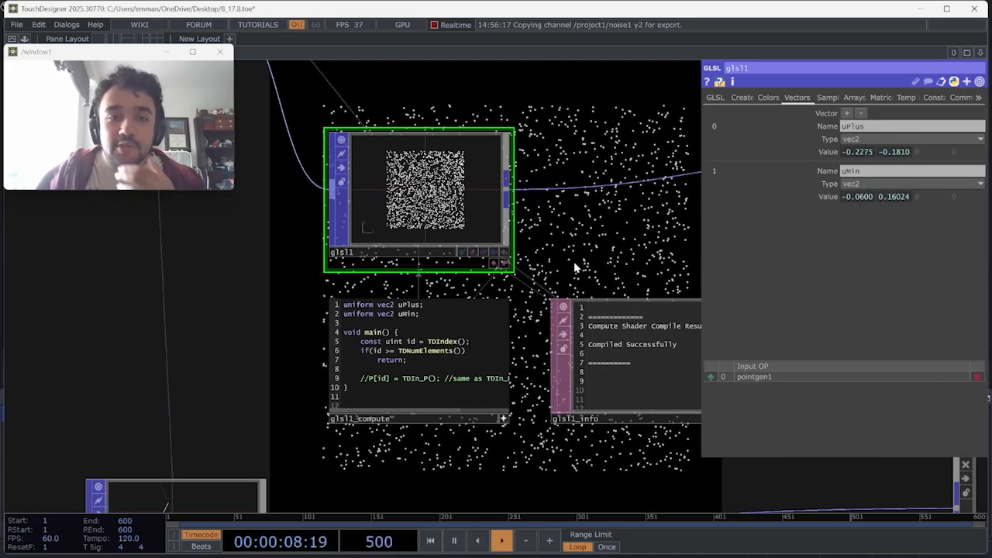
scroll(574, 262, "up", 2)
left_click_drag(225, 203, 342, 315)
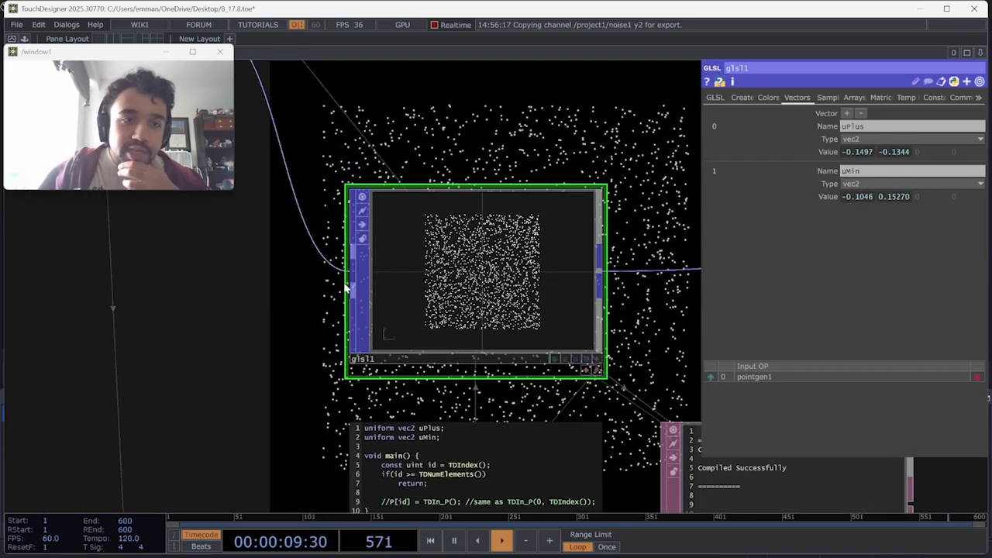
scroll(341, 288, "down", 2)
left_click_drag(295, 278, 294, 205)
left_click_drag(273, 451, 229, 430)
scroll(373, 225, "up", 3)
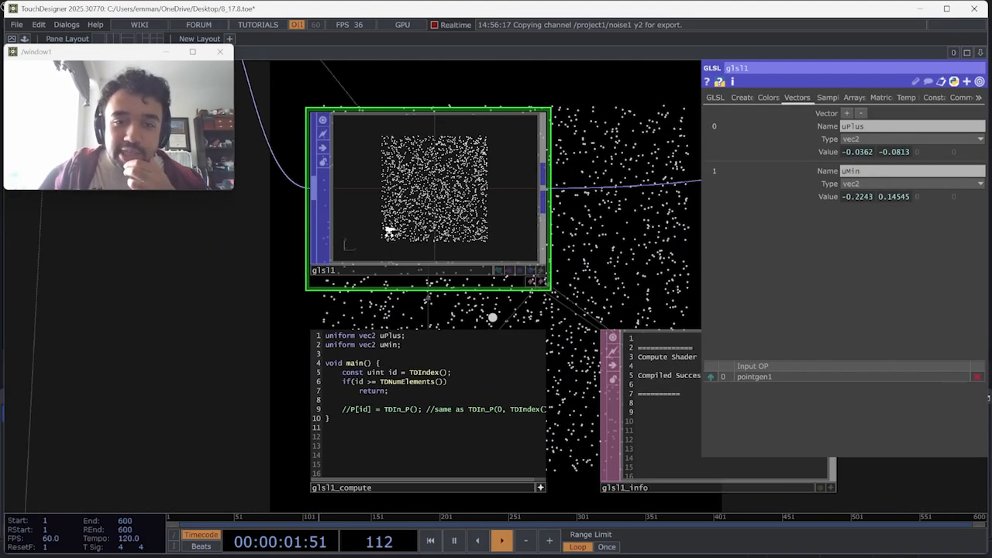
left_click_drag(272, 332, 253, 311)
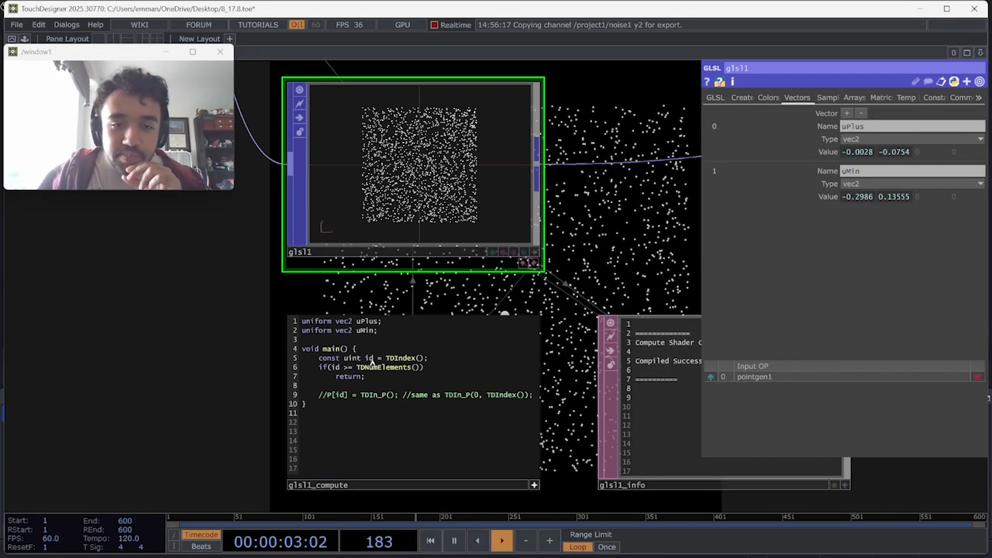
left_click(379, 385)
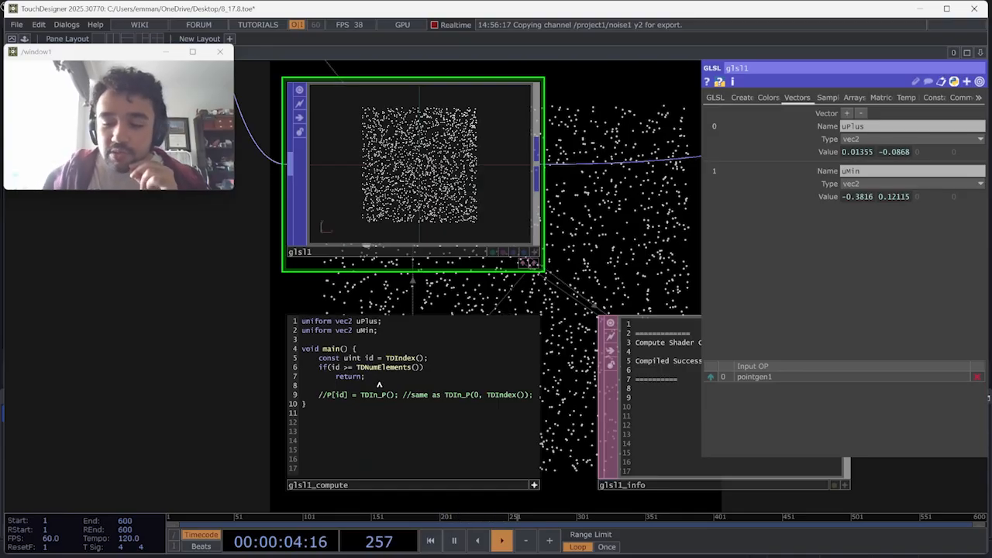
key("Return")
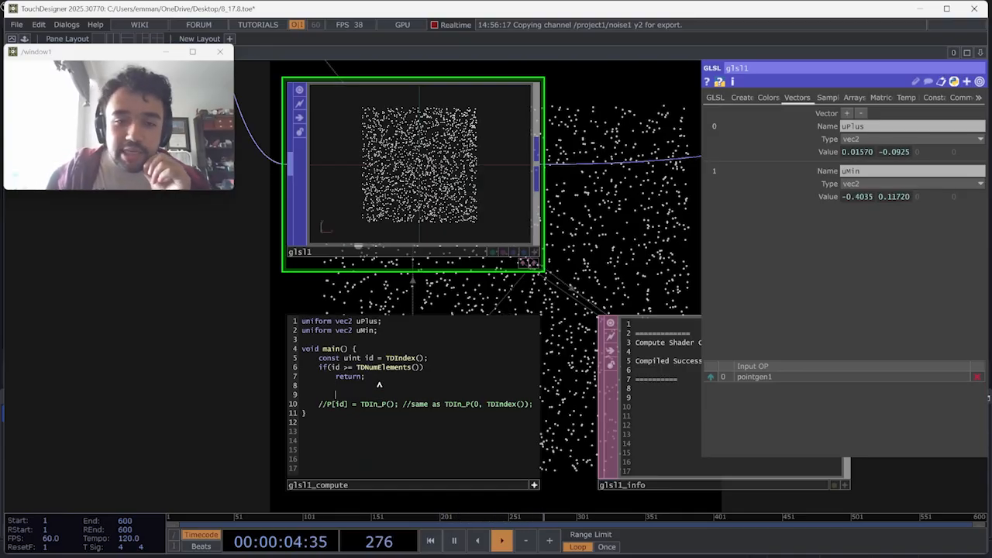
Declare "uniform float Scale;" below the uMin declaration in the compute shader.
left_click(390, 339)
type("u")
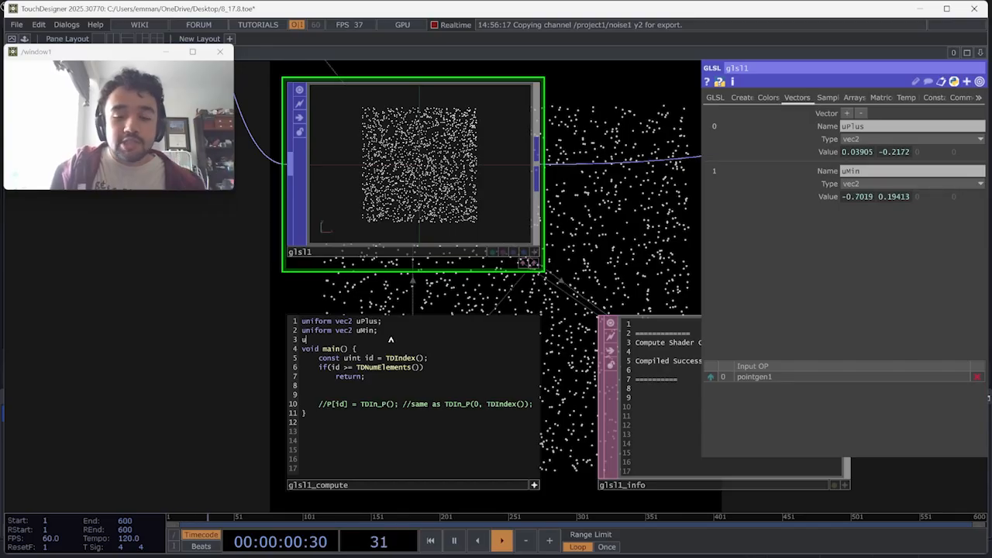
type("u")
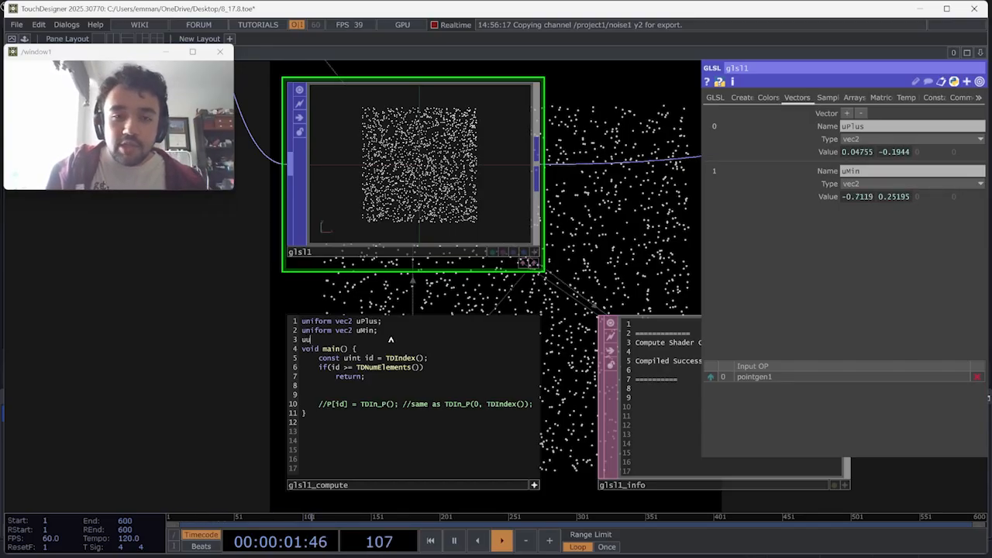
type("n")
key("BackSpace")
key("BackSpace")
type("ni")
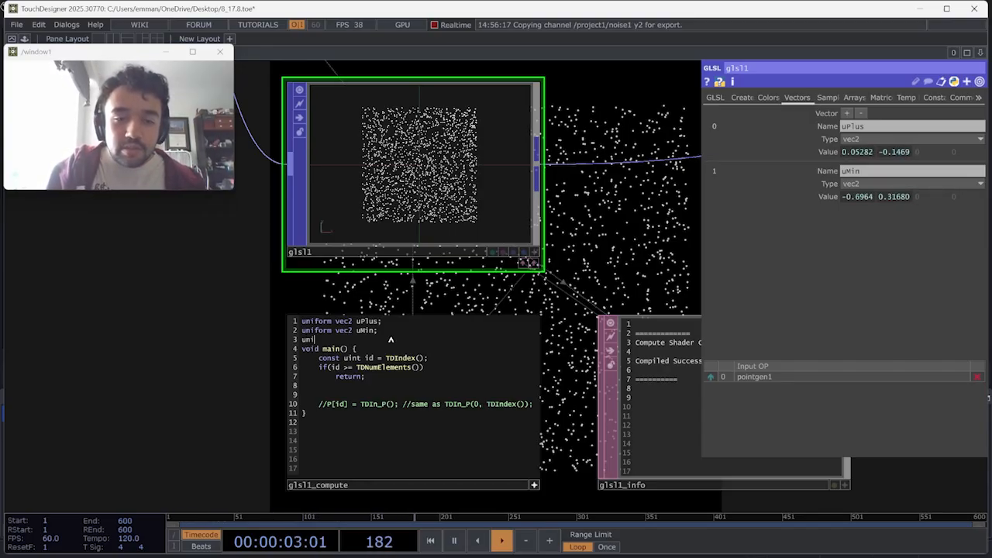
type("form float")
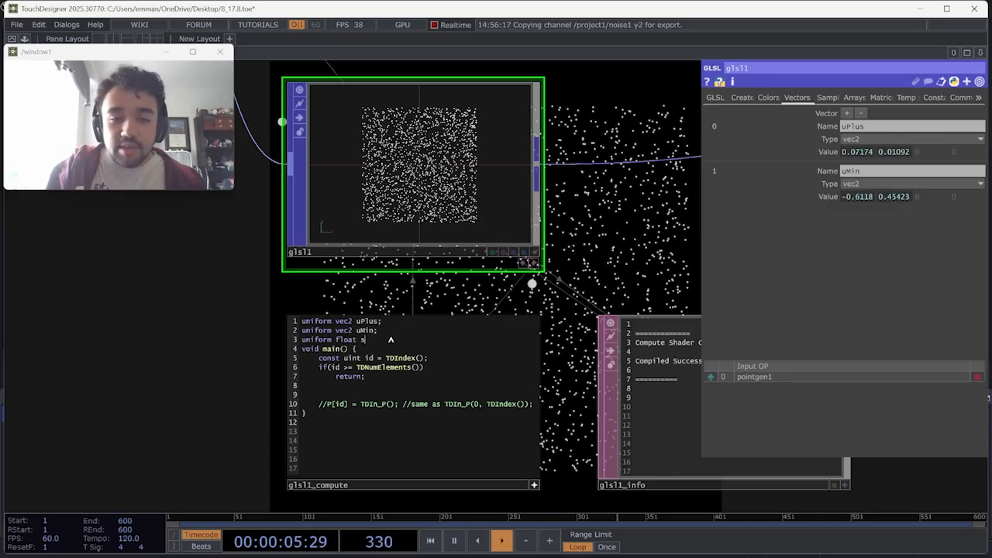
type(" Scale;")
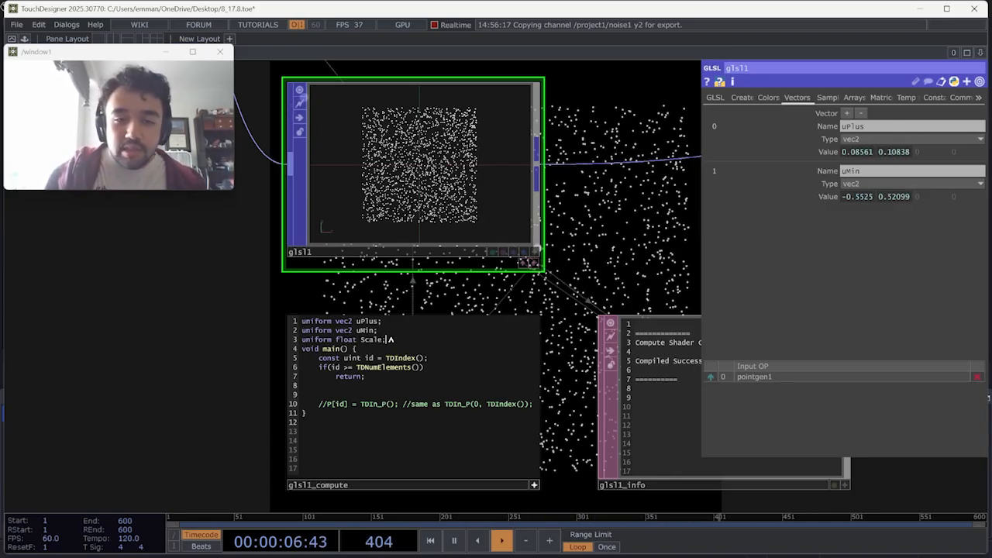
Add a third vector uniform named uScale to the GLSL POP and rename Scale to uScale in the shader declaration.
left_click(846, 113)
left_click(850, 216)
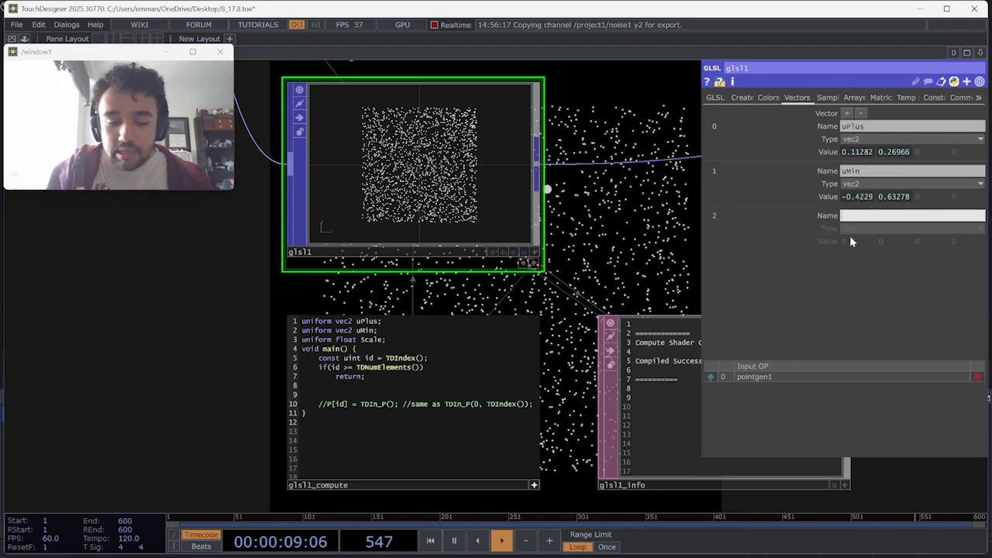
type("Scale")
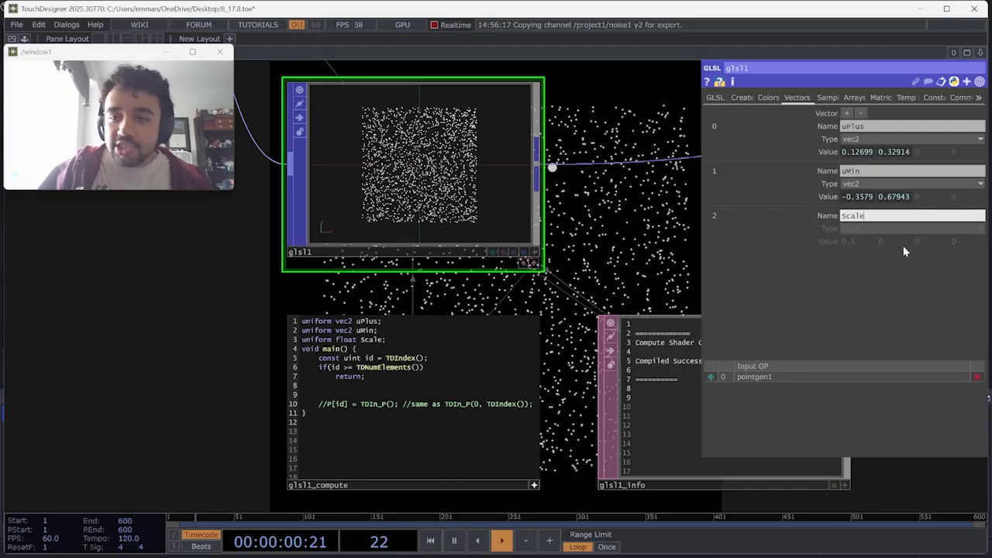
left_click(840, 215)
type("u")
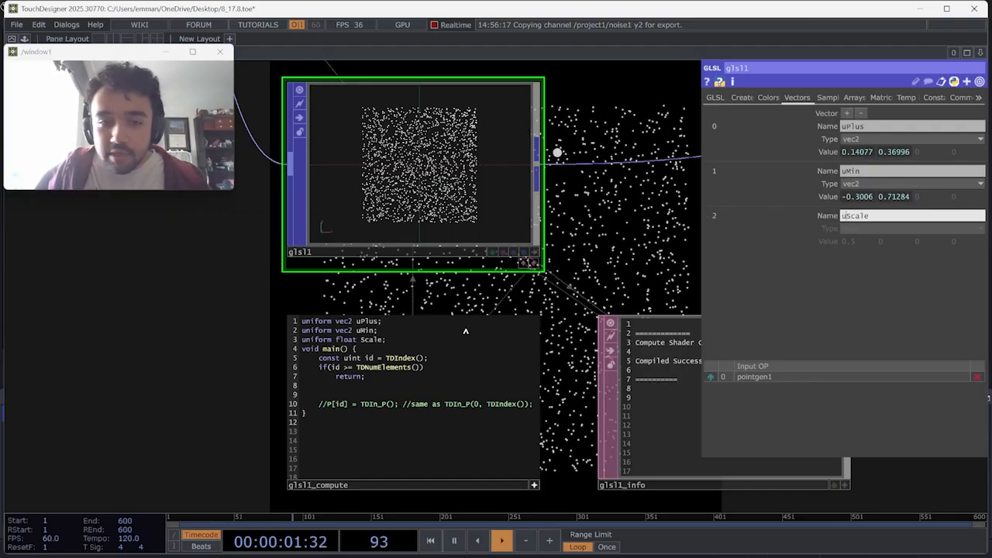
left_click(362, 339)
type("u")
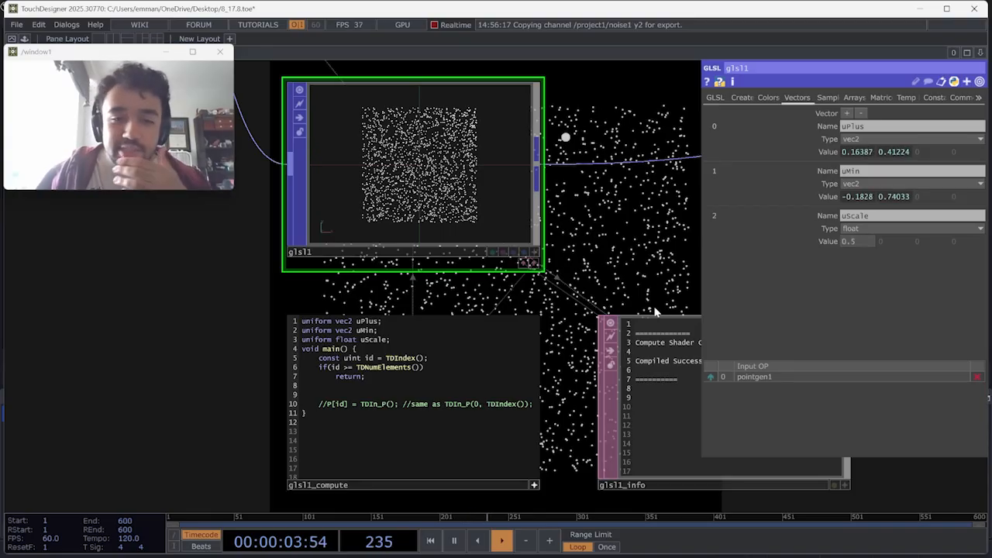
Insert a blank line between the uScale declaration and void main() in the compute shader.
scroll(659, 313, "down", 2)
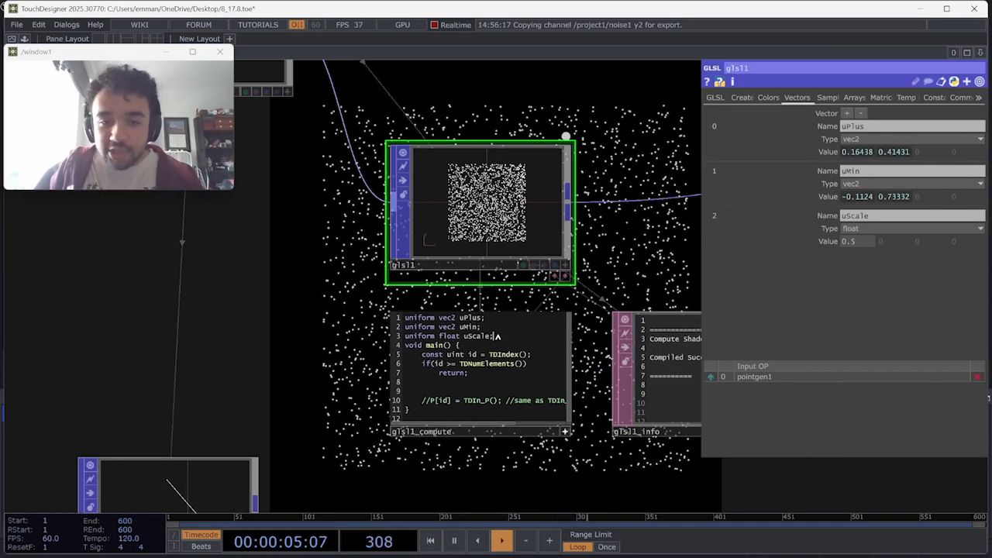
left_click(513, 333)
key("Return")
Show the GLSL POP's compute shader and output attribute settings.
left_click_drag(627, 241, 587, 188)
scroll(602, 224, "down", 3)
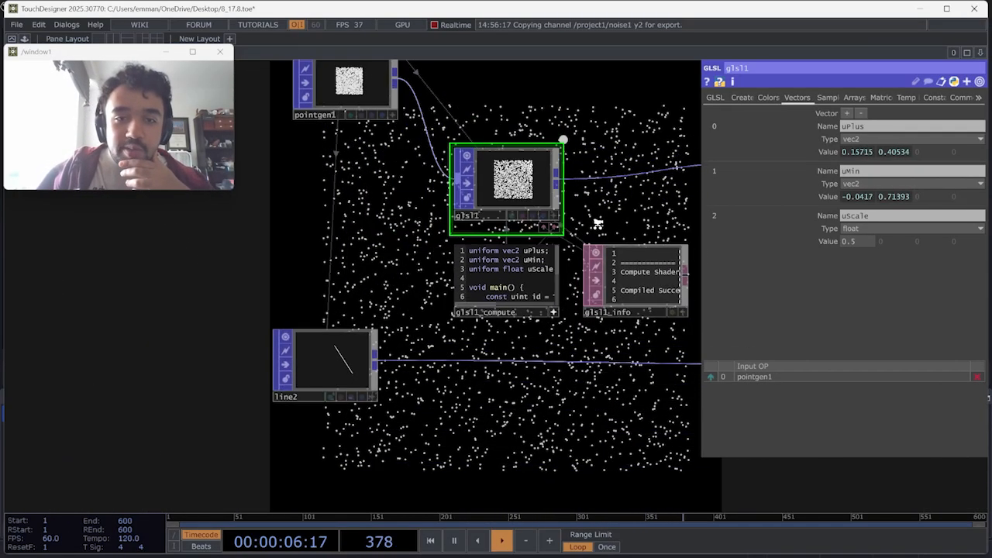
scroll(601, 224, "up", 3)
left_click(715, 97)
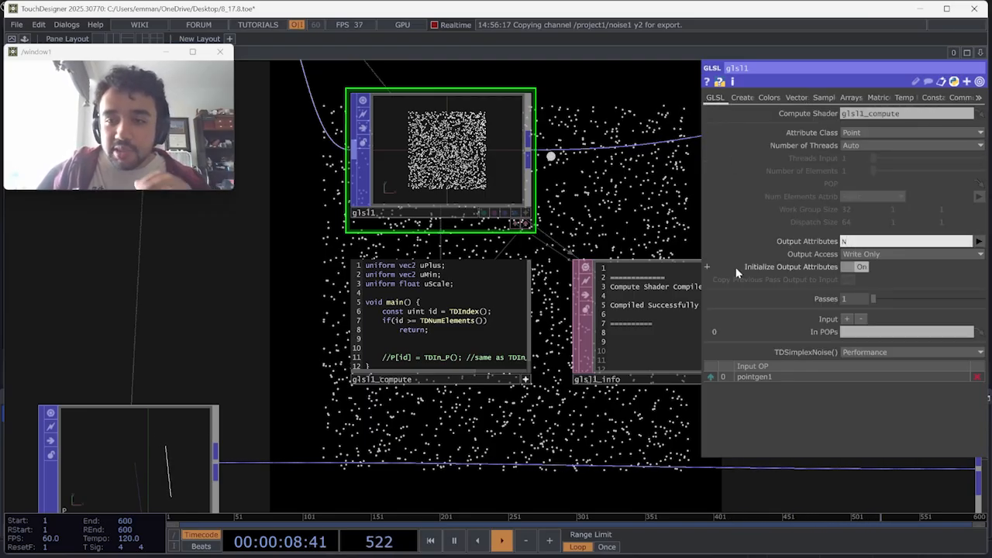
Add "vec2 pos = TDIn_P().xy;" inside main(), separated from the return statement by a blank line.
scroll(555, 263, "up", 5)
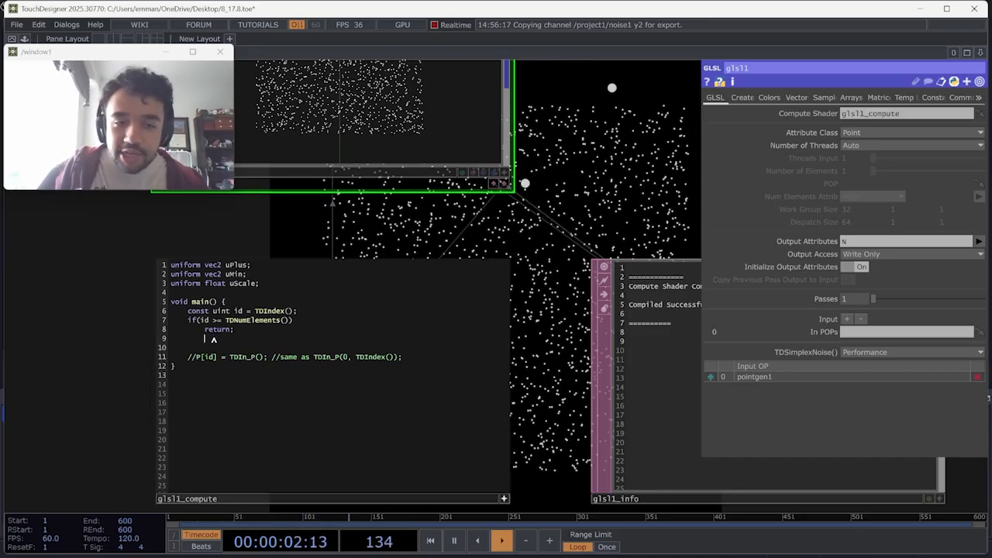
type("vec2 pos =")
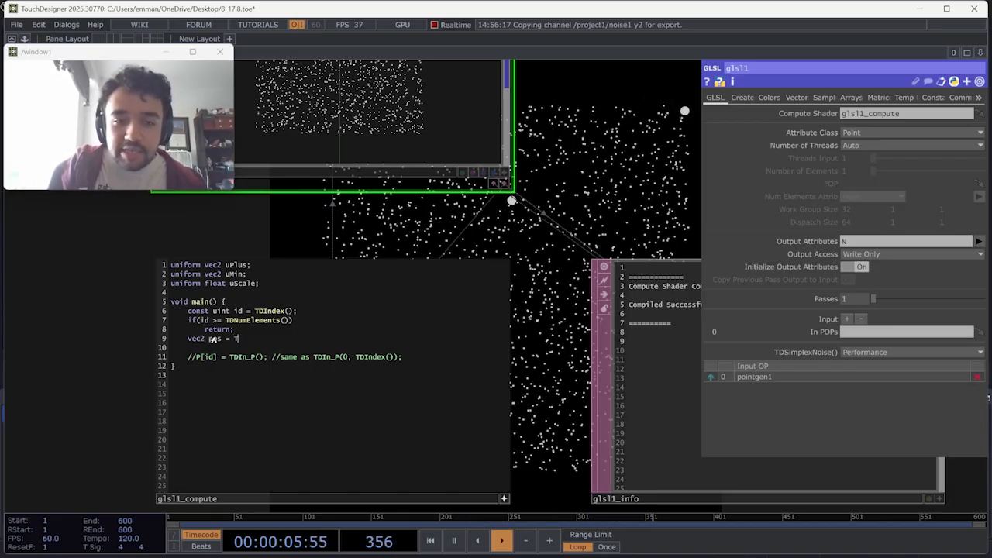
type("TDIn_P().xy;")
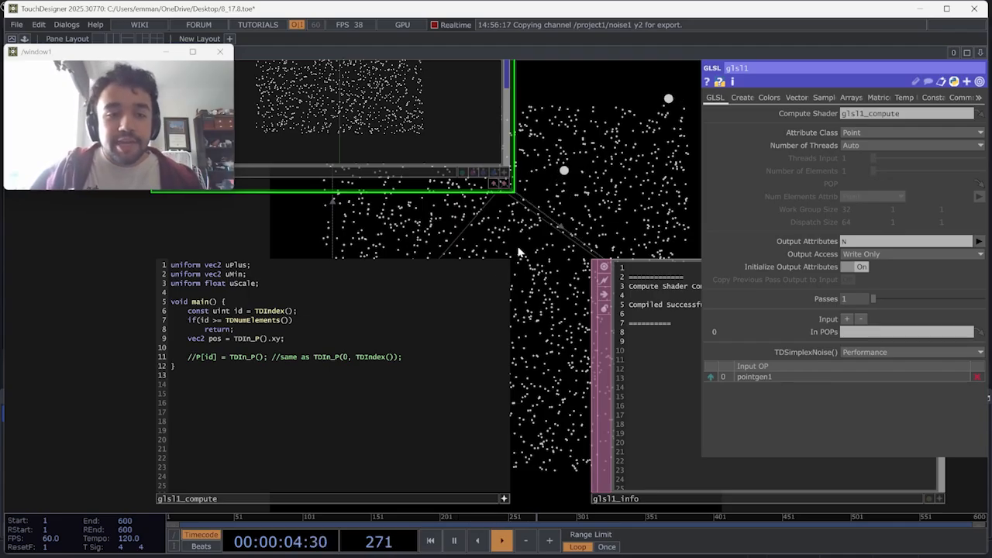
left_click(275, 330)
key("Return")
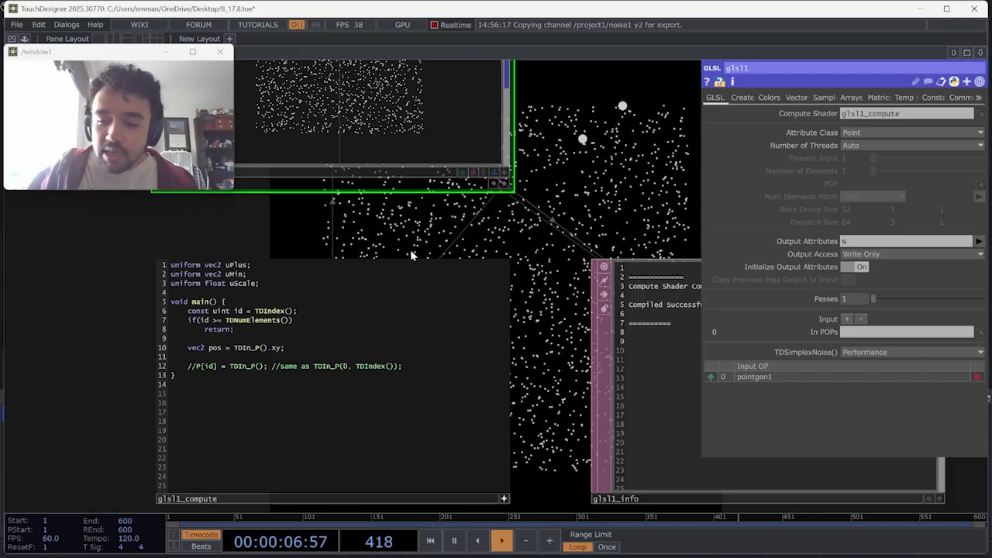
Display the N point attribute as vectors in the glsl1 viewer and inspect them from another angle.
left_click_drag(354, 120, 388, 212)
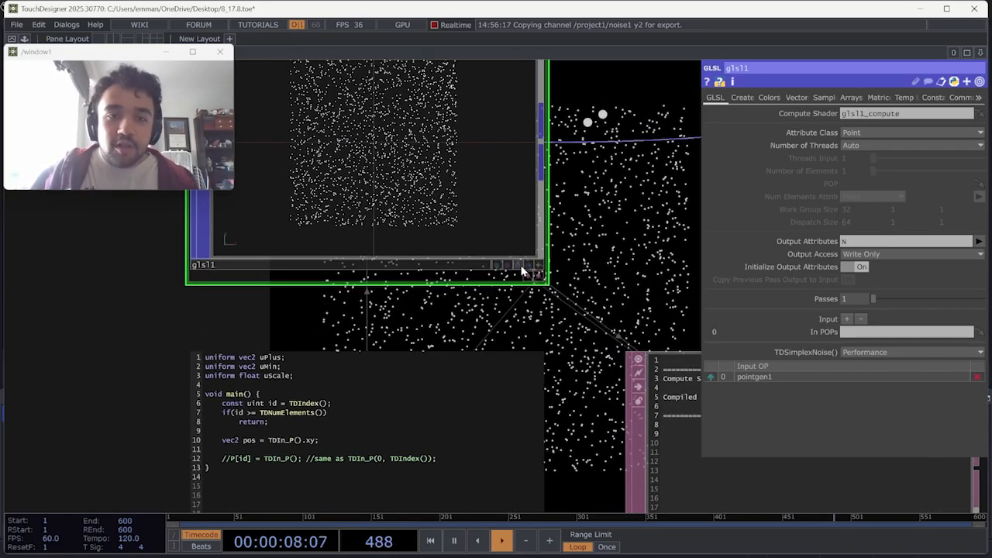
right_click(407, 179)
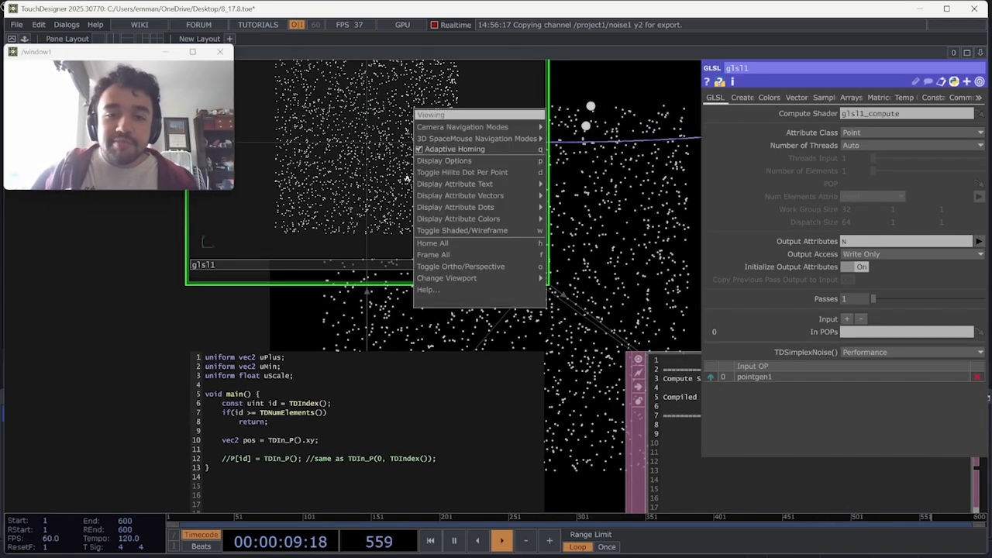
mouse_move(453, 197)
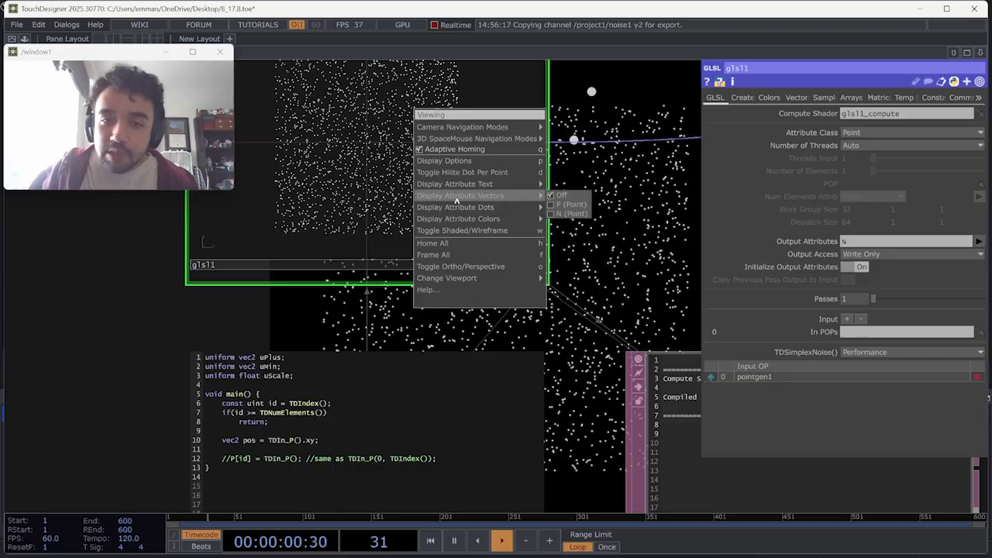
left_click(561, 213)
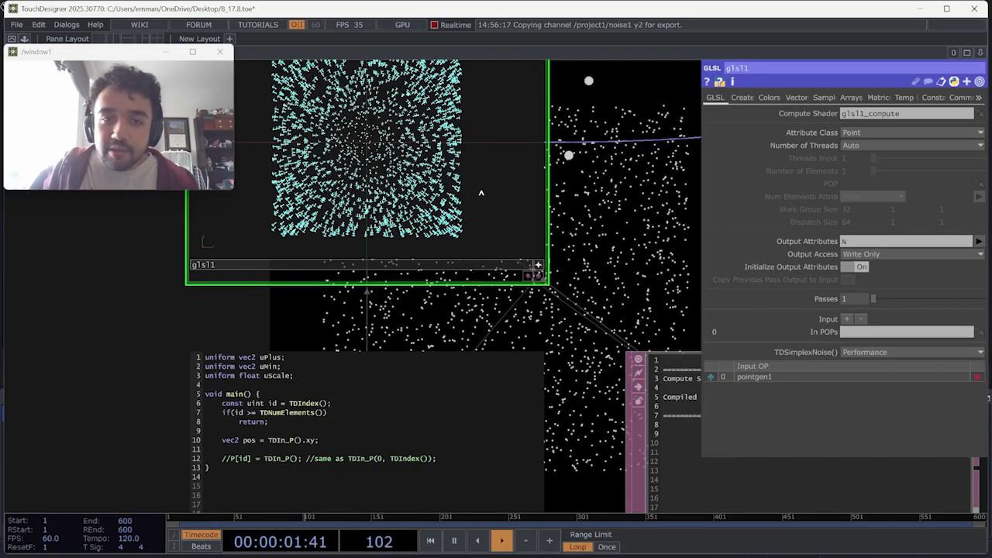
mouse_move(481, 193)
left_mouse_down()
mouse_move(485, 182)
mouse_move(460, 194)
mouse_move(428, 177)
mouse_move(471, 183)
left_mouse_up()
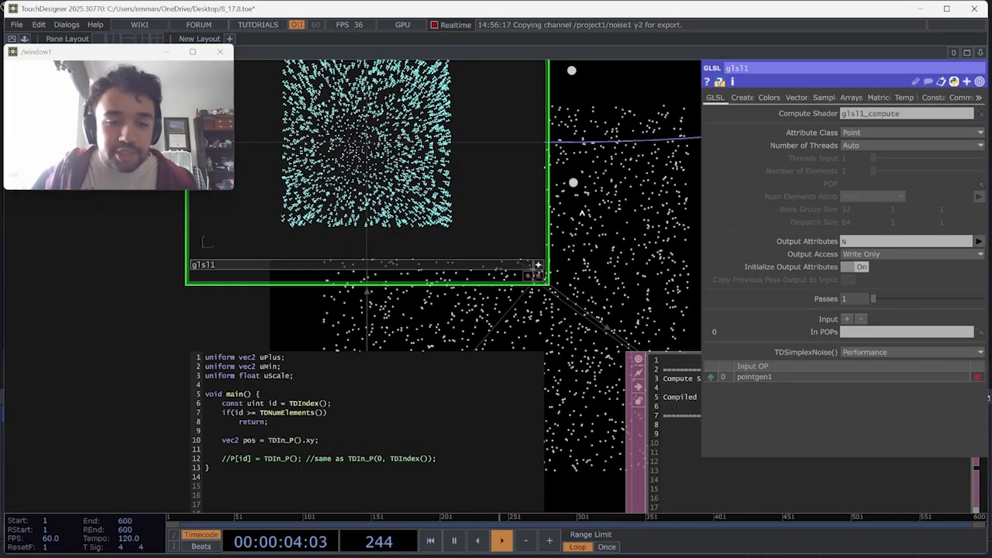
Add "vec2 delta1 = uPlus-pos;" to the compute shader, two blank lines below the pos declaration.
left_click_drag(631, 261, 626, 194)
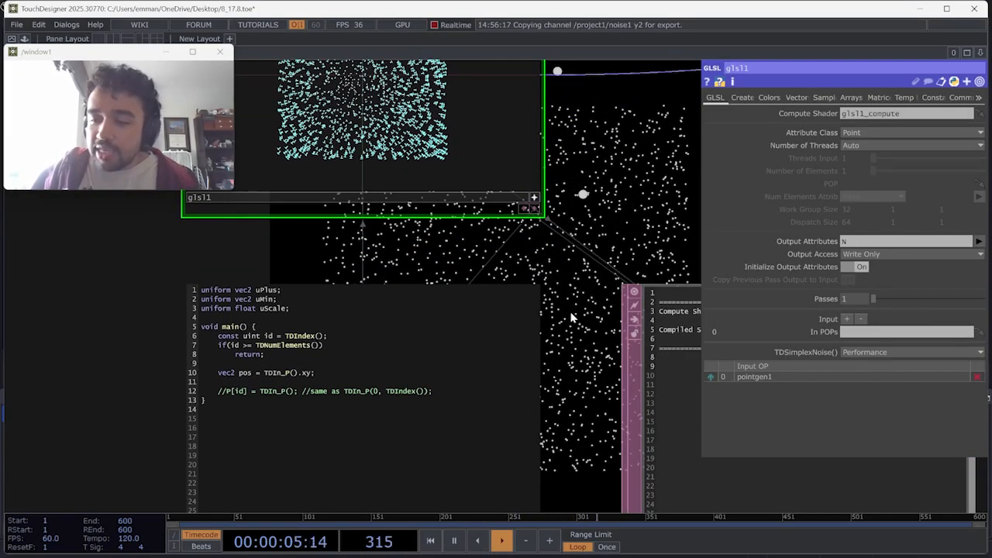
left_click(267, 380)
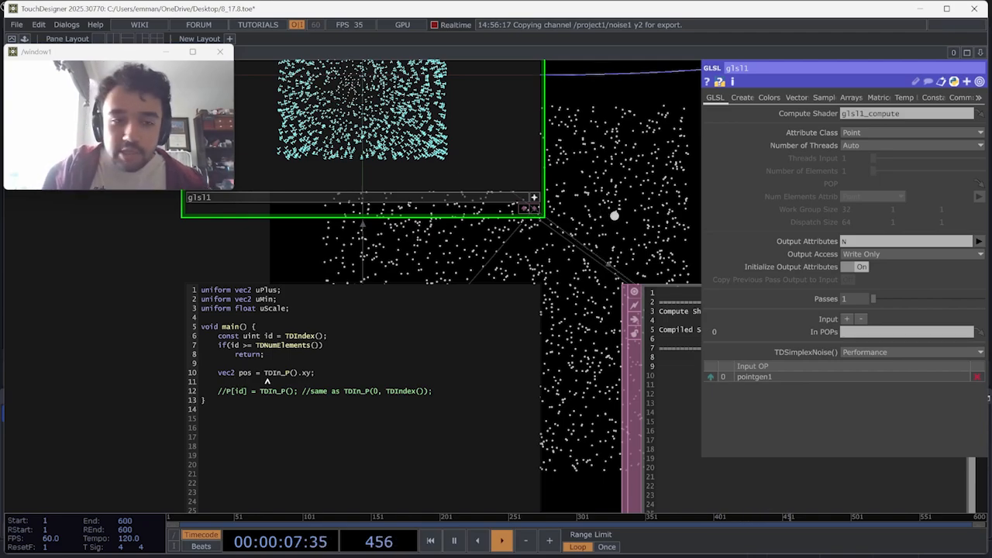
key("Return")
key("Return")
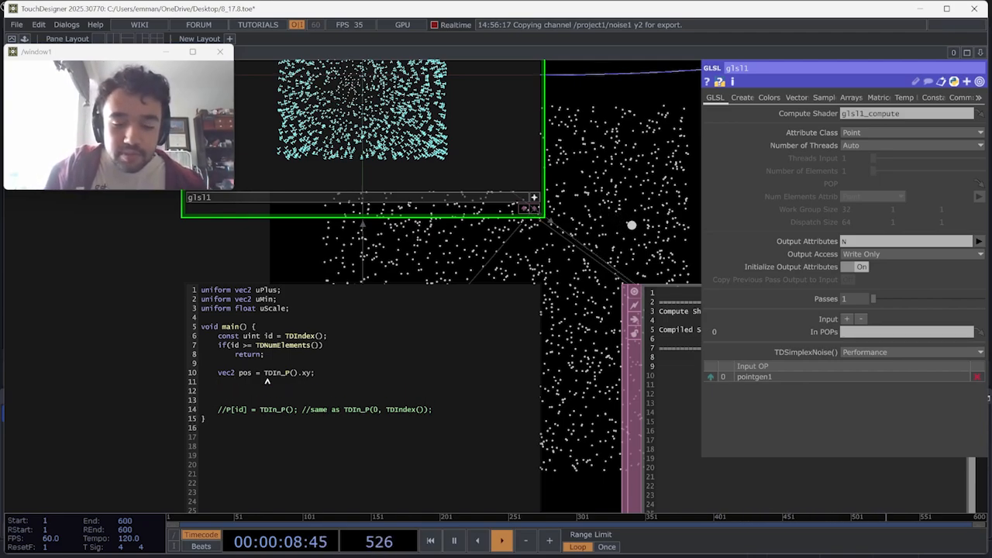
type("vec2 delta1 = uPlus-pos;")
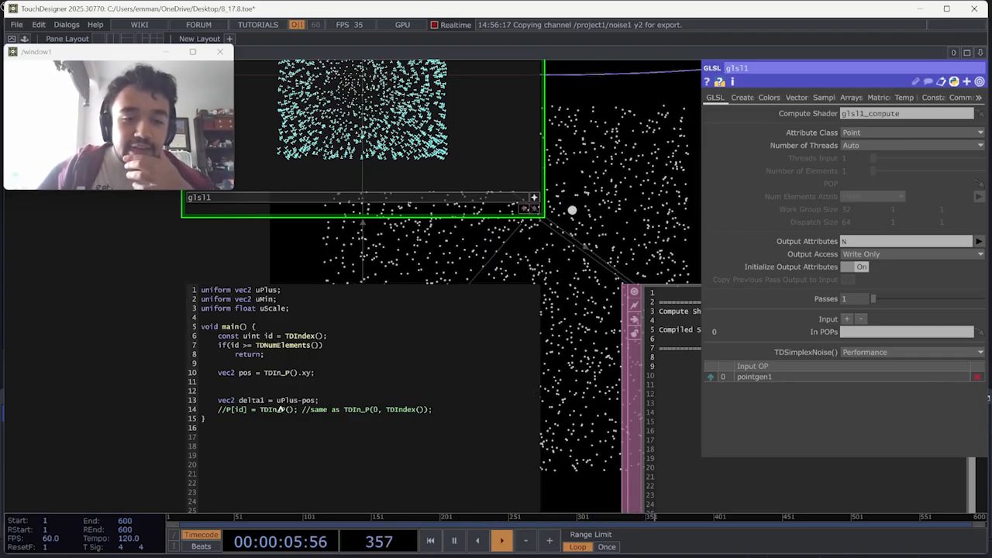
Add "vec2 delta2 = uMin -pos;" directly below the delta1 line, followed by blank lines before the commented-out P assignment.
left_click_drag(143, 371, 149, 310)
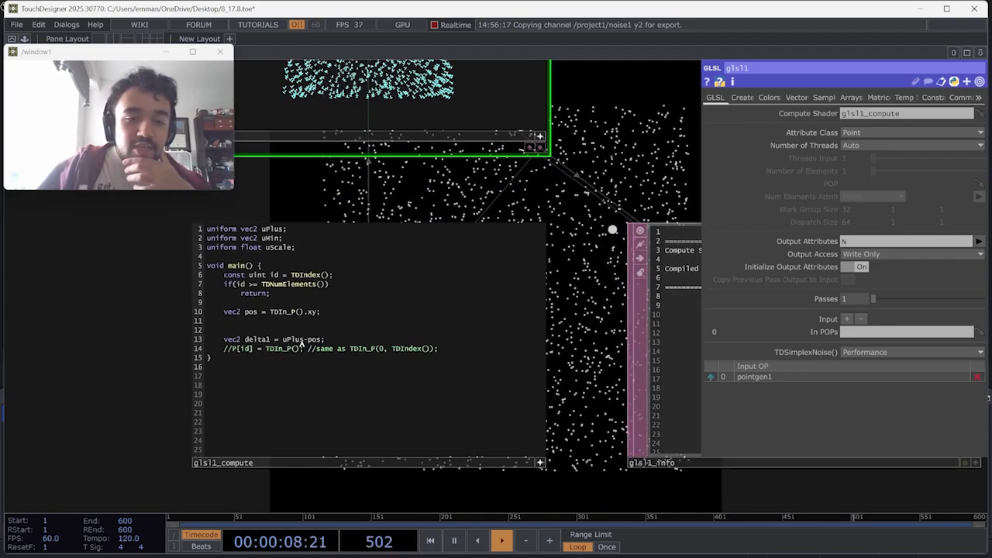
left_click(329, 342)
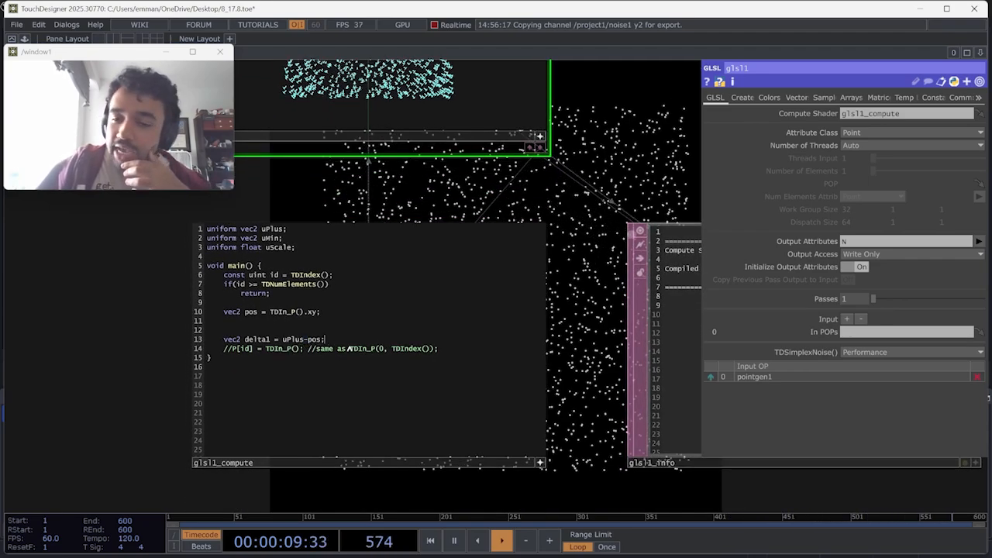
key("Return")
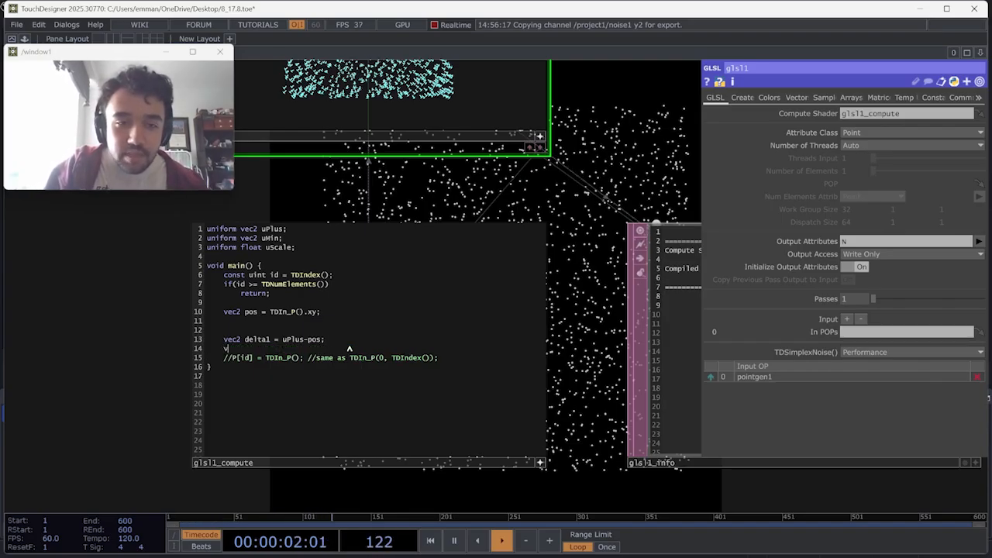
type("vec")
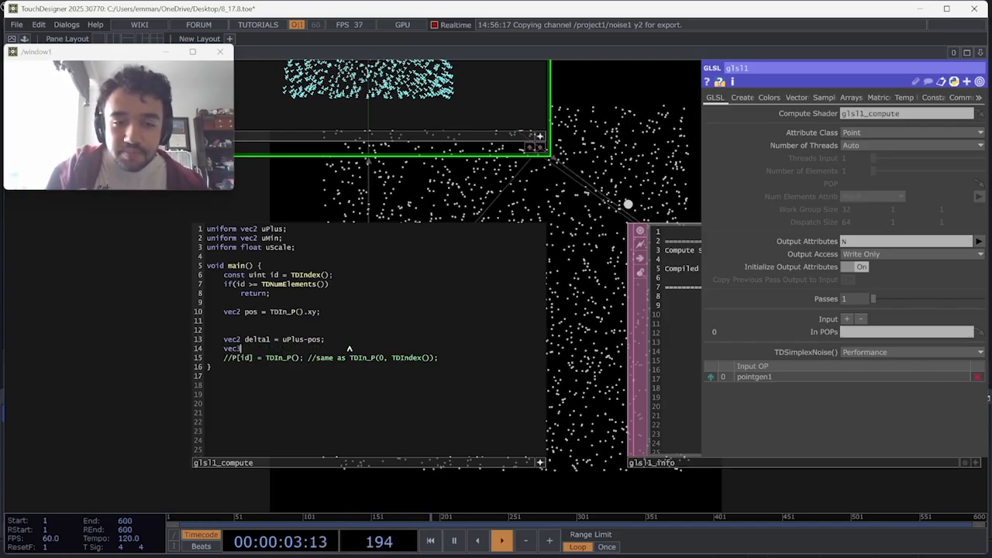
type("3 delta2 =")
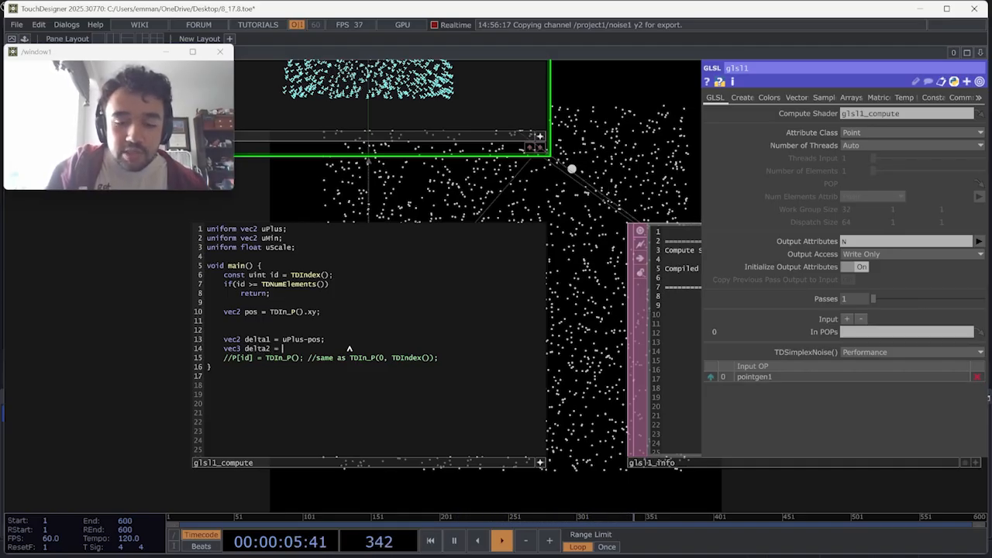
type(" uMi")
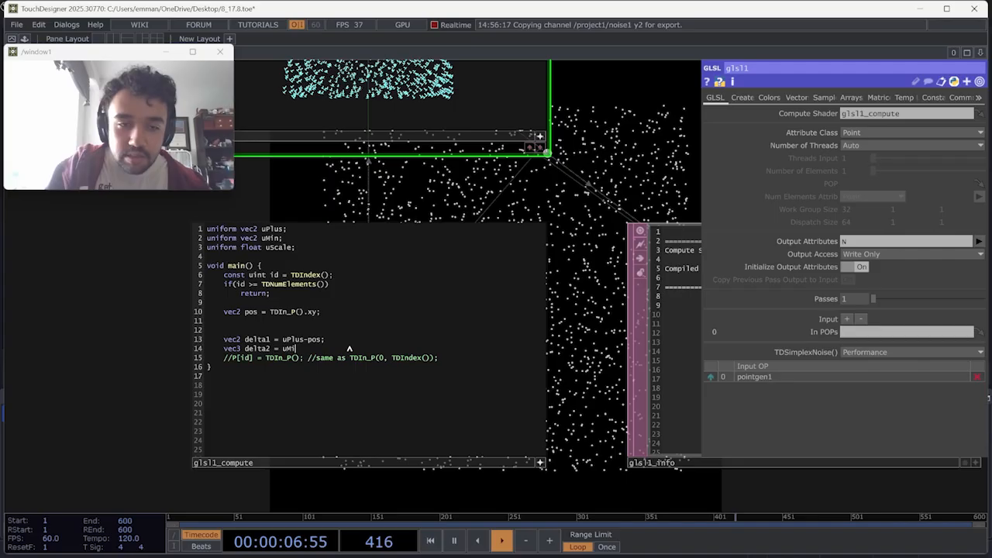
type("n")
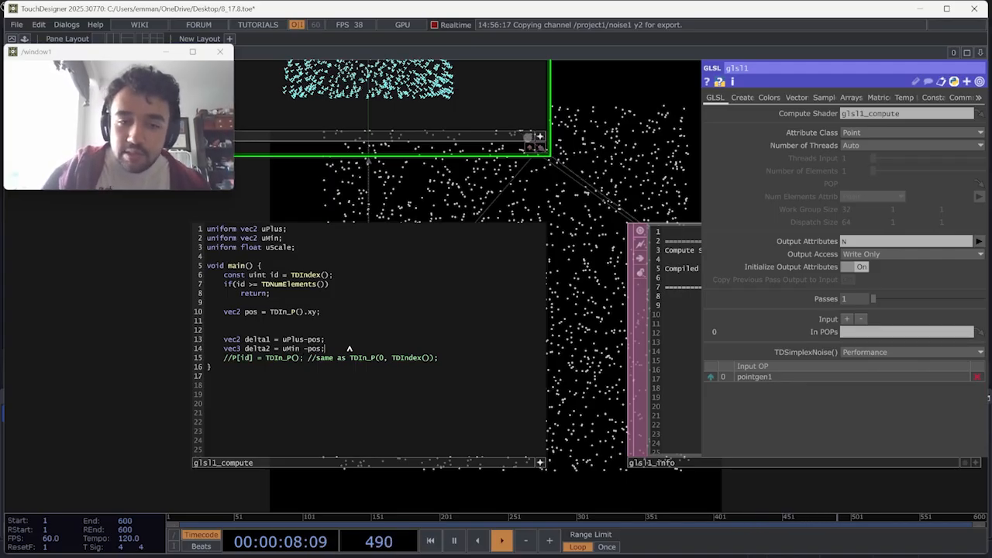
type(" -pos;")
key("Return")
key("Return")
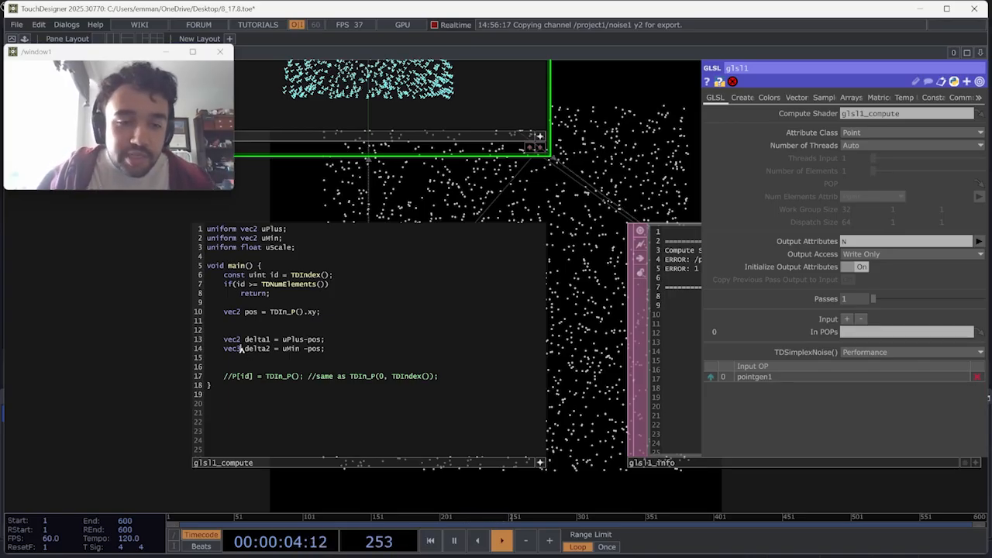
key("BackSpace")
type("2")
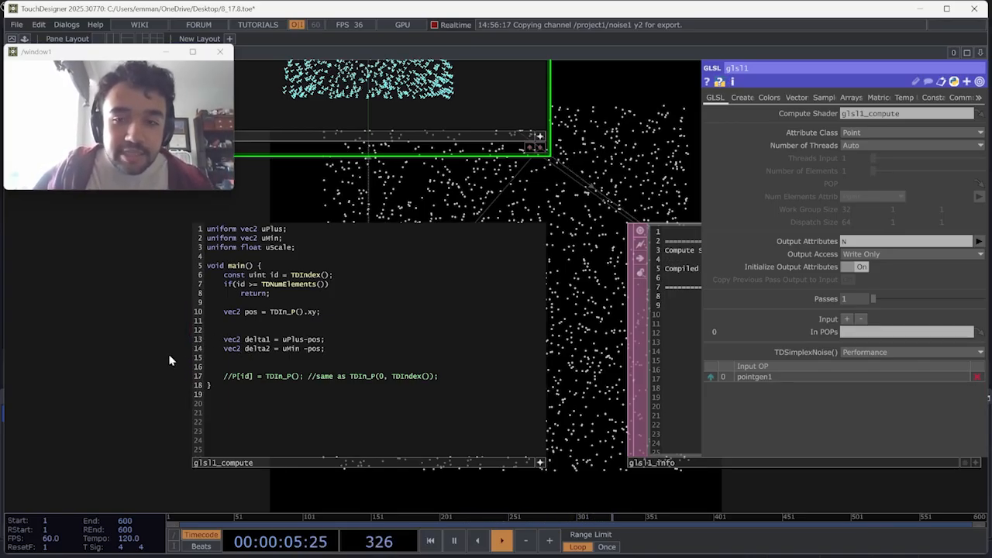
Examine the N attribute vectors in the glsl1 viewer from several angles.
left_click_drag(581, 229, 569, 282)
left_click_drag(402, 140, 434, 153)
right_click(410, 79)
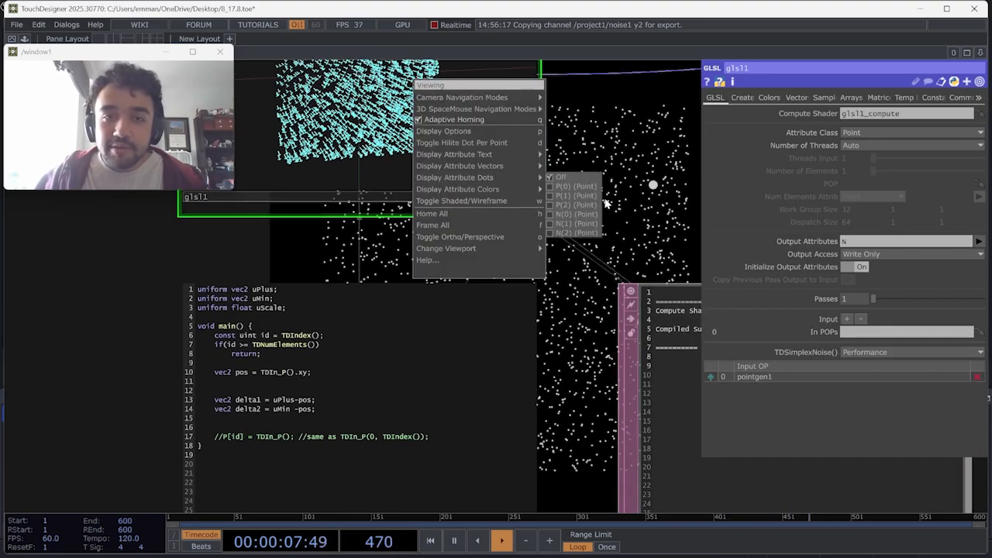
left_click(673, 188)
left_click_drag(597, 193, 600, 290)
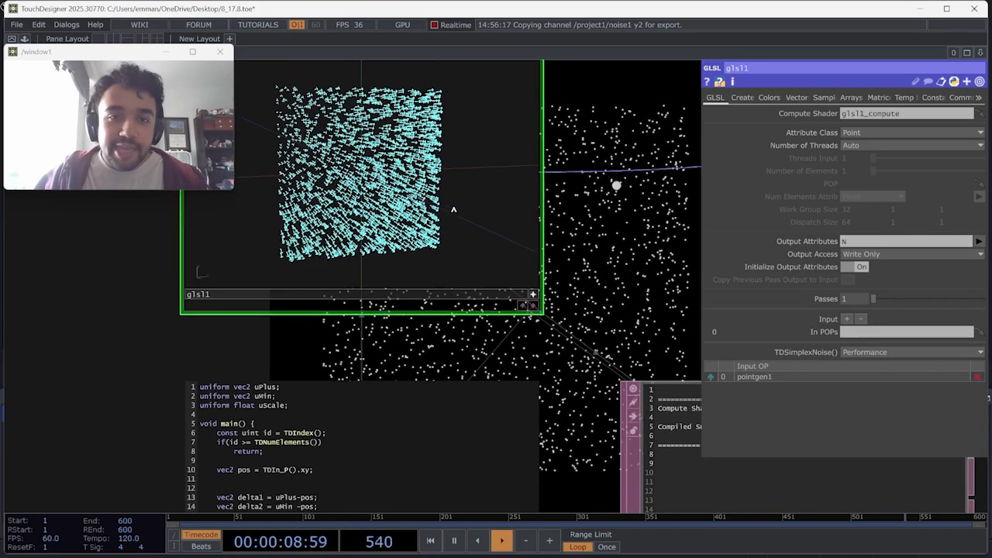
mouse_move(453, 209)
left_mouse_down()
mouse_move(447, 226)
mouse_move(451, 206)
left_mouse_up()
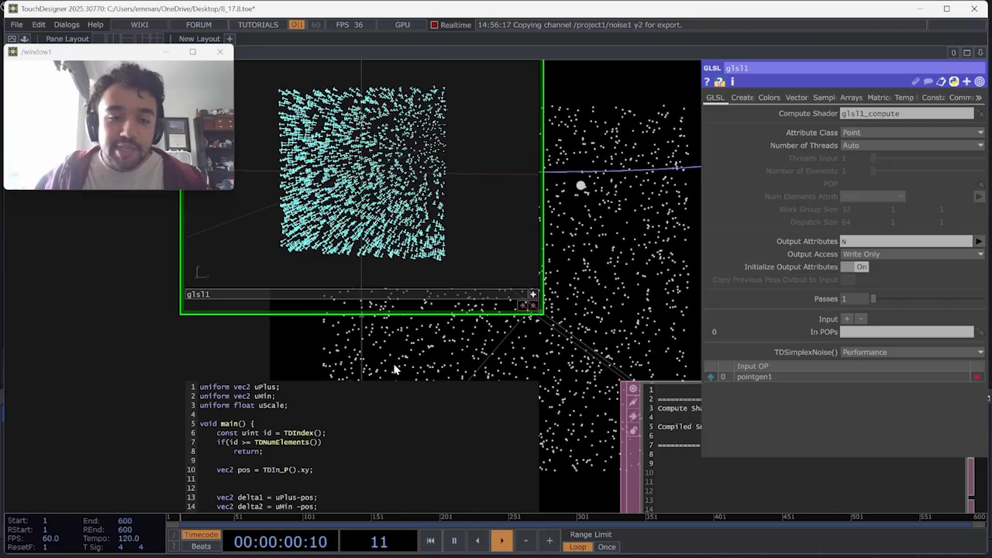
left_click_drag(394, 370, 399, 338)
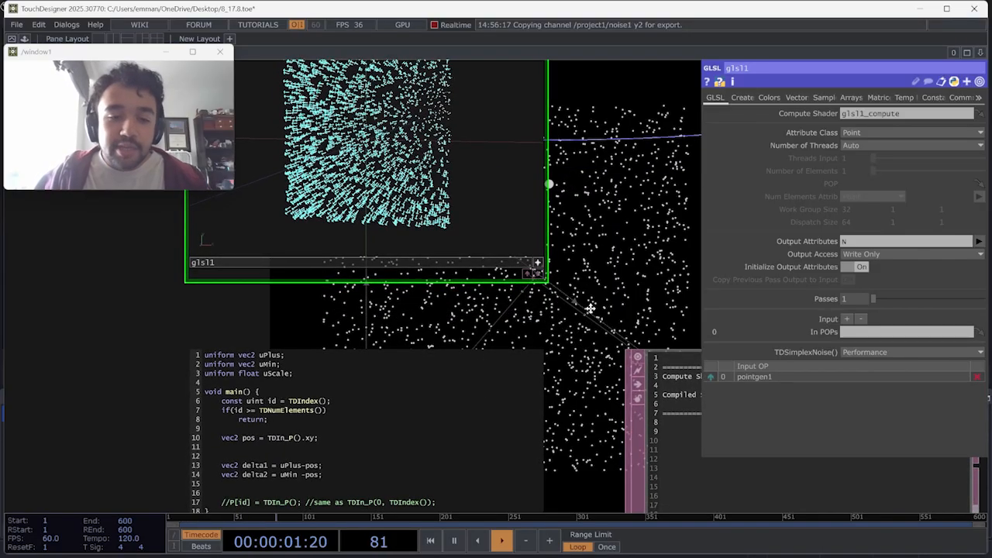
left_click_drag(589, 309, 587, 200)
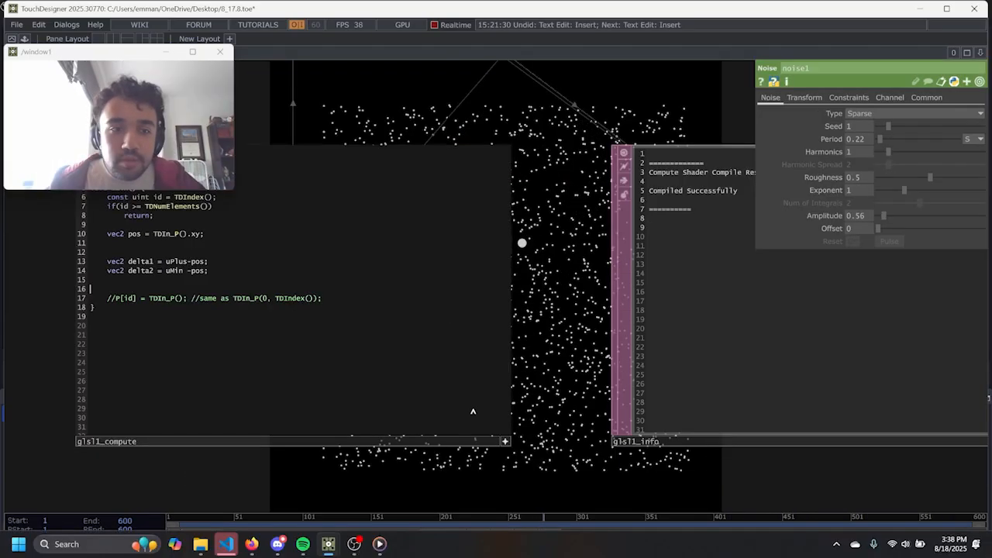
Add "float d1 = dot(delta1,delta1)" on line 16, below the delta2 declaration.
left_click(171, 296)
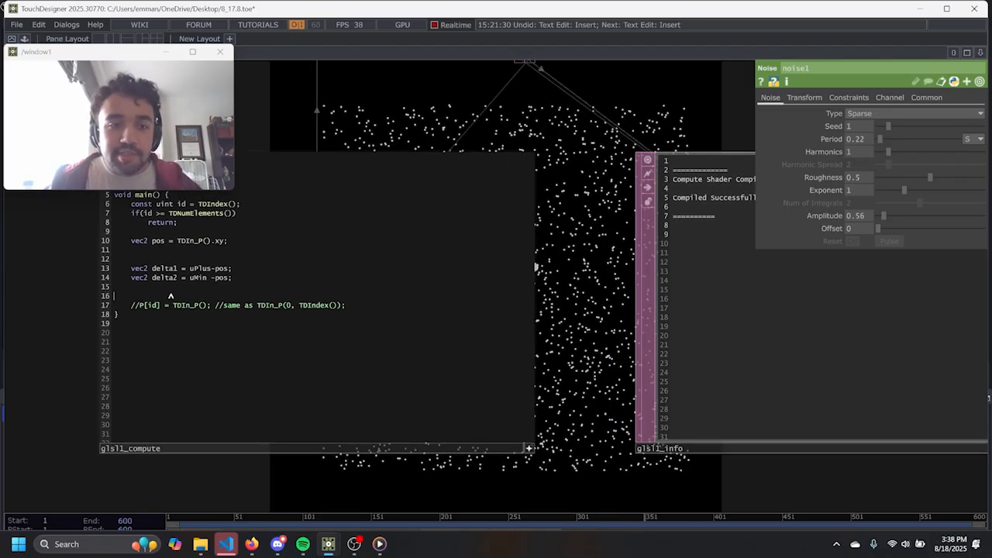
key("Tab")
type("f")
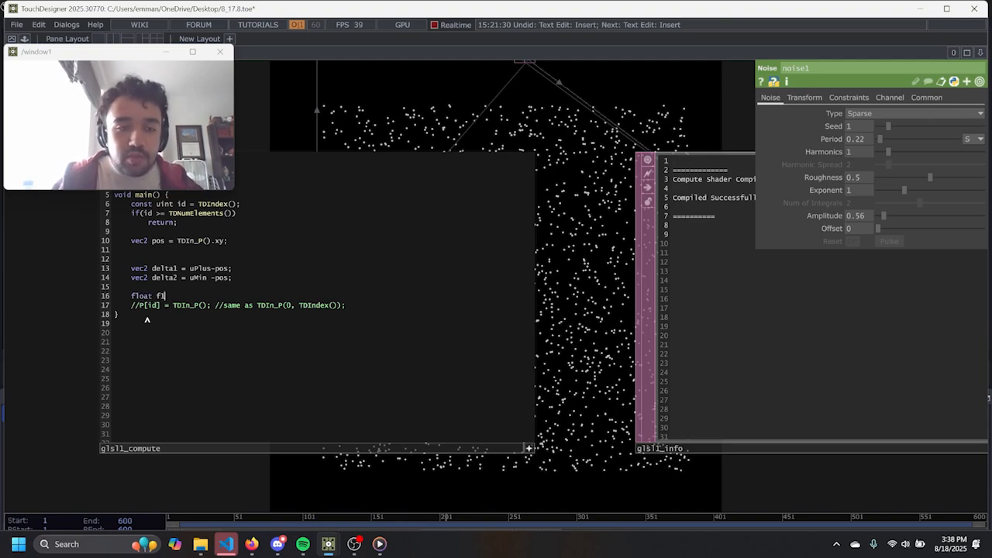
key("BackSpace")
key("BackSpace")
type("d1")
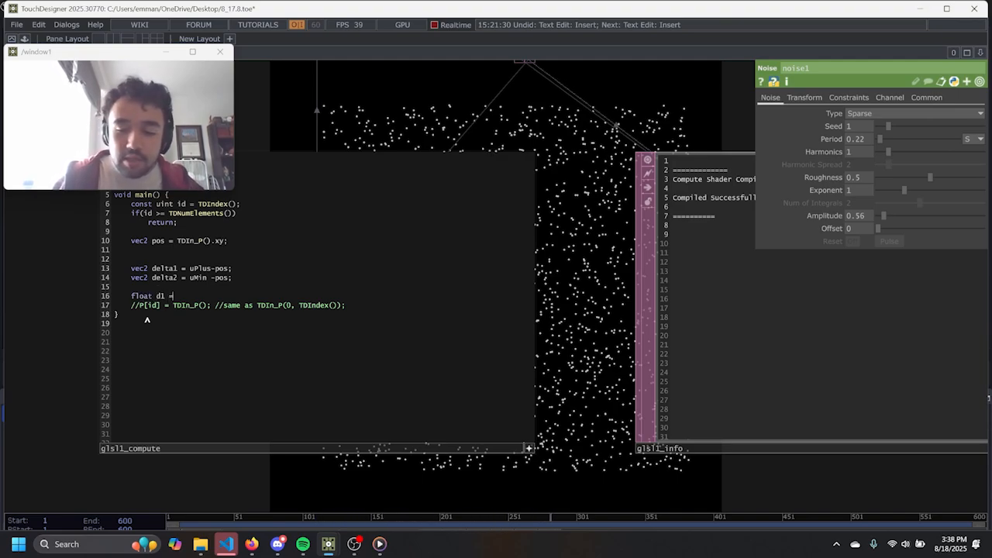
type(" = dot(")
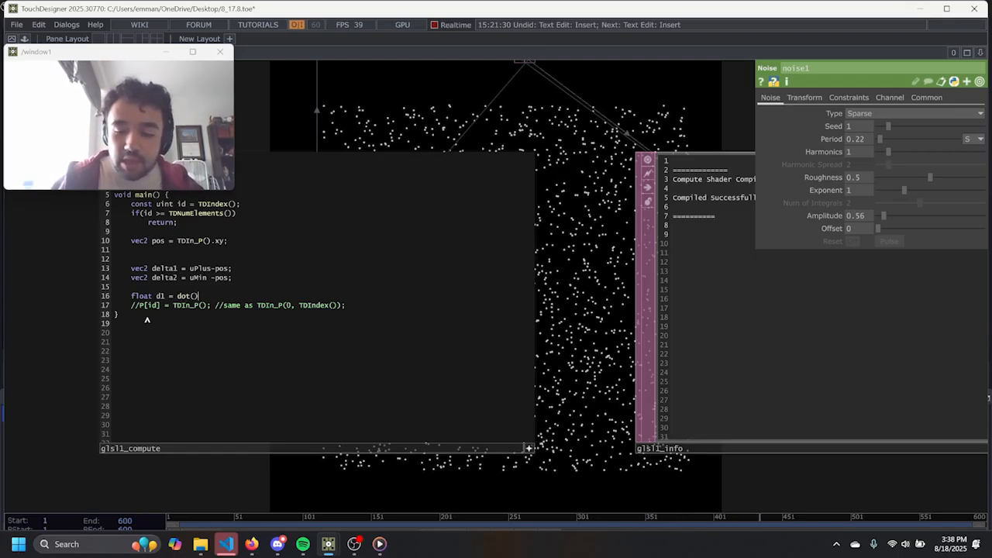
type("de")
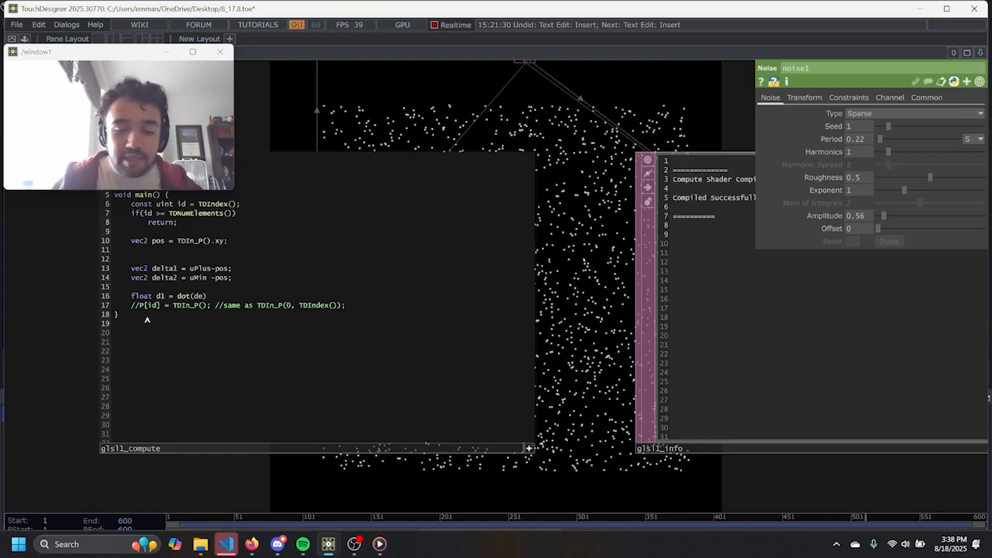
type("lta1,1")
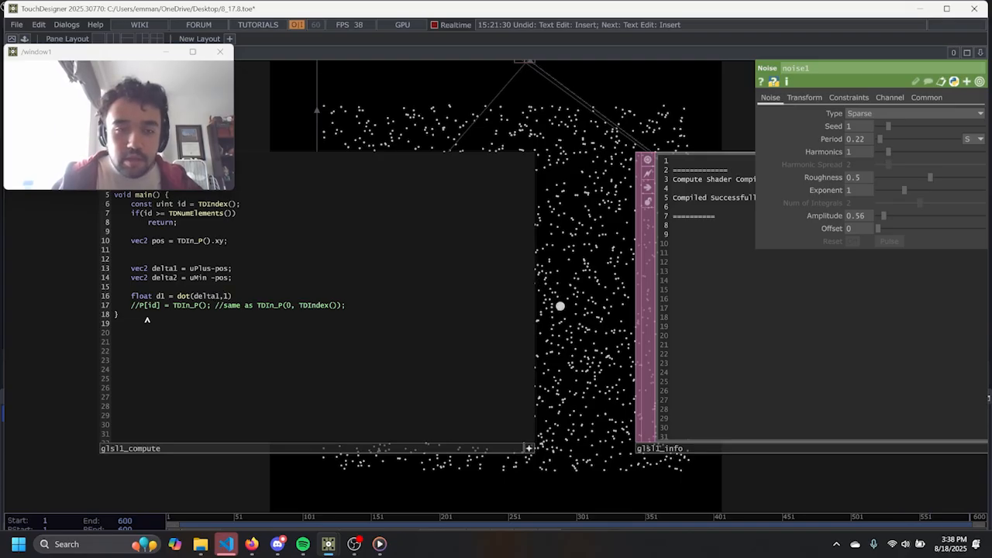
key("BackSpace")
type("de")
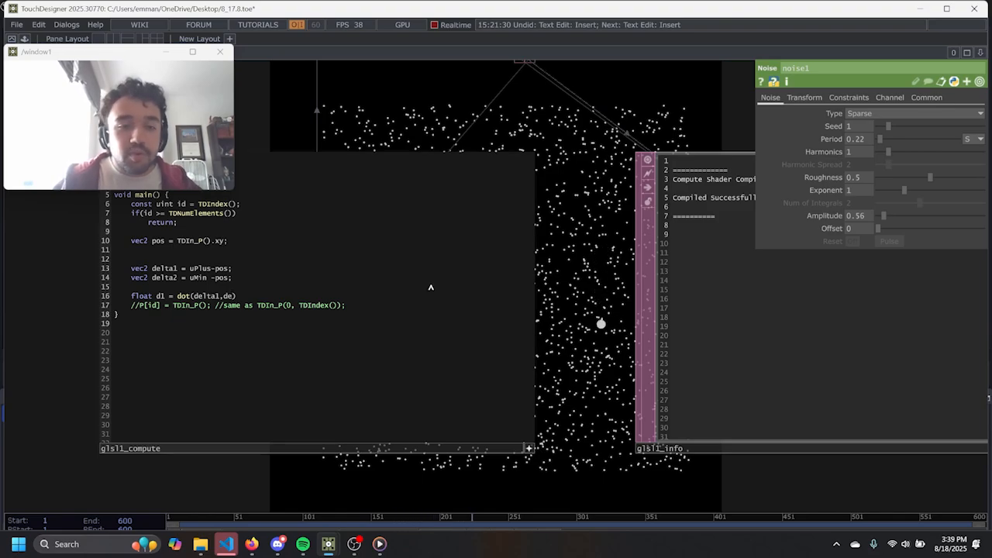
type("lta")
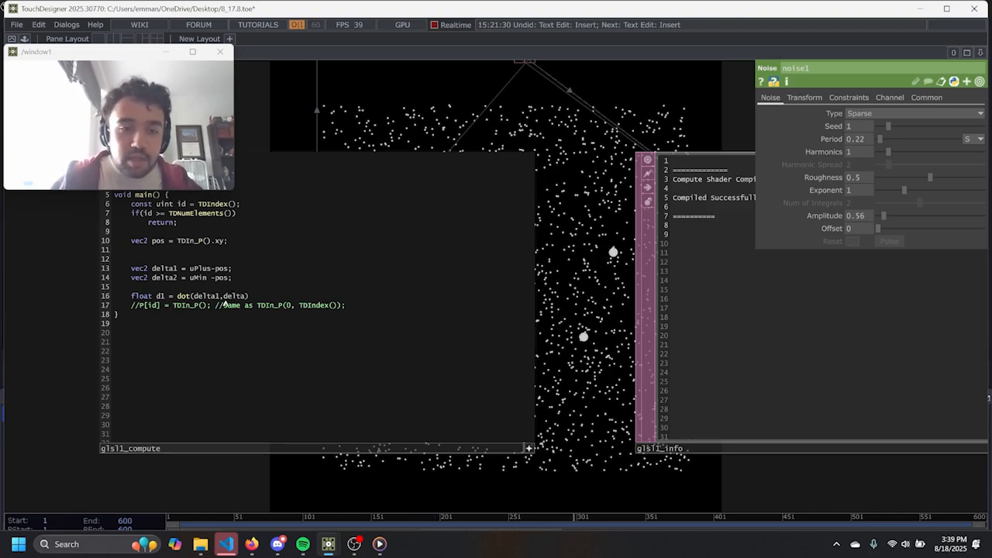
type("1)")
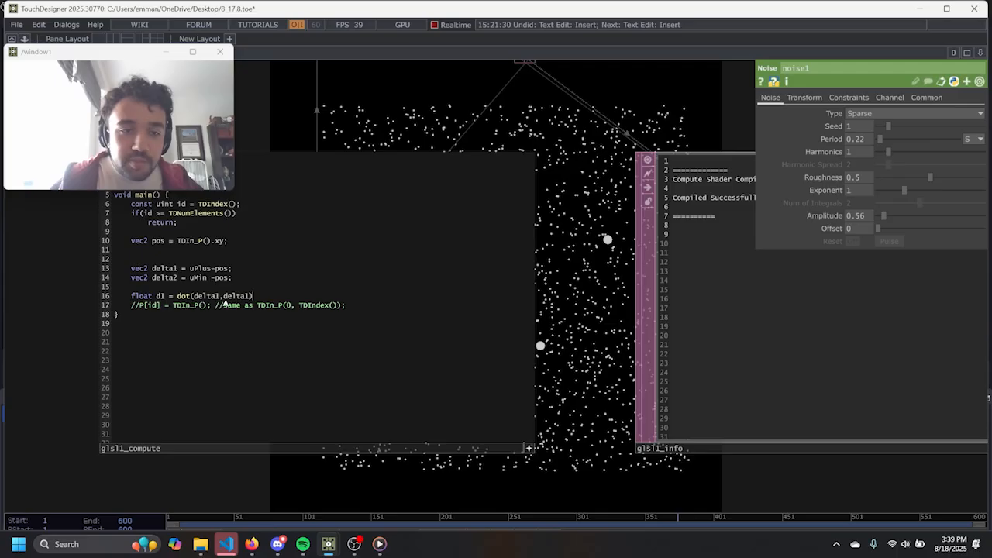
Wrap the dot product in the d1 declaration in a max() call, adding a comma for its second argument.
type(",")
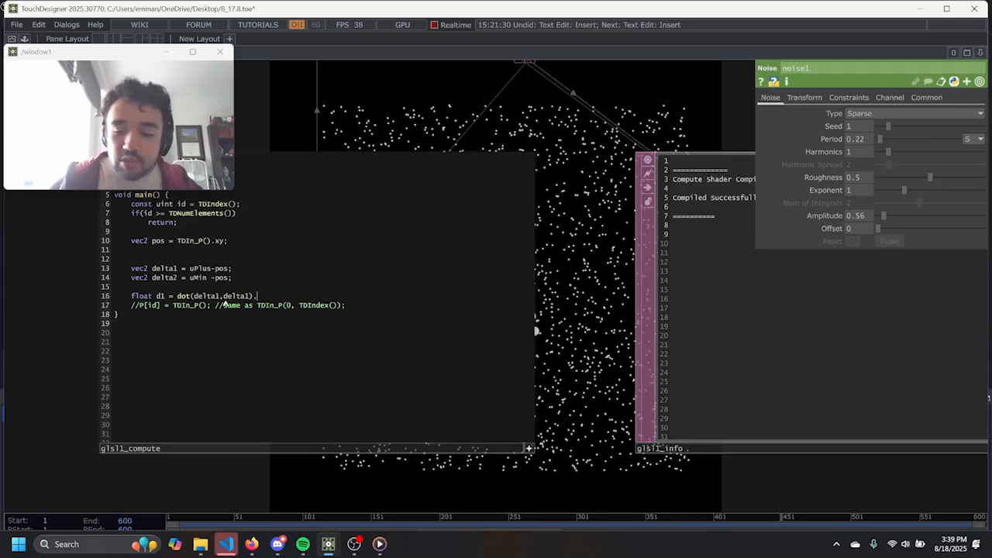
type(")")
key("Left")
key("Left")
key("Left")
key("Left")
key("Left")
key("Left")
key("Left")
key("Left")
key("Left")
key("Left")
key("Left")
key("Left")
key("Left")
key("Left")
key("Left")
key("Left")
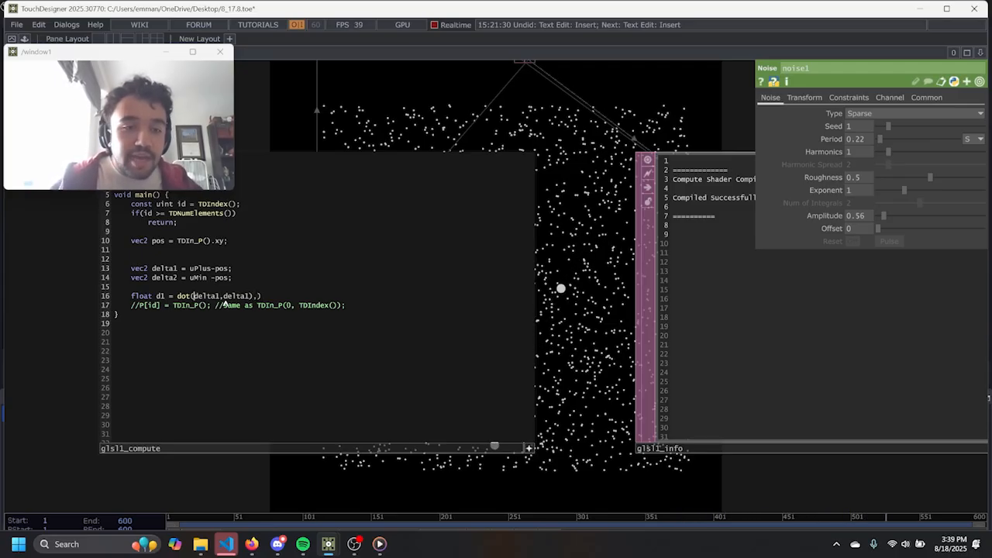
key("Left")
key("Left")
key("Left")
key("Left")
type("ma")
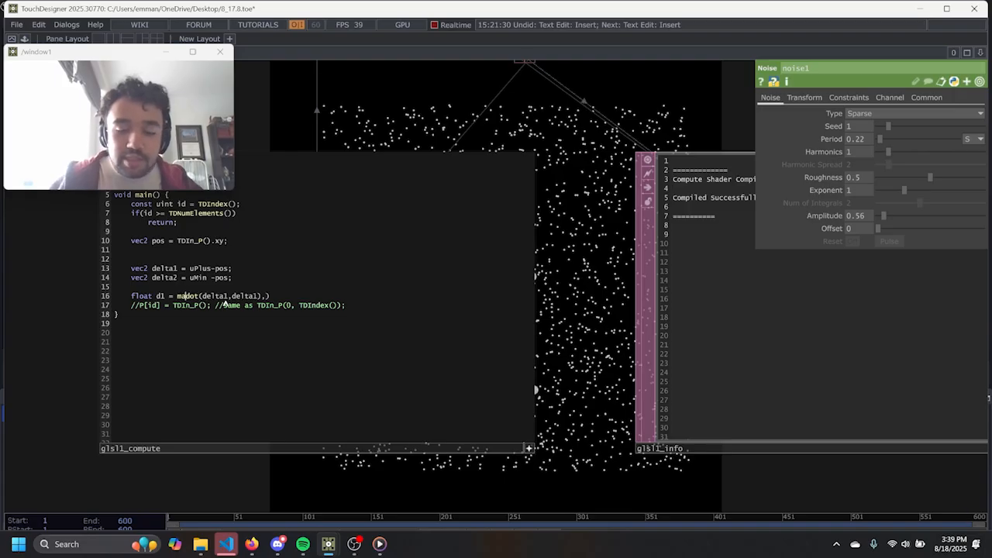
type("x(")
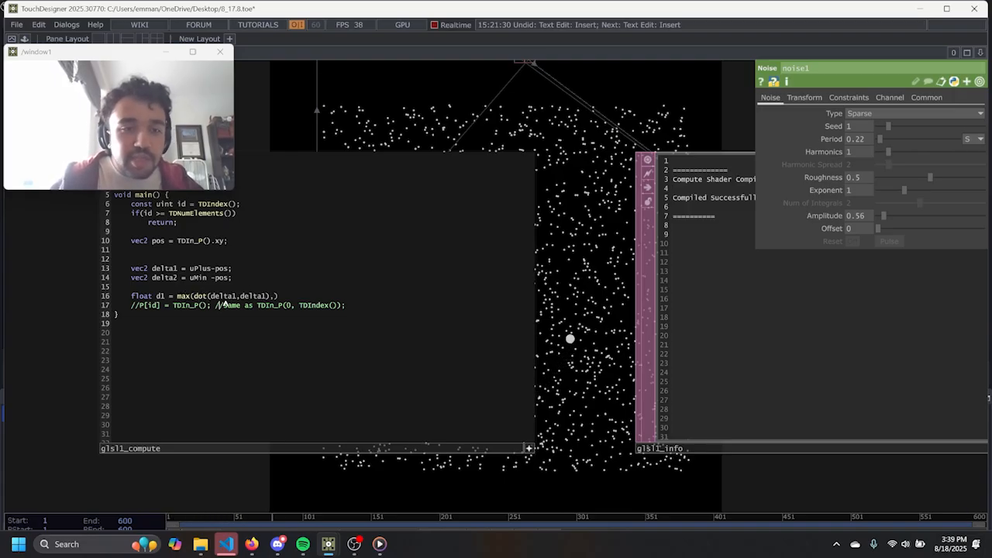
Enter 1e-6 as the second argument of max() in the d1 declaration and end the line with a semicolon.
key("Up")
key("Right")
key("Right")
key("Right")
key("Right")
key("Right")
key("Right")
key("Right")
key("Right")
key("Right")
key("Right")
key("Right")
key("Right")
key("Right")
key("Right")
key("Right")
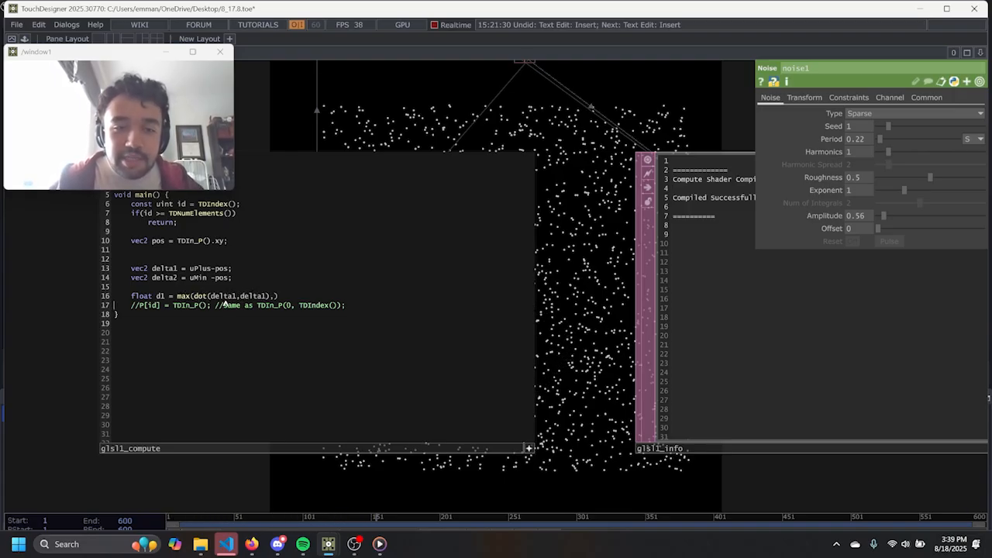
key("Left")
key("Left")
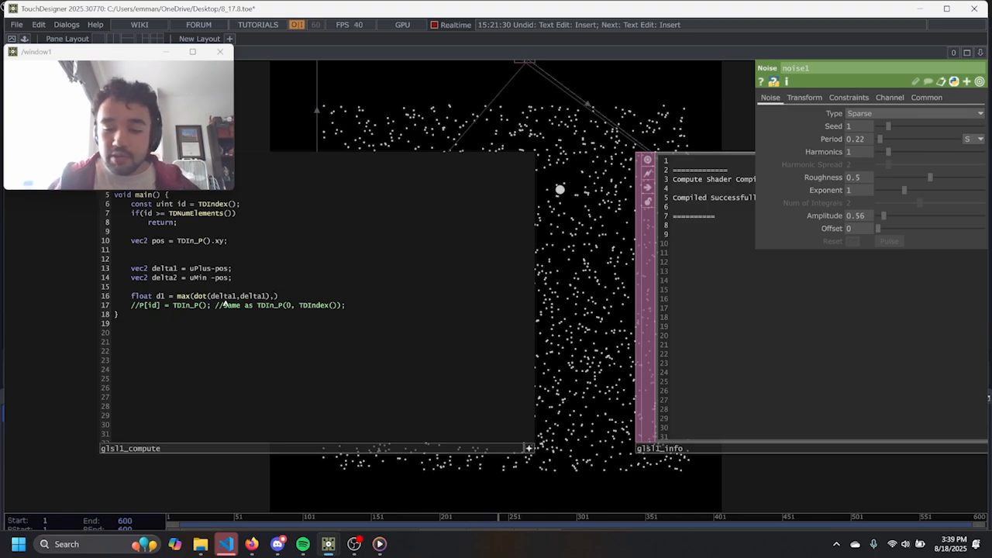
type("1")
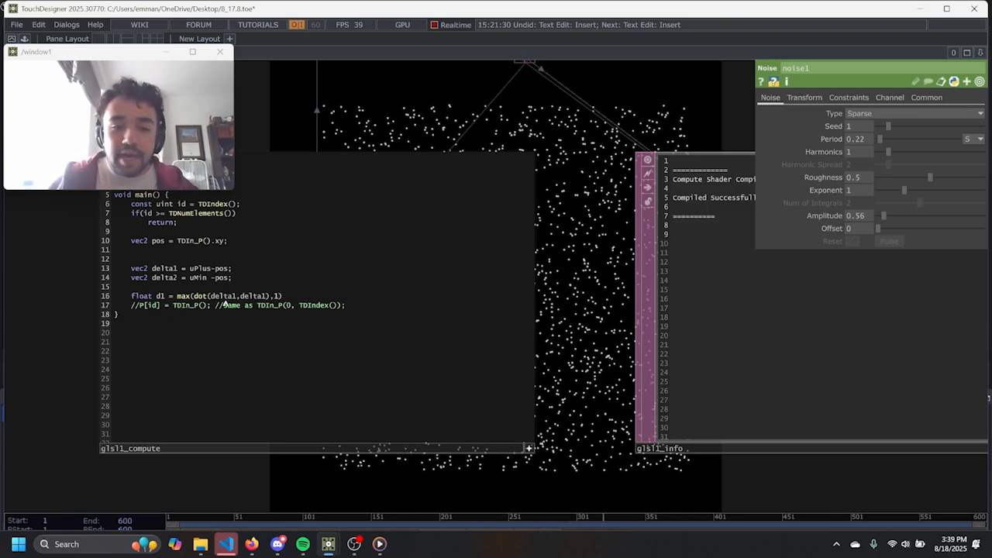
type("e-6")
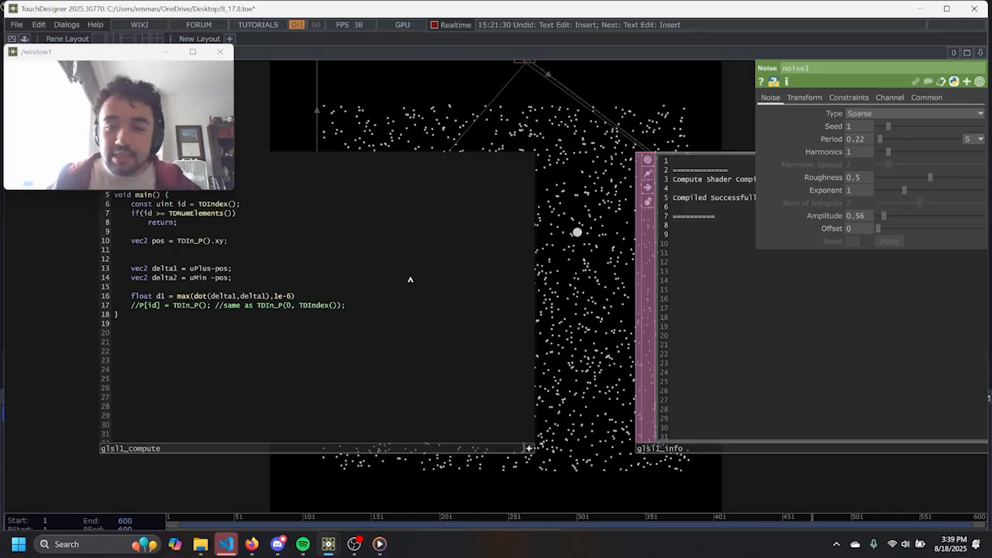
left_click(599, 286)
left_click_drag(574, 327, 595, 331)
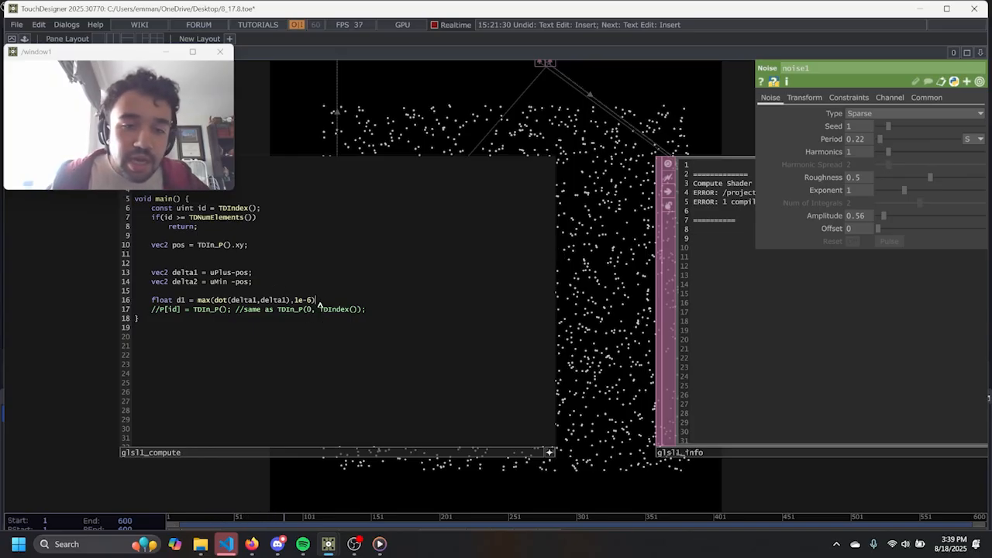
type(";")
Add "float d2 = max(dot(delta2,delta2),1e-6);" directly below the d1 line.
key("Return")
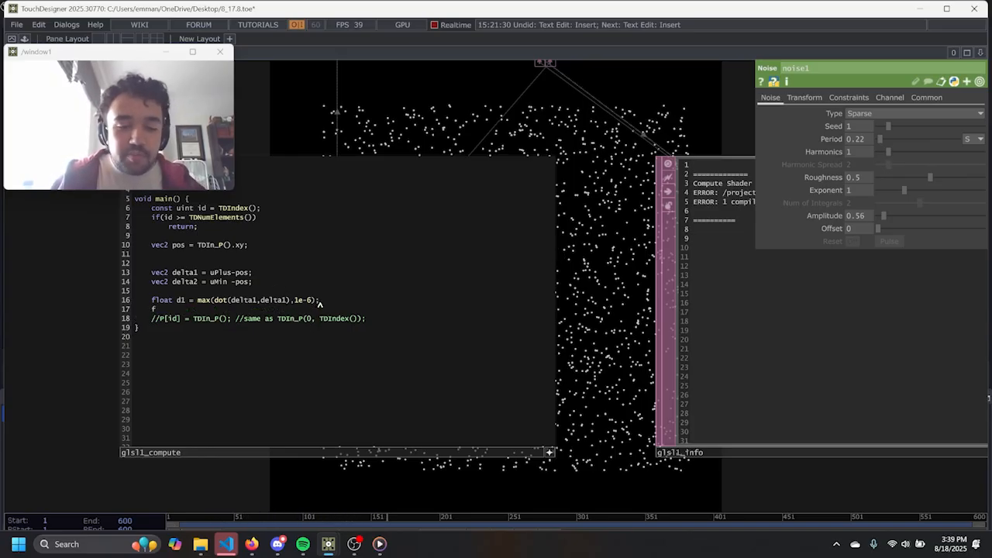
type("float")
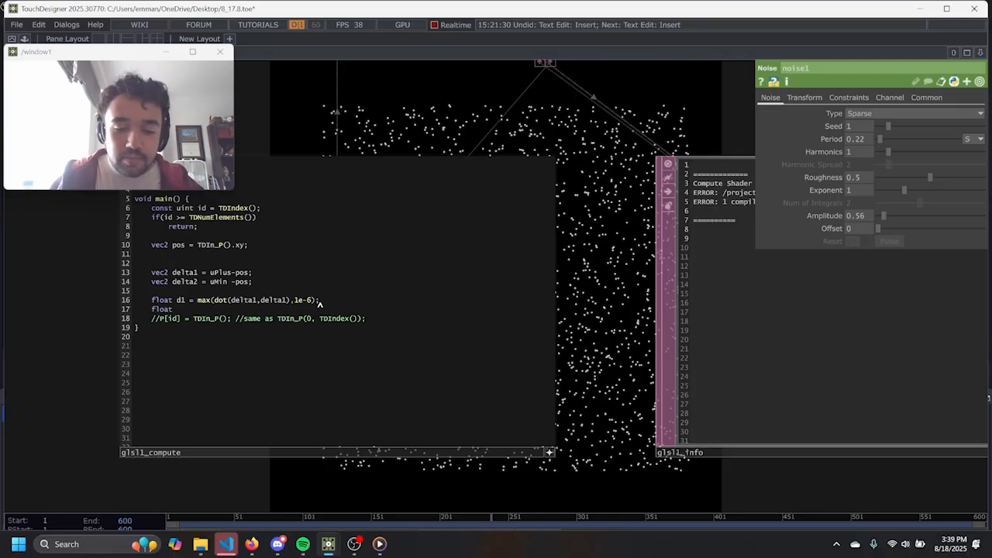
type(" d2 = ma")
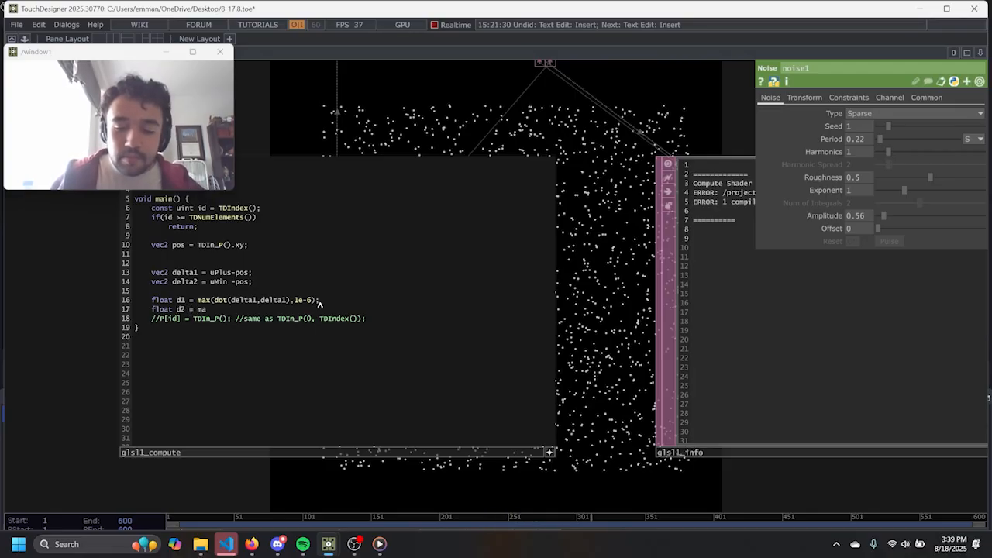
type("x(dot")
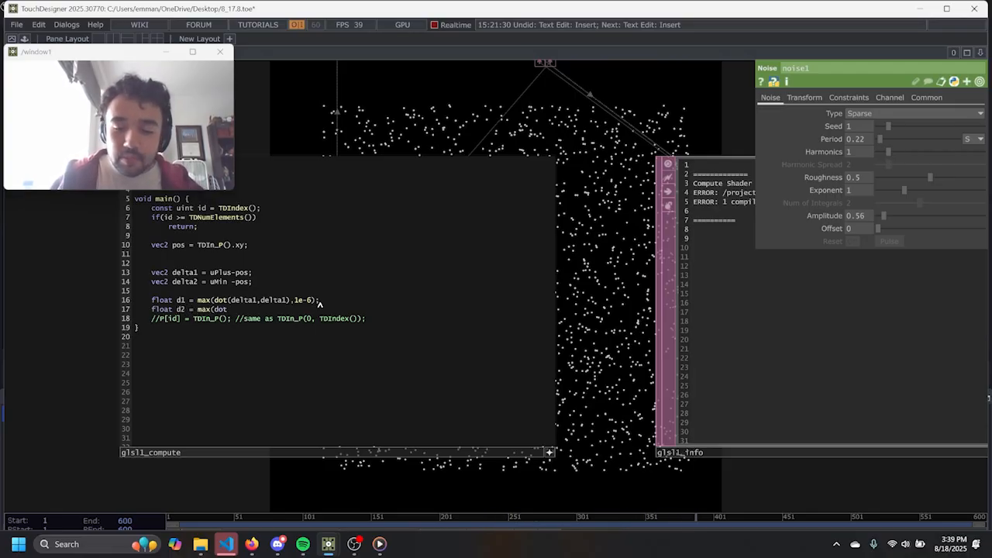
type("(delt")
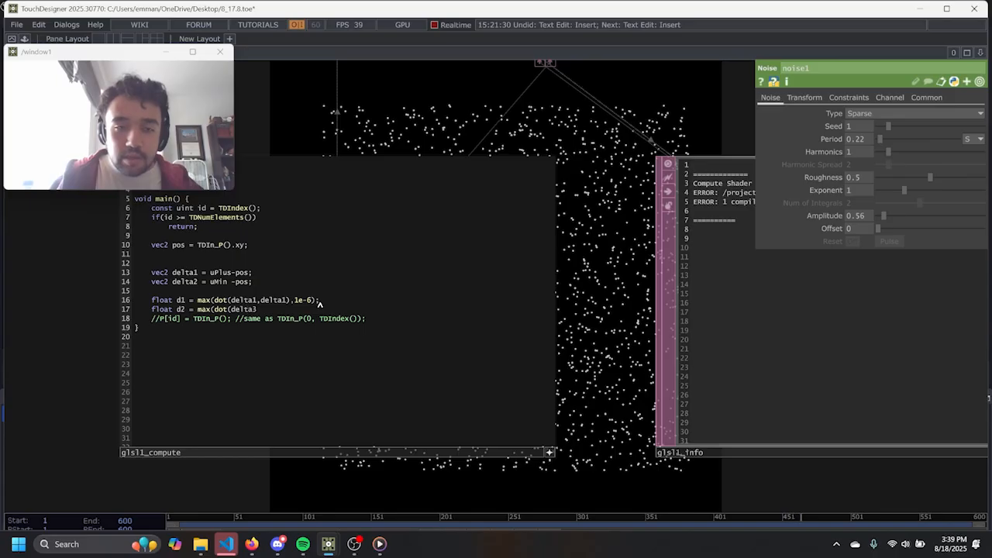
type("a2,delta")
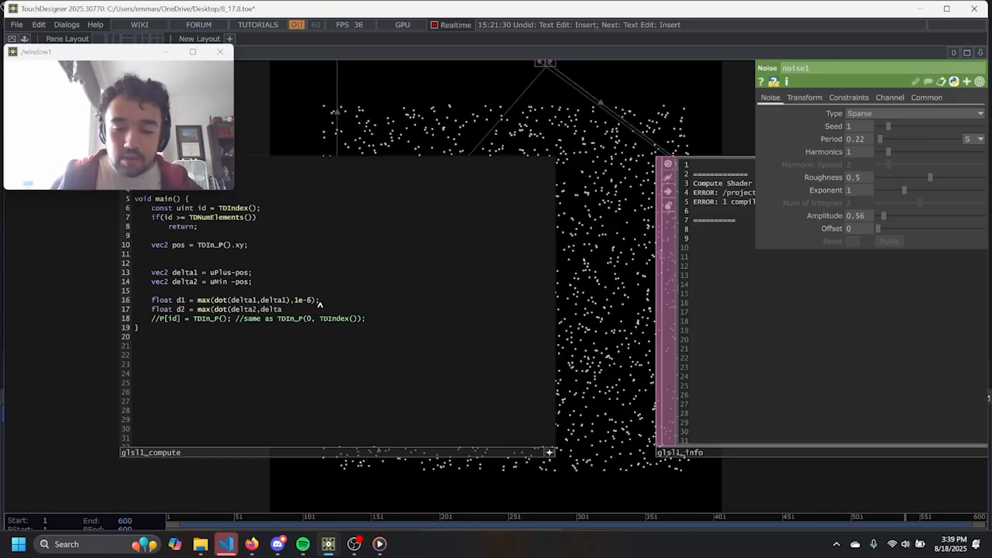
type("2))")
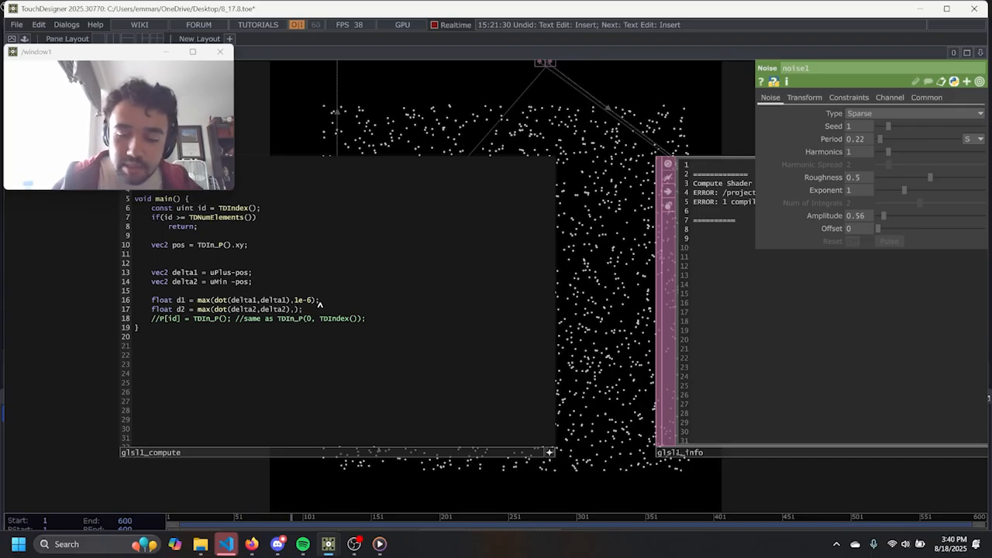
type(",1e-")
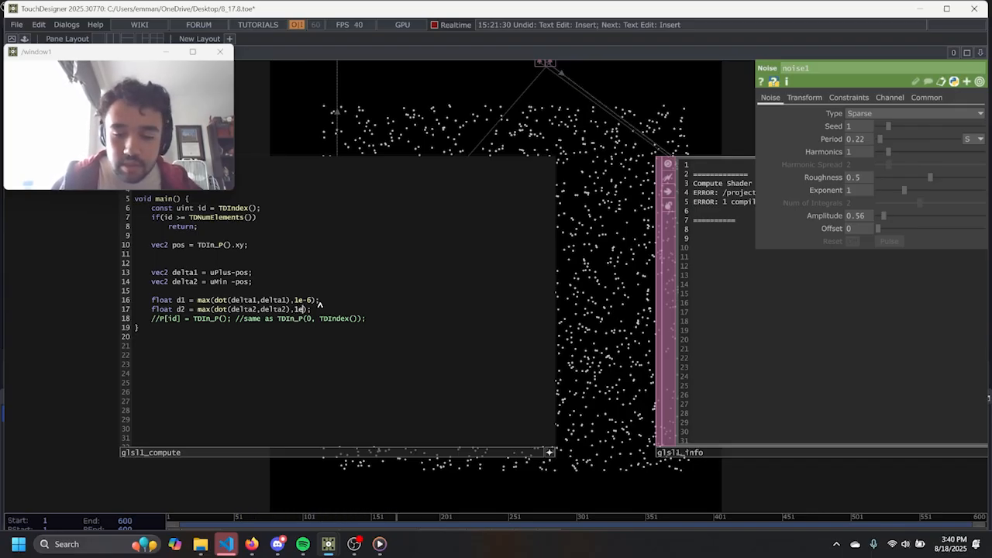
type("6")
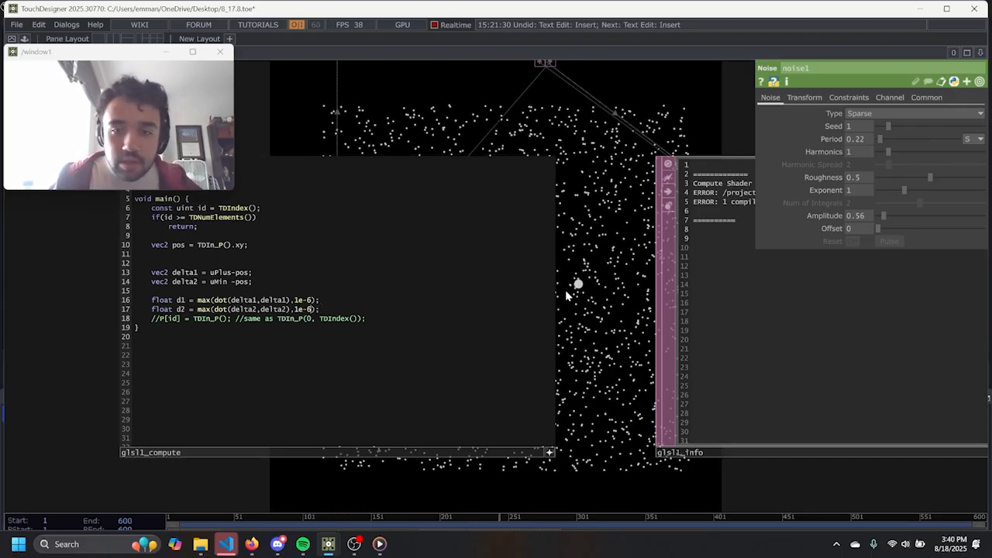
Add "vec2 f1 = delta1/d1;" on line 19, leaving one blank line below the d2 declaration.
left_click(374, 309)
key("Return")
key("Return")
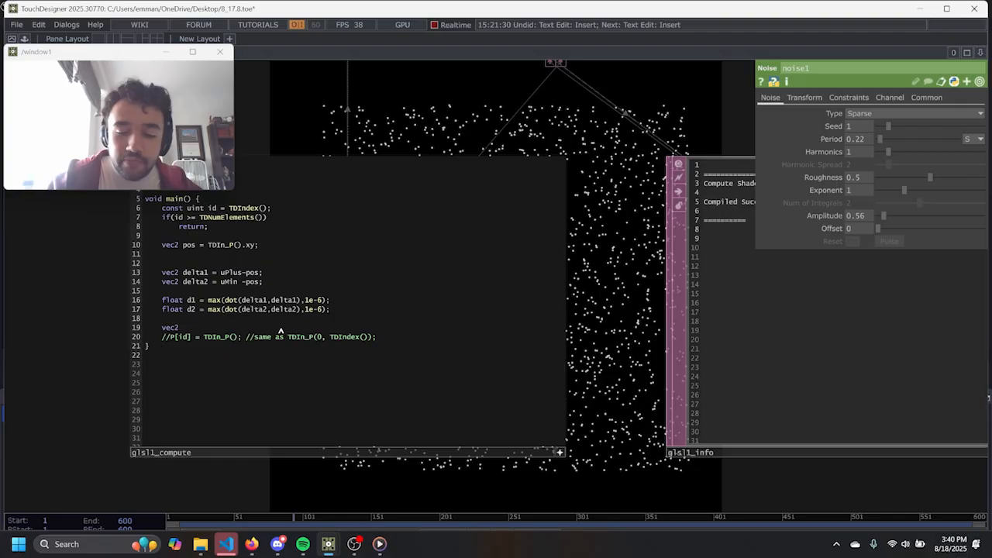
type("= de")
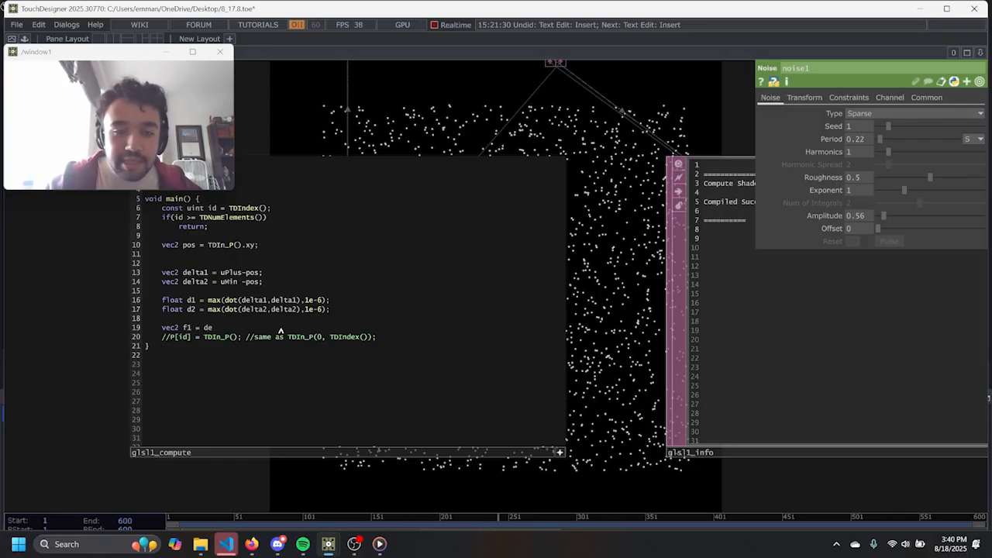
type("lta1/d1")
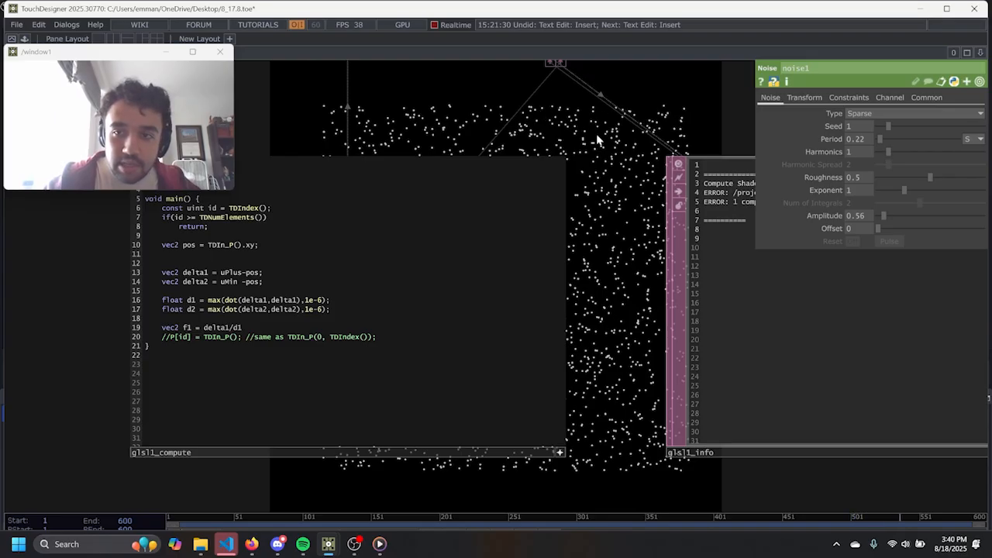
left_click_drag(596, 140, 582, 175)
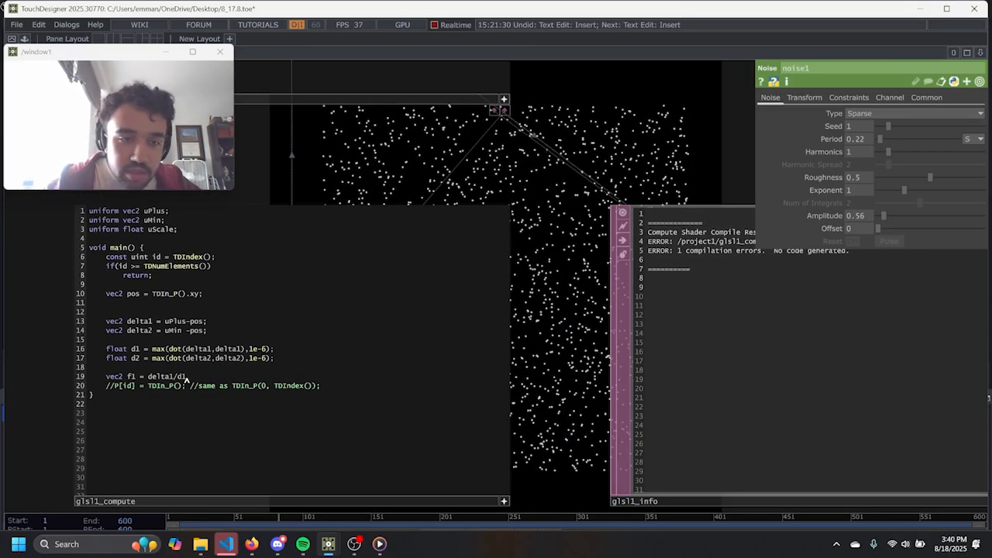
type(";")
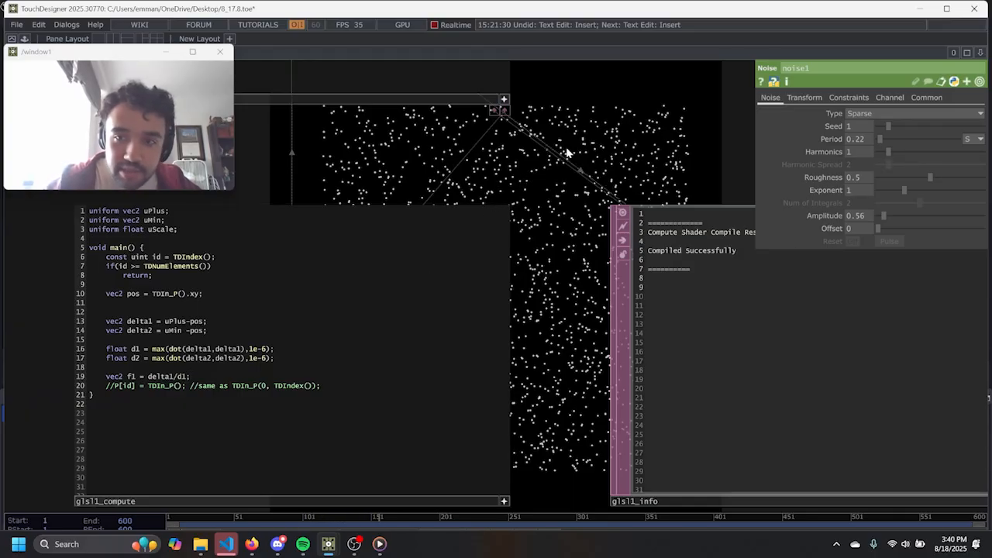
left_click_drag(567, 153, 636, 138)
Add "vec2 f2 = -delta2/d2;" directly below the f1 line.
left_click(271, 361)
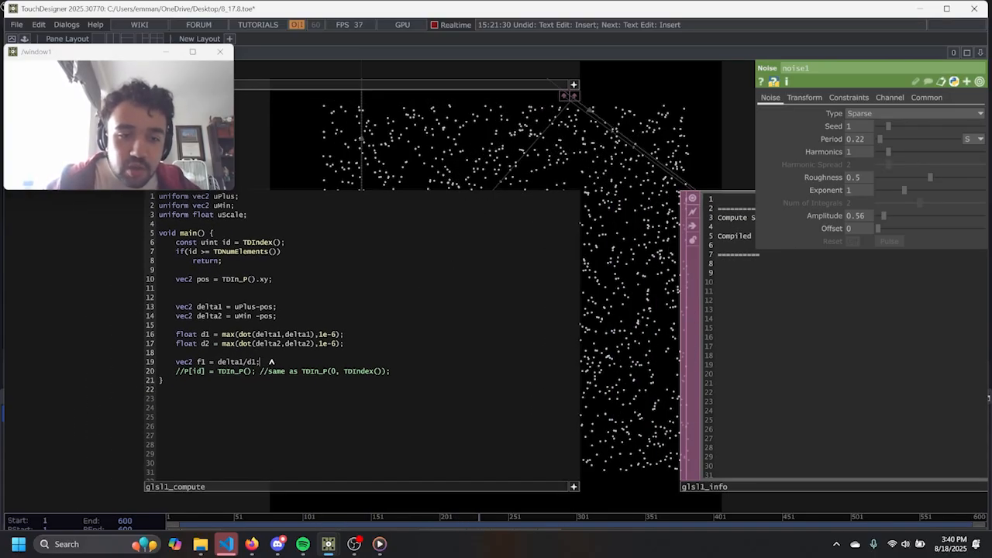
key("Return")
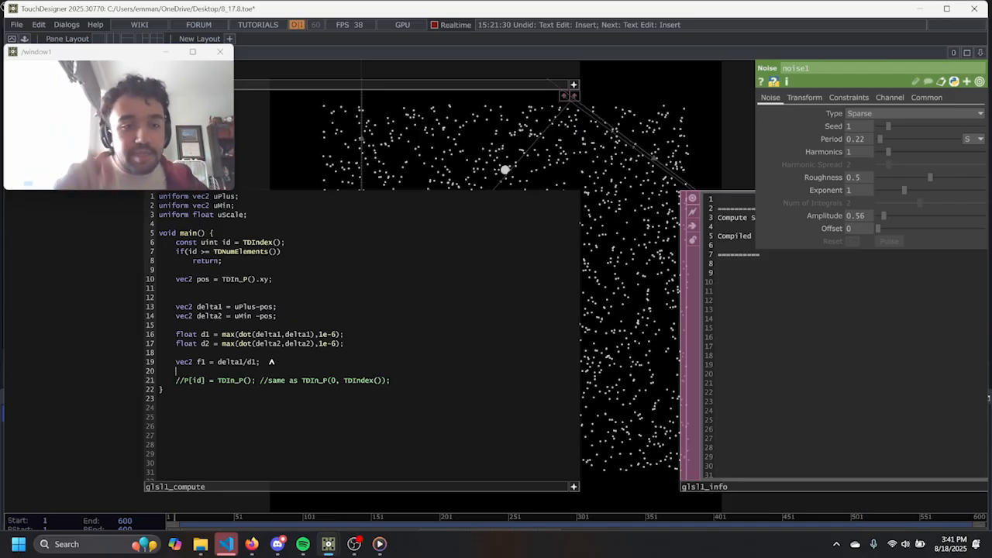
type("vec2 f2")
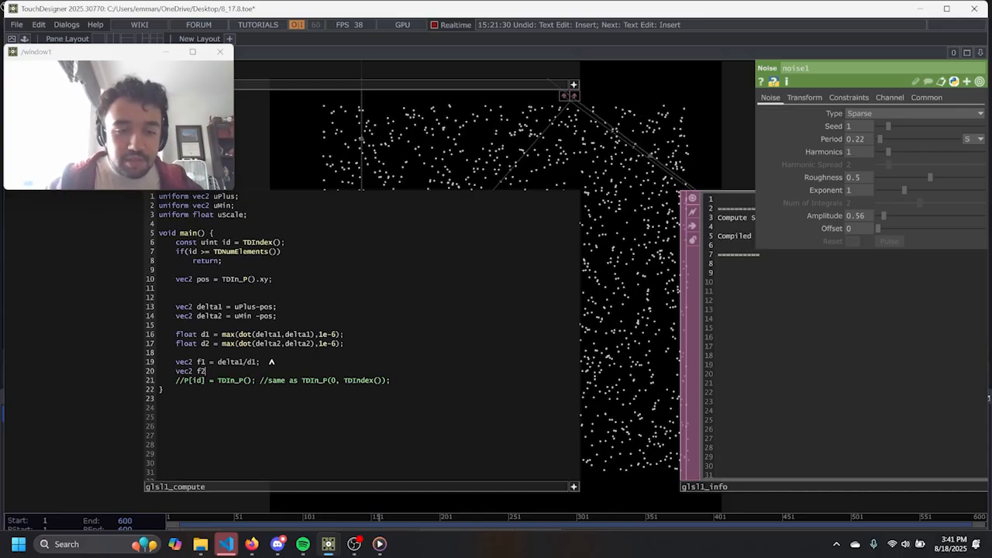
type(" = ")
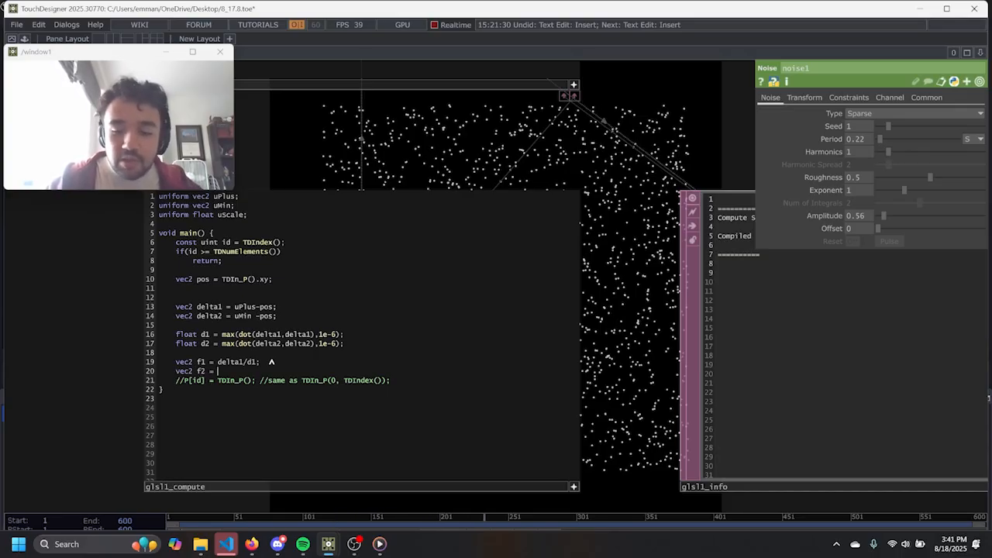
type("-")
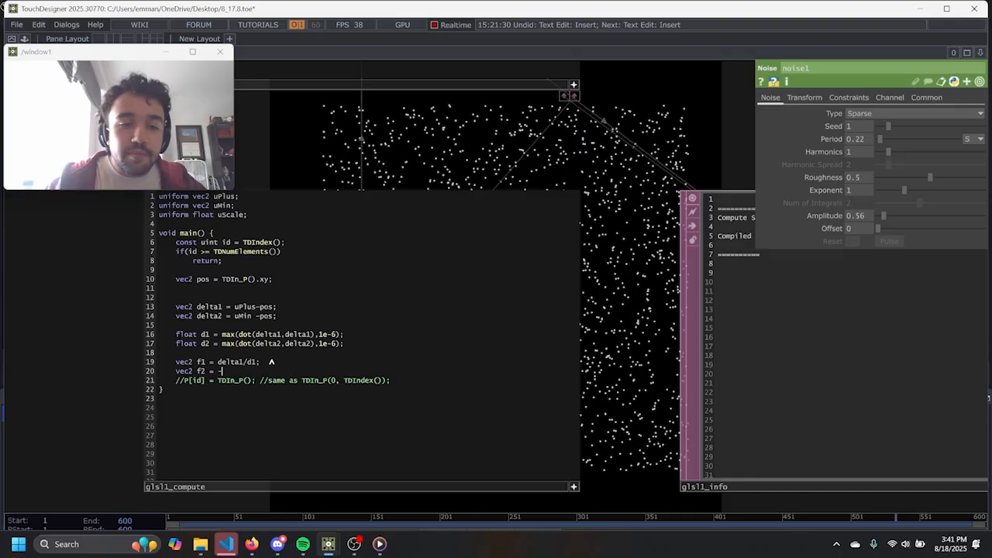
type("-delta2/d2;")
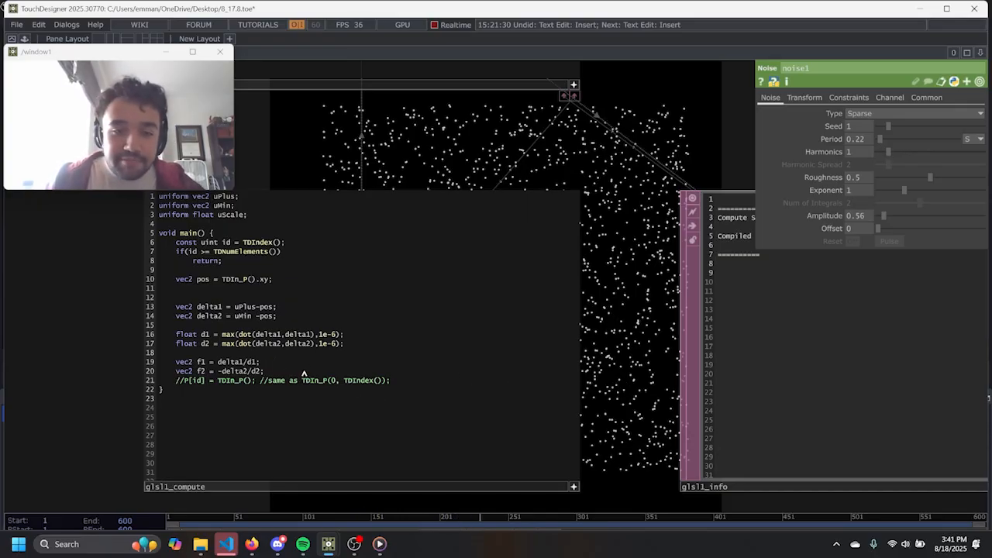
Add "vec2 field = normalize(f1 +f2) * uScale;" on line 22, leaving one blank line below the f2 declaration.
key("Return")
key("Return")
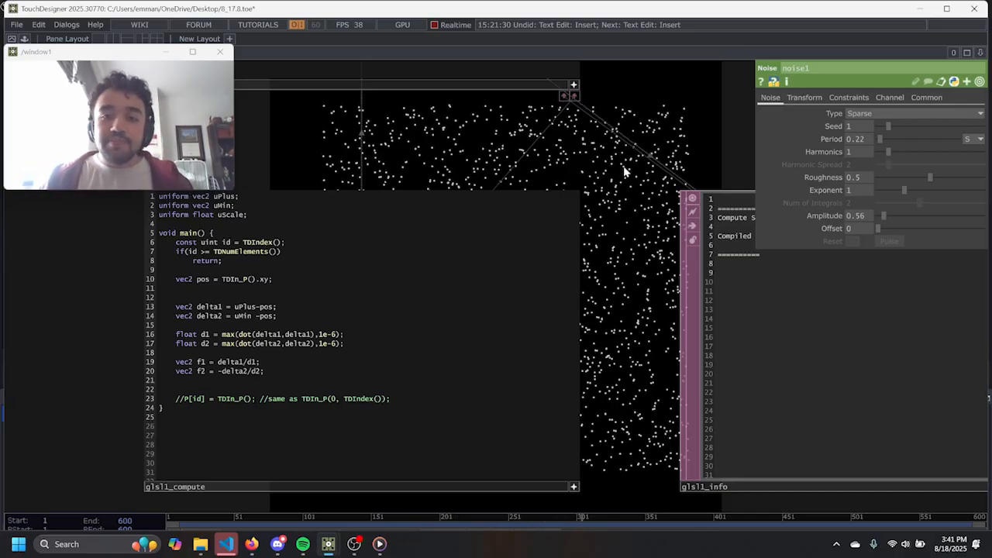
left_click_drag(624, 168, 635, 162)
left_click(229, 383)
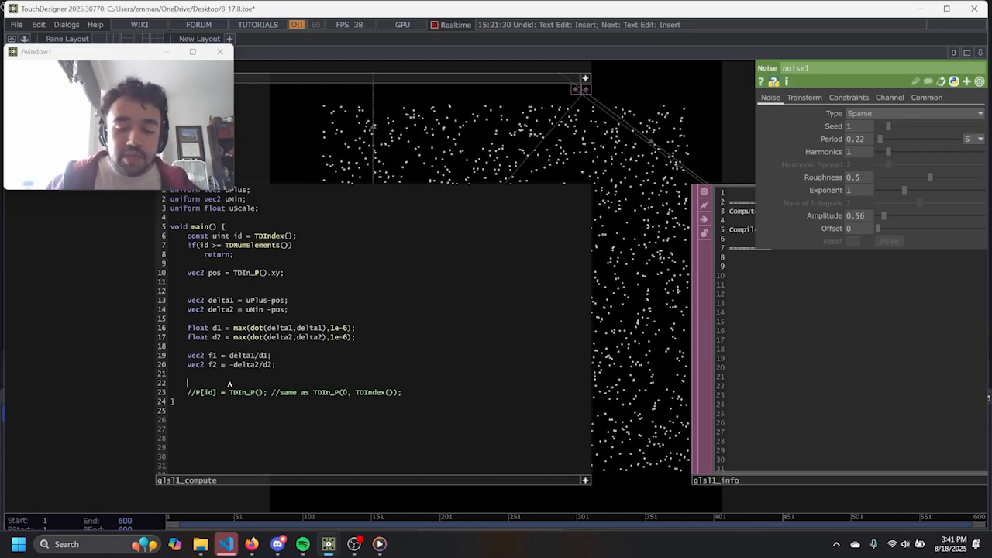
type("ve")
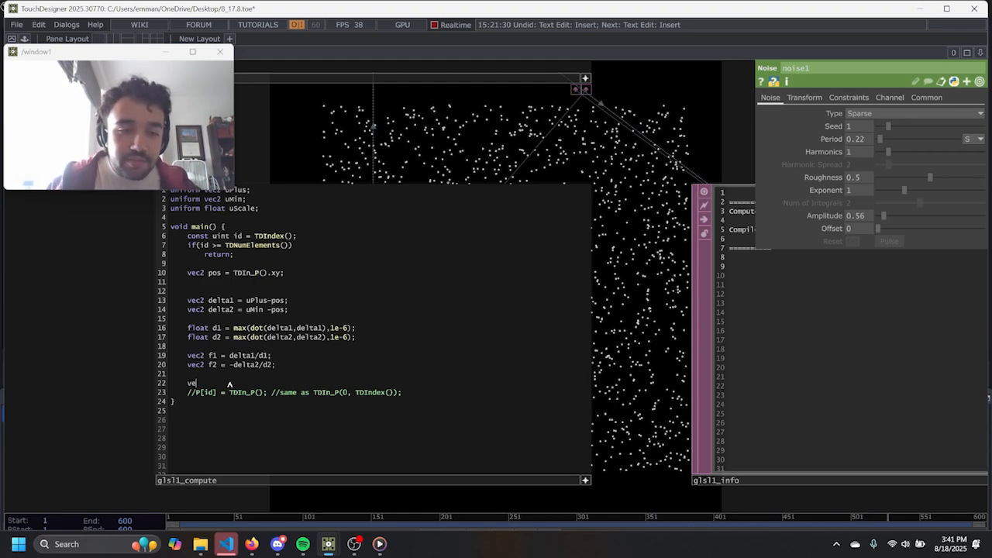
type("c2 ")
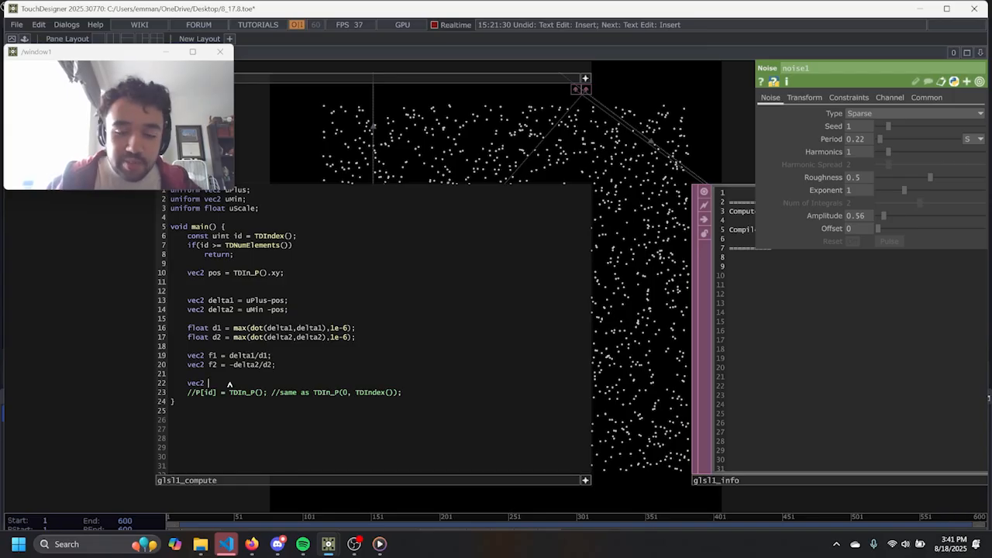
type("field = normalize")
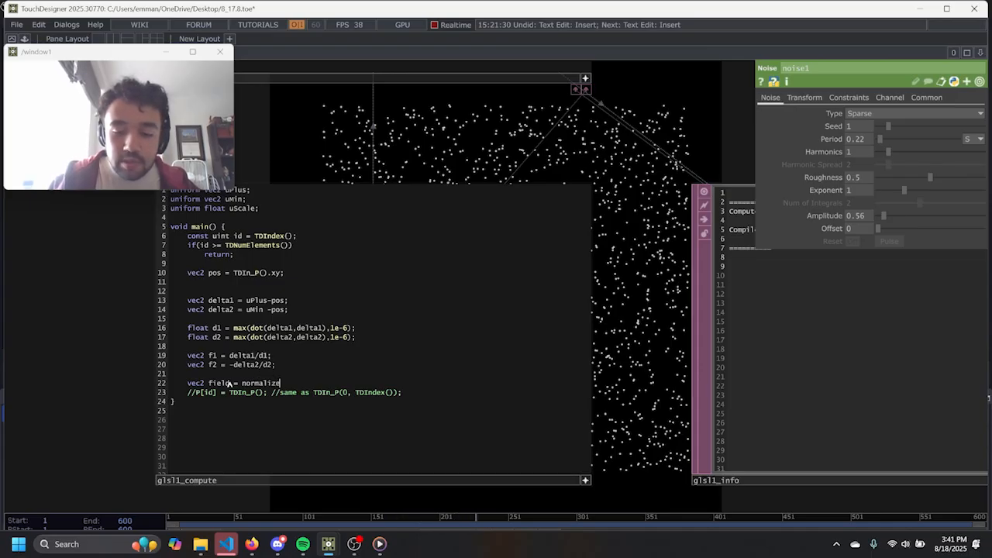
type("(")
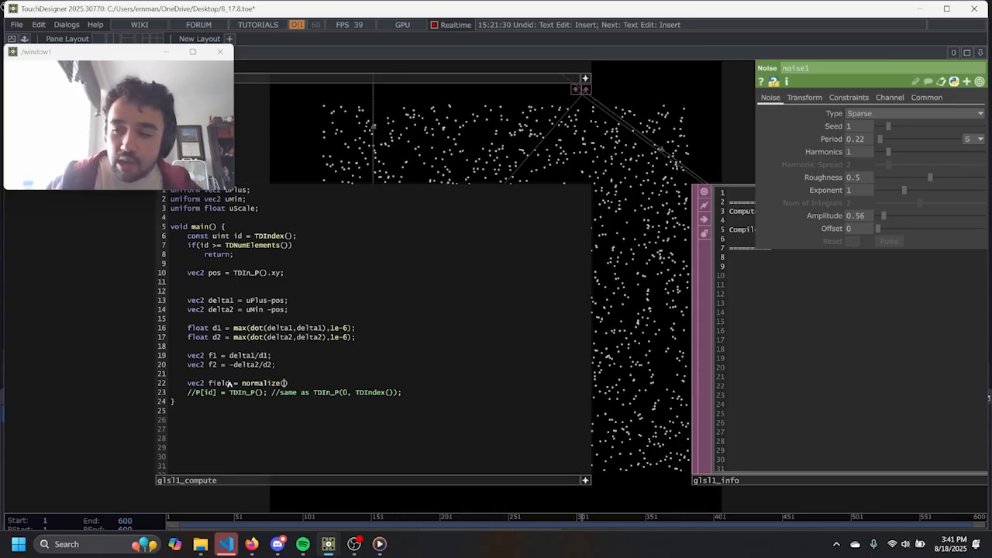
type("f1 +f")
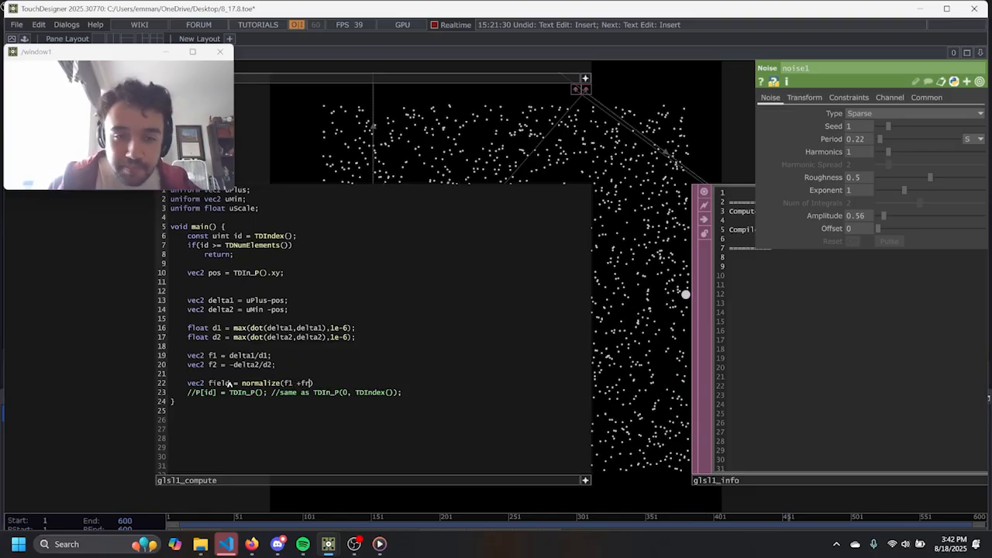
type("2)")
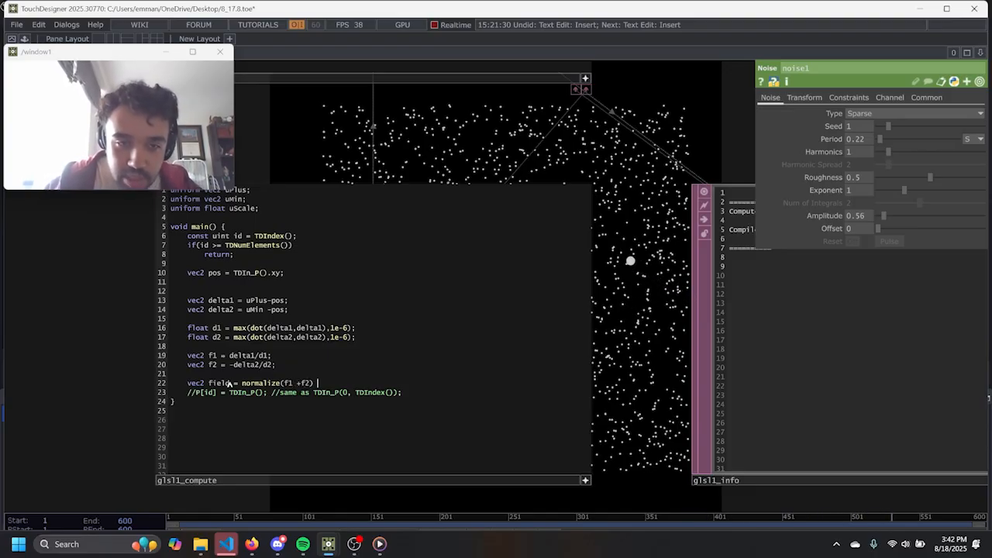
type(" *")
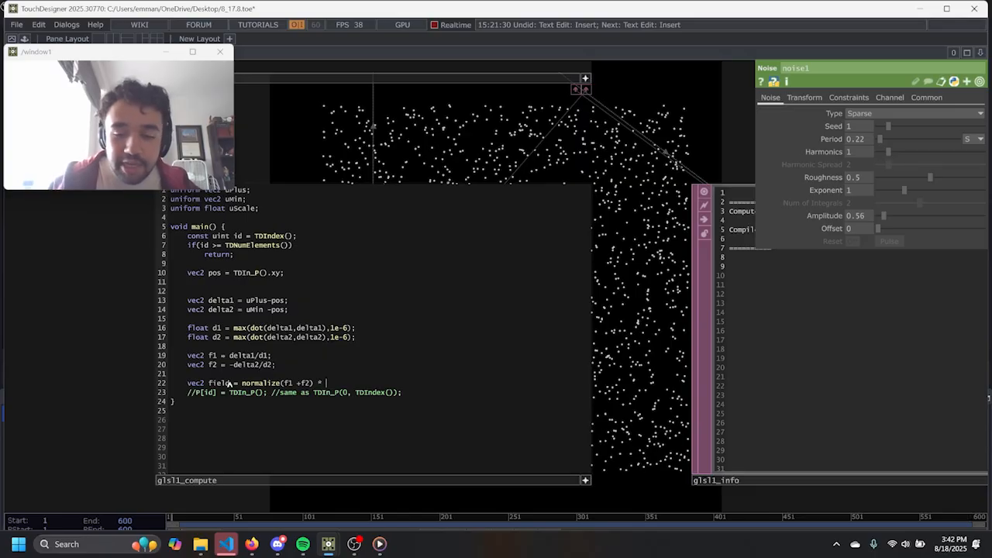
type(" uScale;")
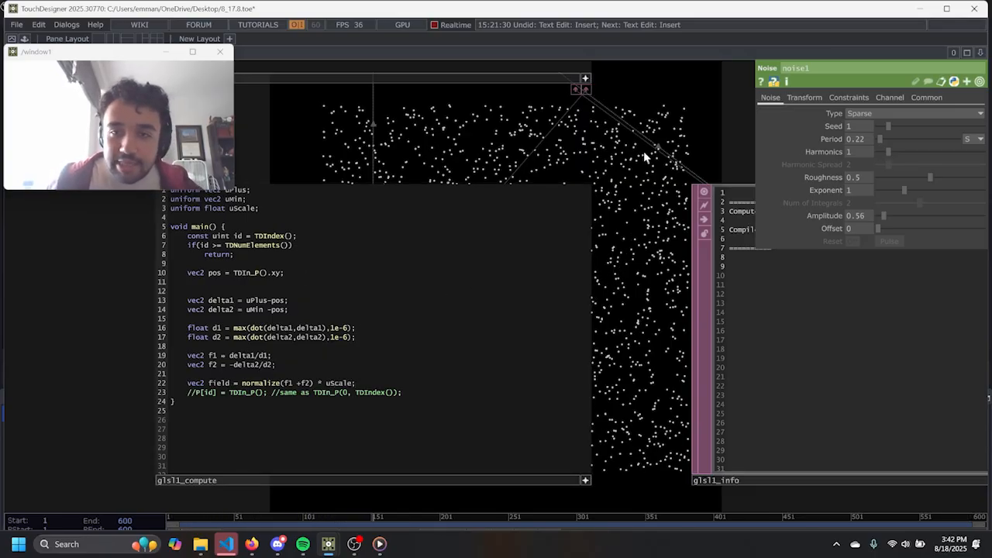
Add "N[id] = vec3(field,0,0);" on line 24, leaving one blank line below the field declaration.
left_click_drag(644, 155, 592, 367)
scroll(594, 291, "down", 3)
left_click_drag(559, 475, 568, 350)
scroll(582, 376, "up", 3)
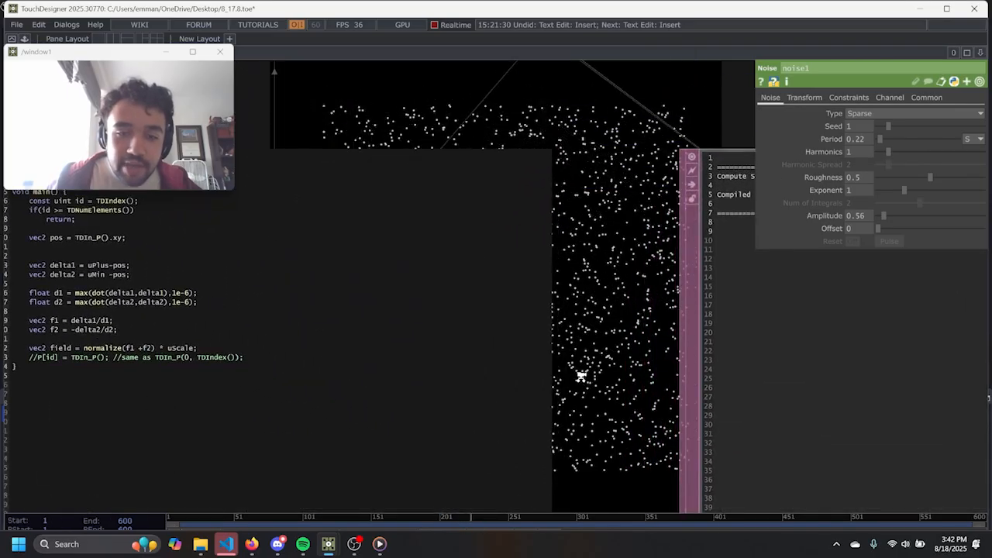
left_click_drag(628, 351, 768, 280)
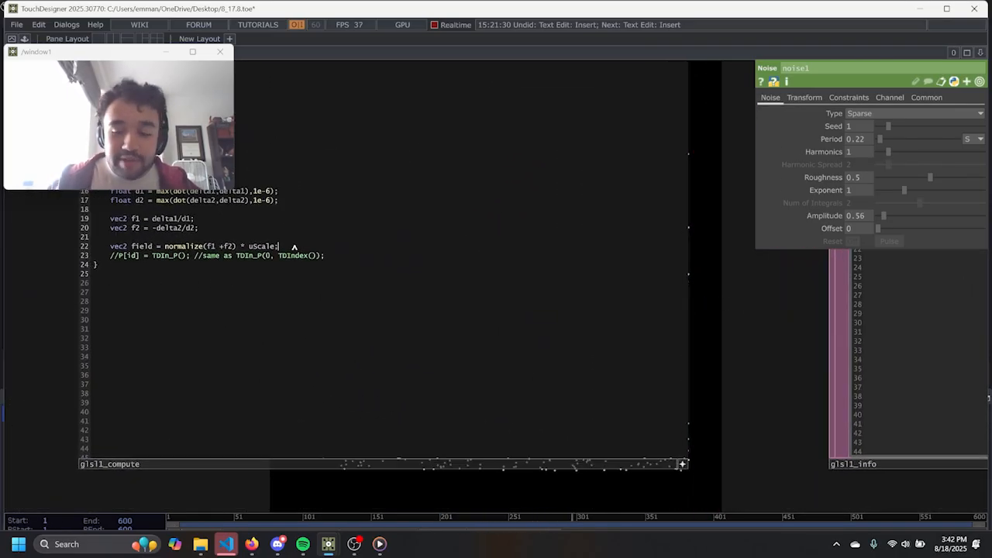
key("Return")
key("Return")
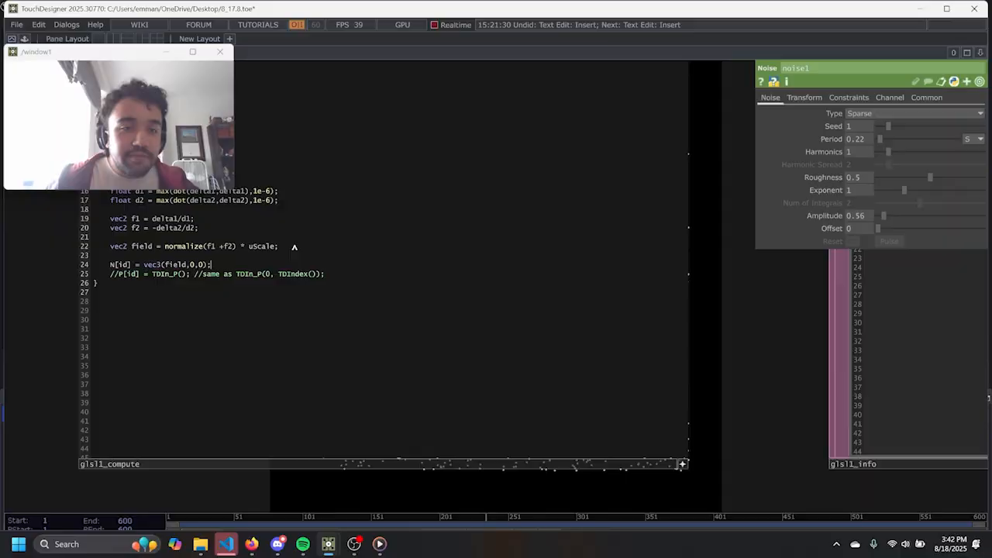
Check the shader compile results and correct the N[id] assignment on line 24 to "N[id] = vec3(field,0.0);".
scroll(713, 323, "down", 5)
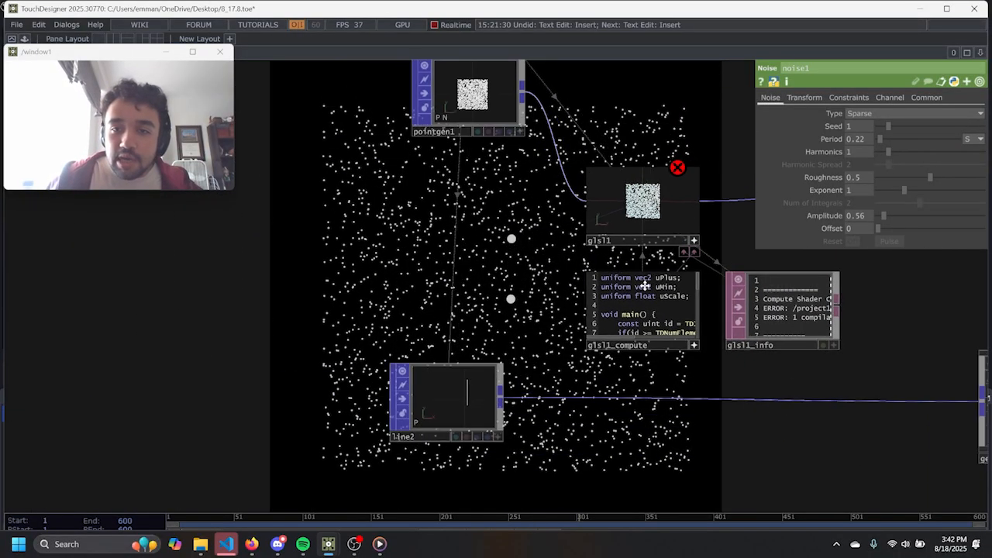
scroll(496, 277, "up", 5)
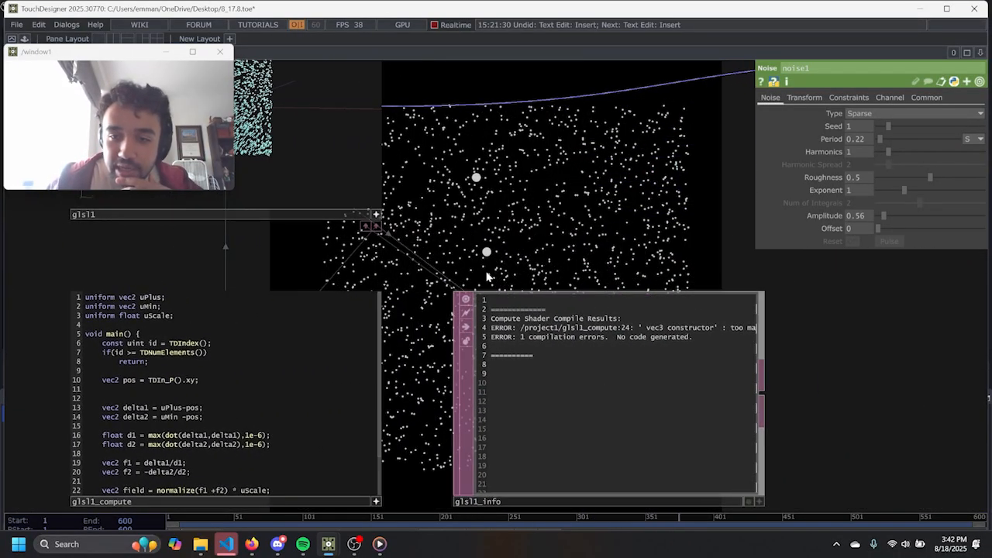
scroll(487, 274, "up", 2)
left_click_drag(417, 313, 703, 188)
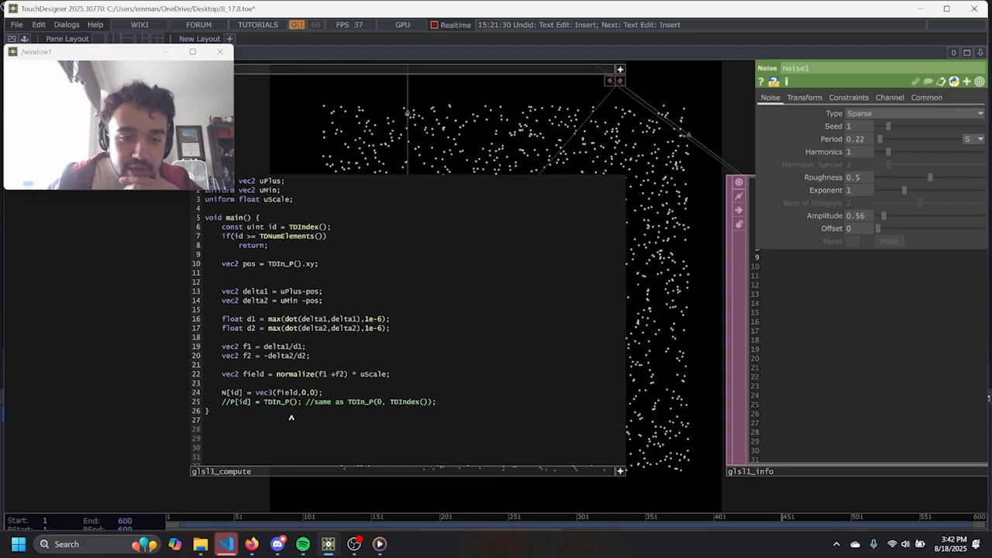
type("ve")
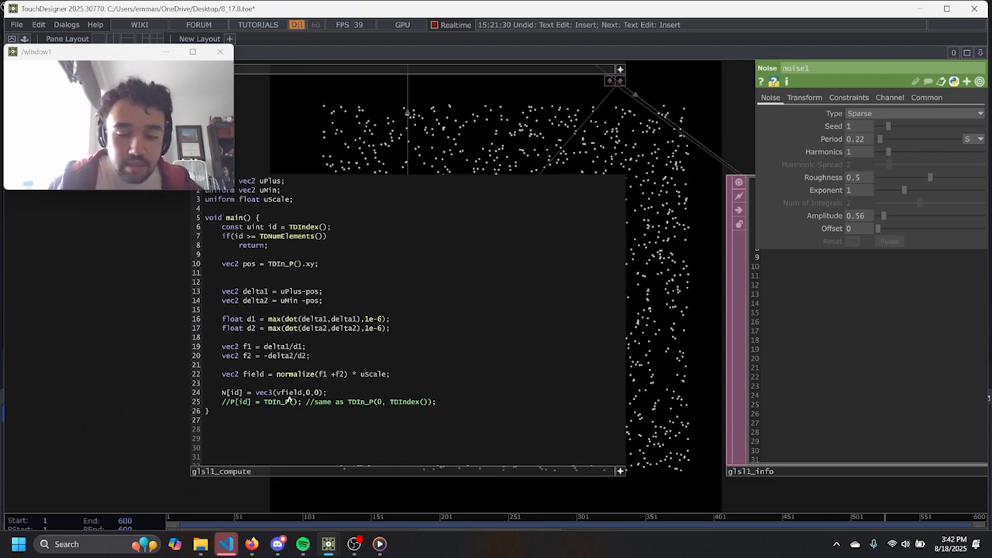
type("c")
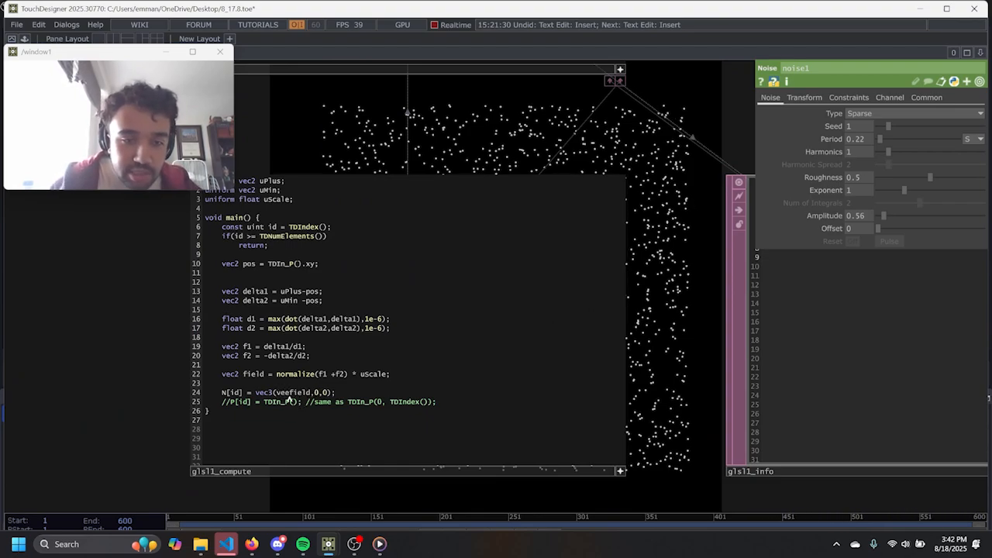
key("BackSpace")
key("BackSpace")
key("BackSpace")
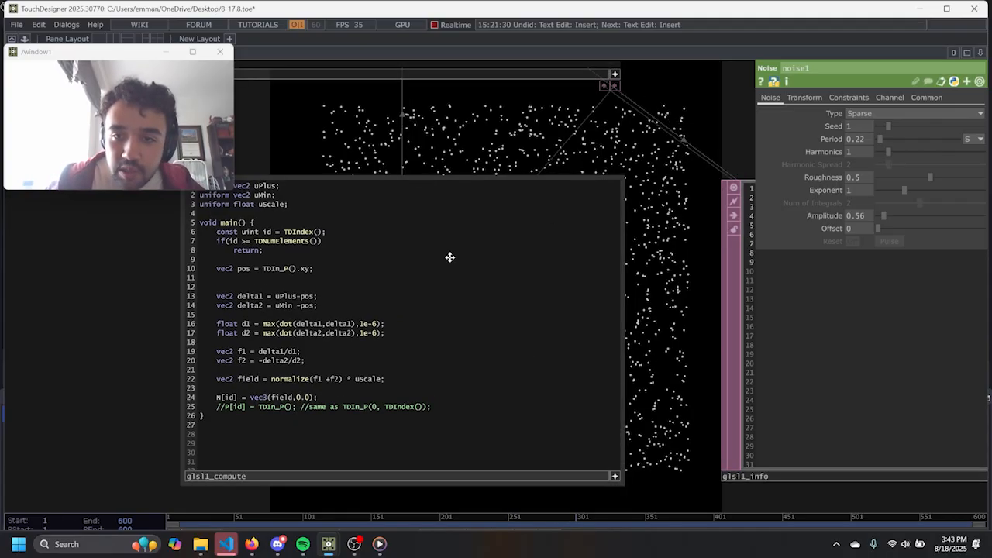
Examine the animated field vectors around the two poles in the glsl1 viewer.
scroll(281, 286, "down", 6)
scroll(314, 292, "up", 6)
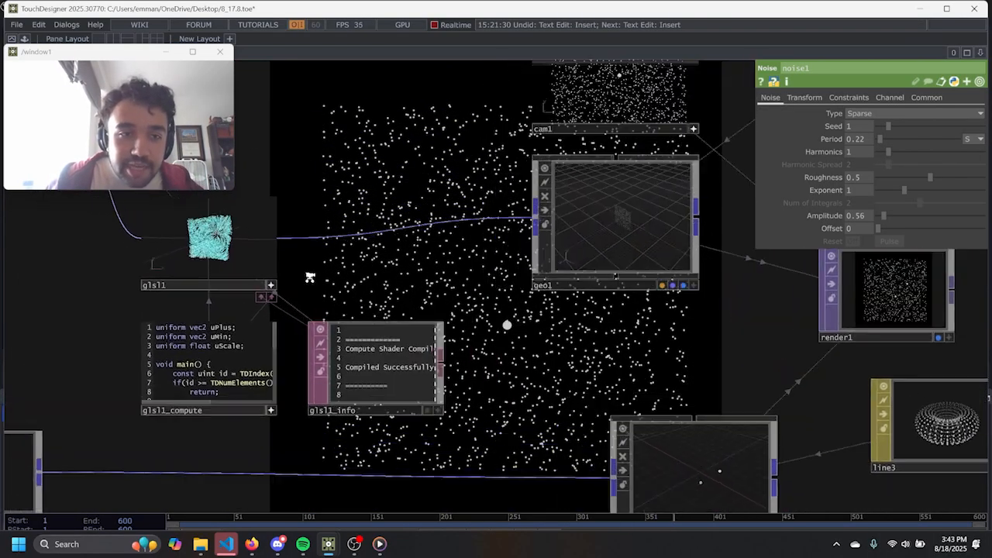
left_click_drag(658, 317, 804, 337)
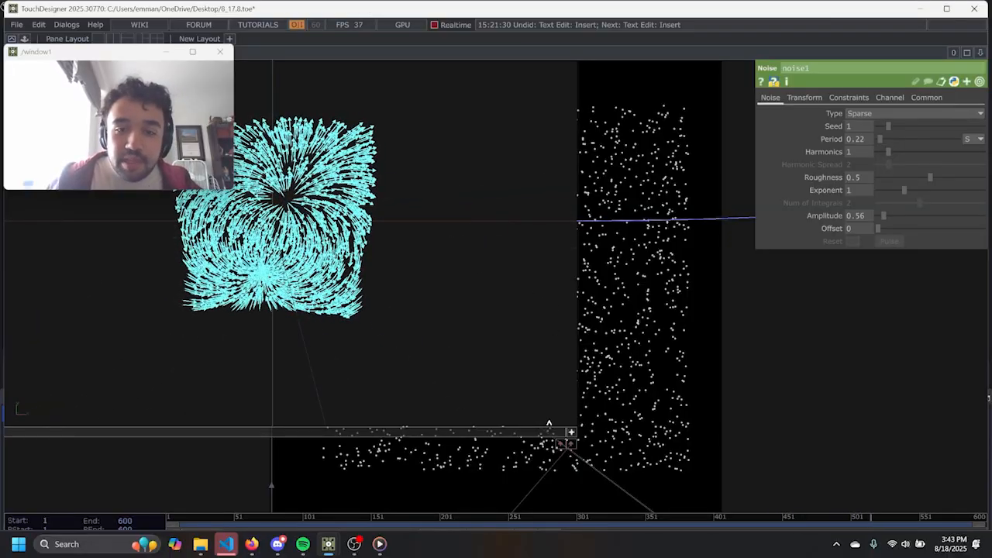
left_click(571, 432)
scroll(544, 305, "down", 5)
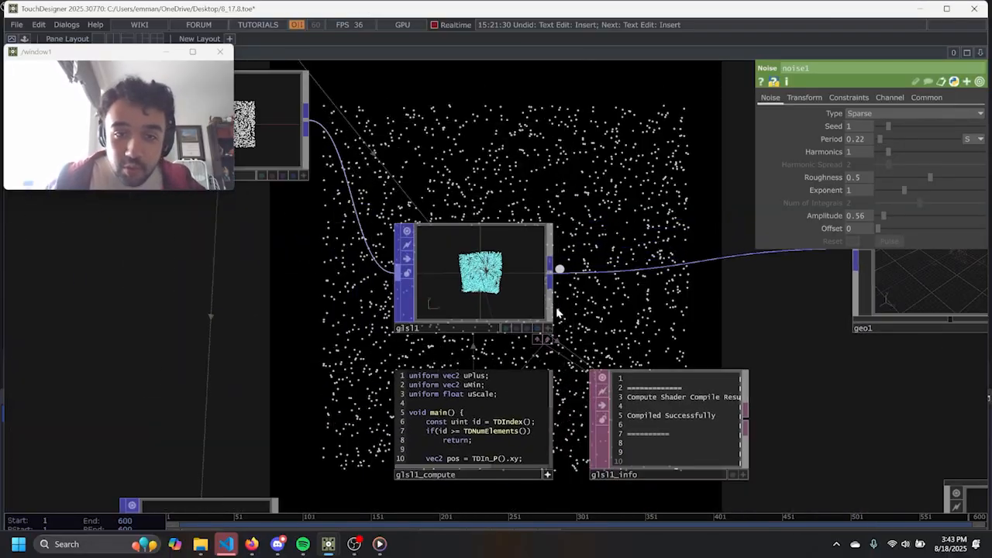
scroll(571, 305, "up", 6)
left_click(671, 441)
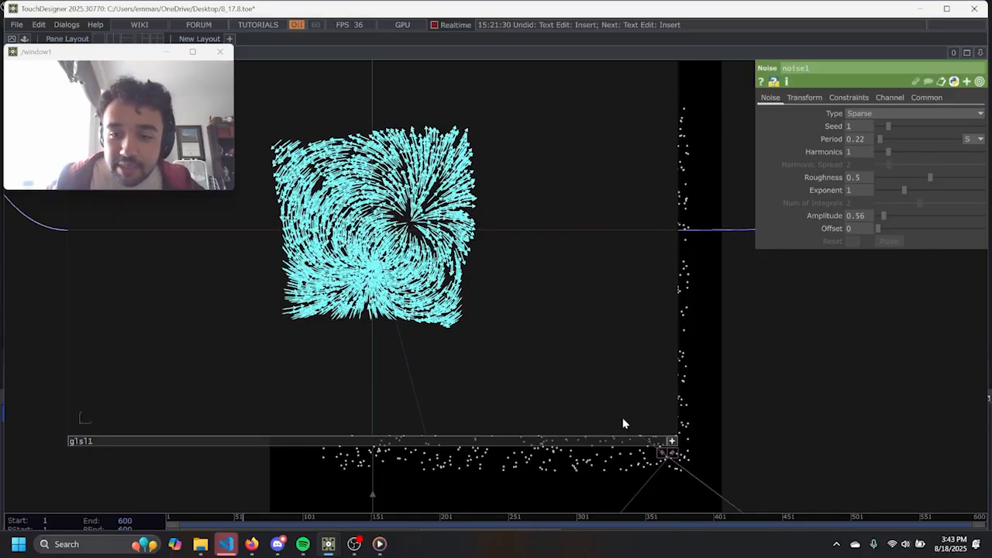
left_click_drag(623, 422, 499, 352)
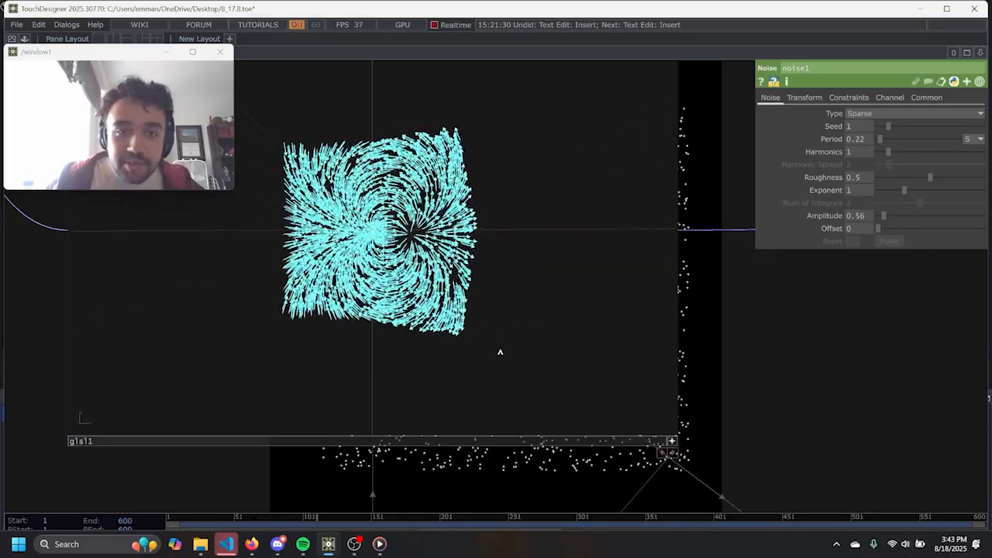
left_click(671, 441)
scroll(705, 364, "down", 5)
left_click_drag(859, 344, 517, 367)
scroll(457, 258, "down", 4)
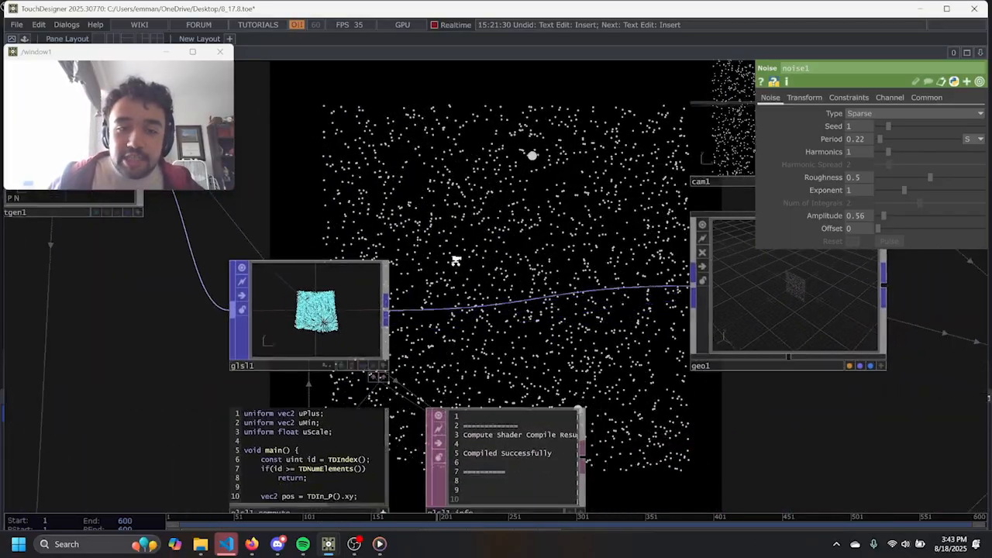
scroll(460, 241, "up", 1)
key("Tab")
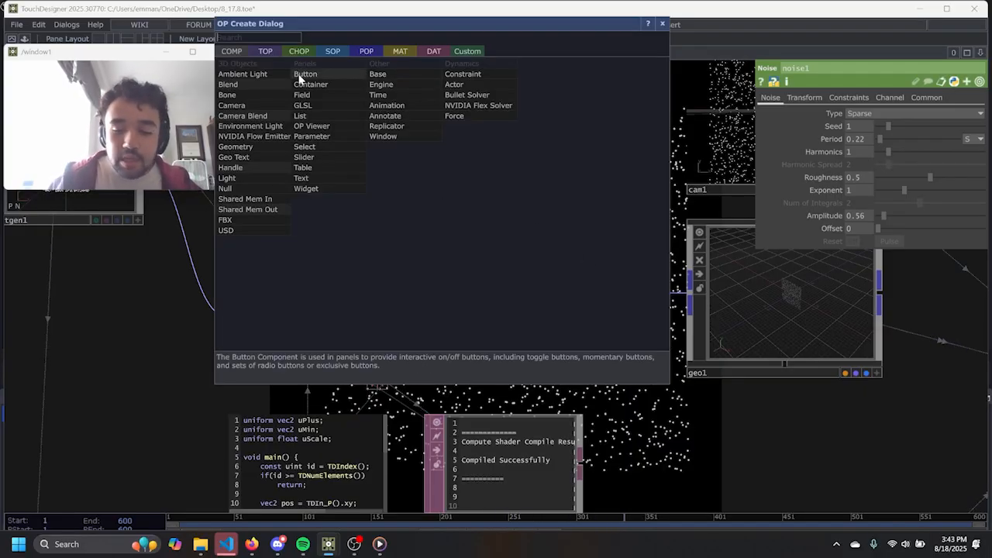
type("cop")
key("Escape")
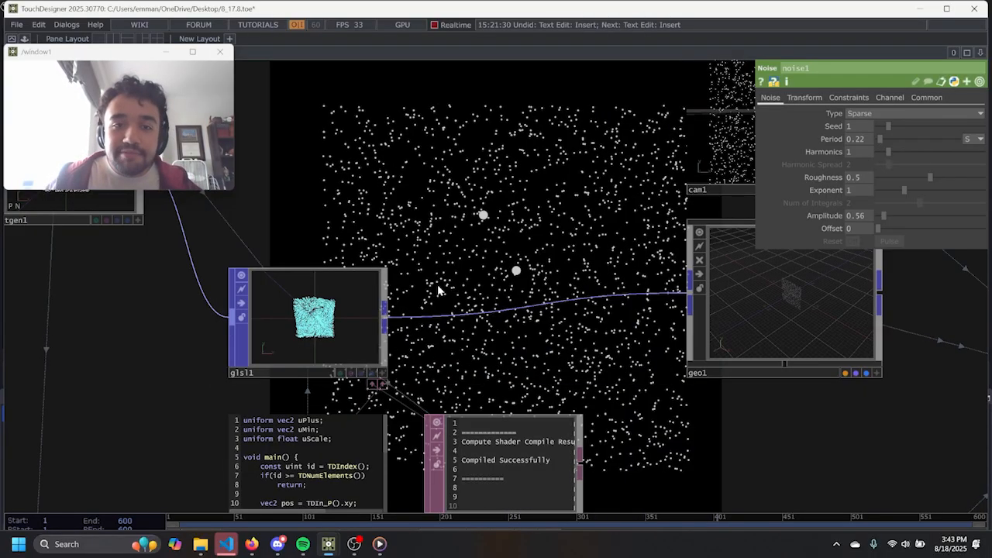
Insert a Math POP into the connection between glsl1 and geo1.
right_click(468, 304)
left_click(470, 299)
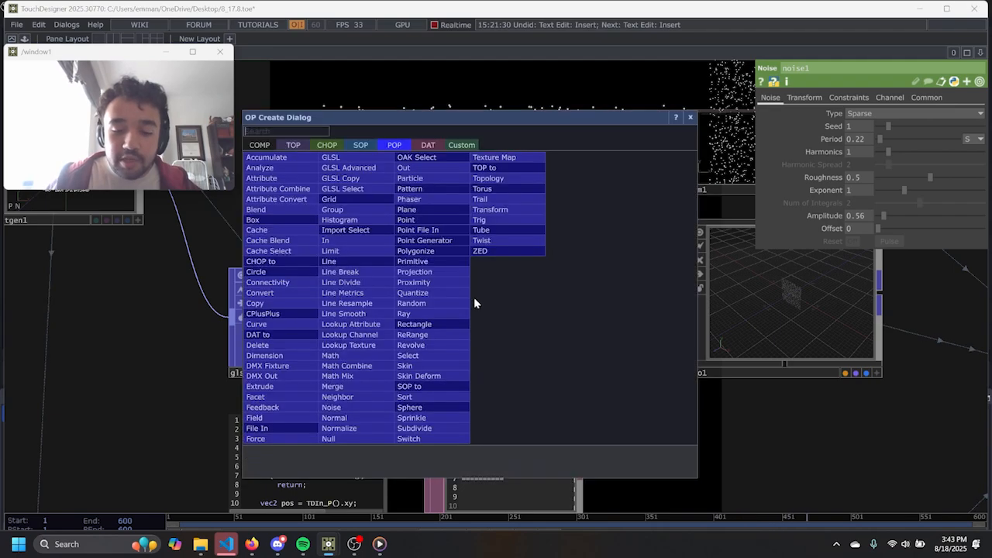
type("ma")
left_click(381, 359)
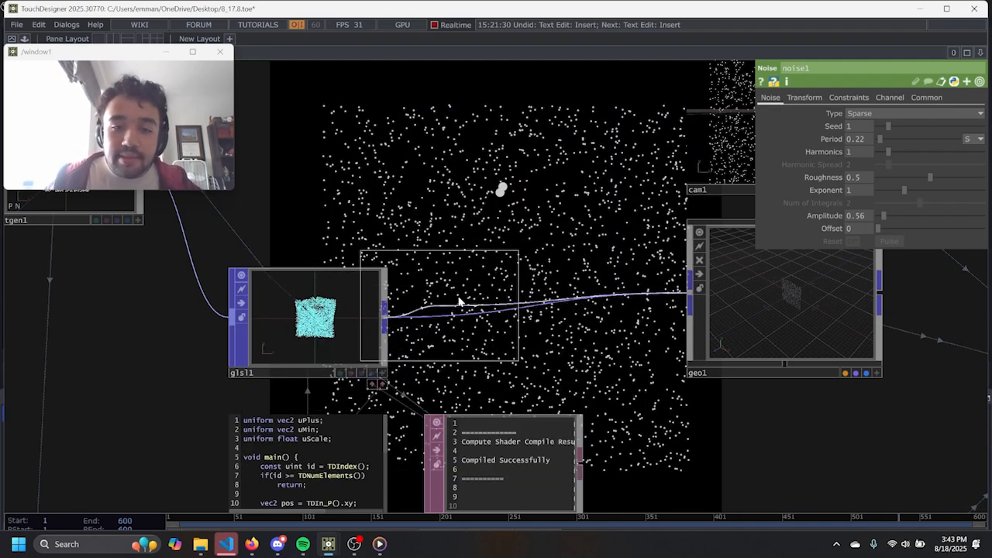
left_click(508, 291)
Place a Copy POP above math1, feed math1 into its second input, and connect its output to geo1.
key("Tab")
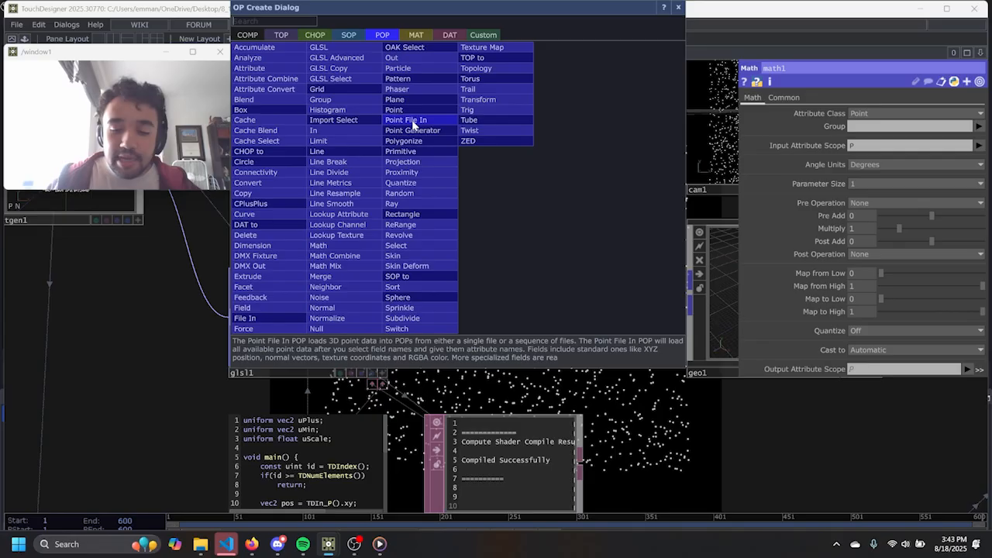
key("Escape")
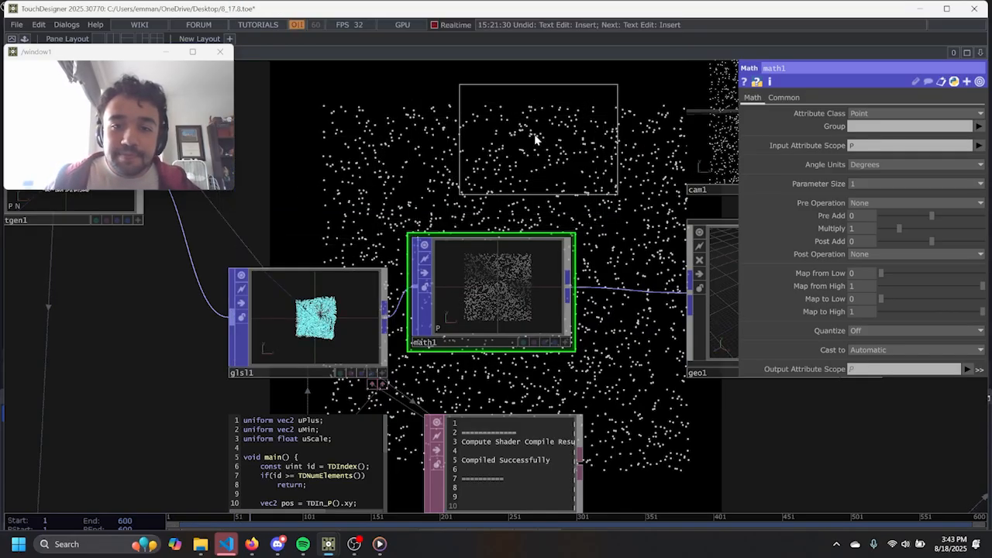
left_click(551, 138)
left_click_drag(572, 291, 475, 146)
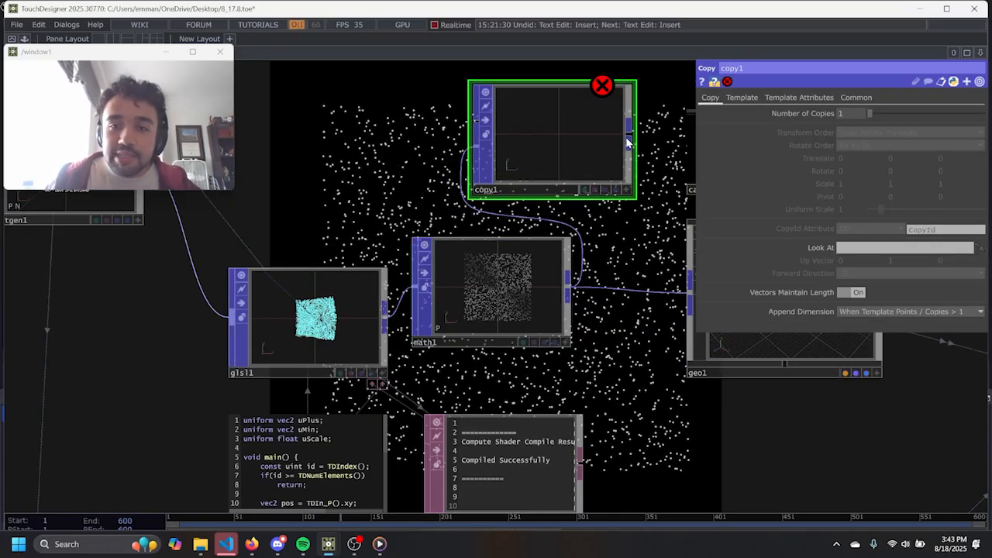
left_click_drag(630, 137, 690, 288)
Add a Line POP to the network between pointgen1 and copy1.
left_click_drag(316, 194, 372, 269)
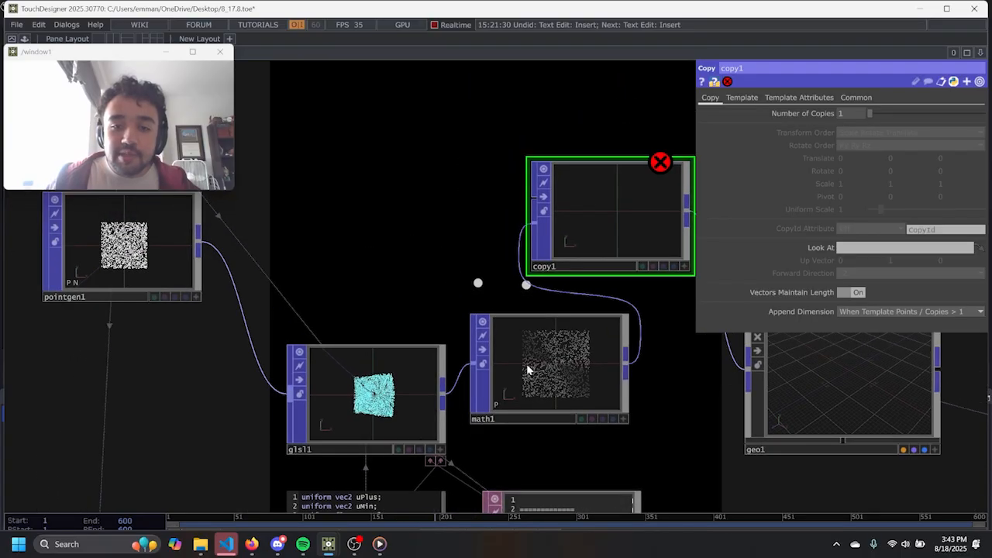
key("Tab")
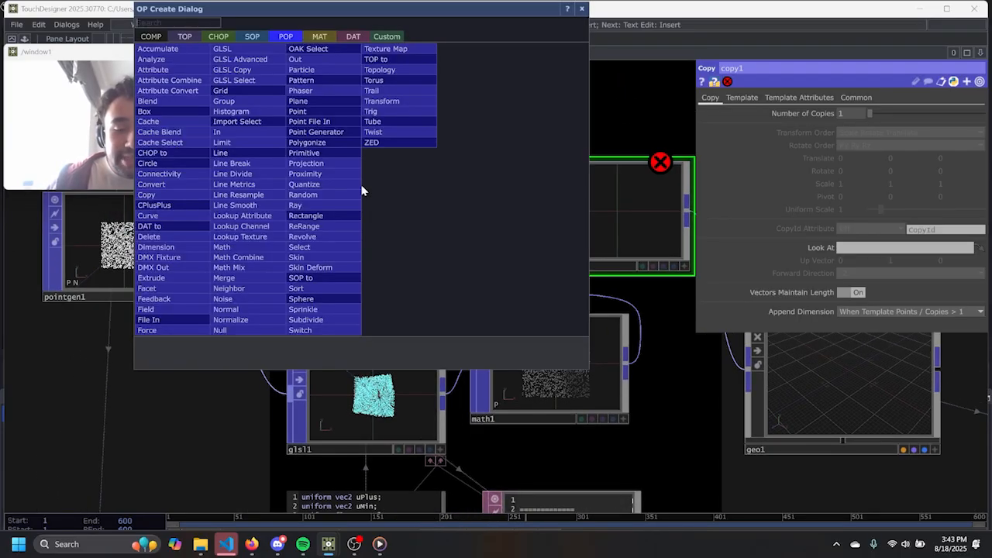
type("li")
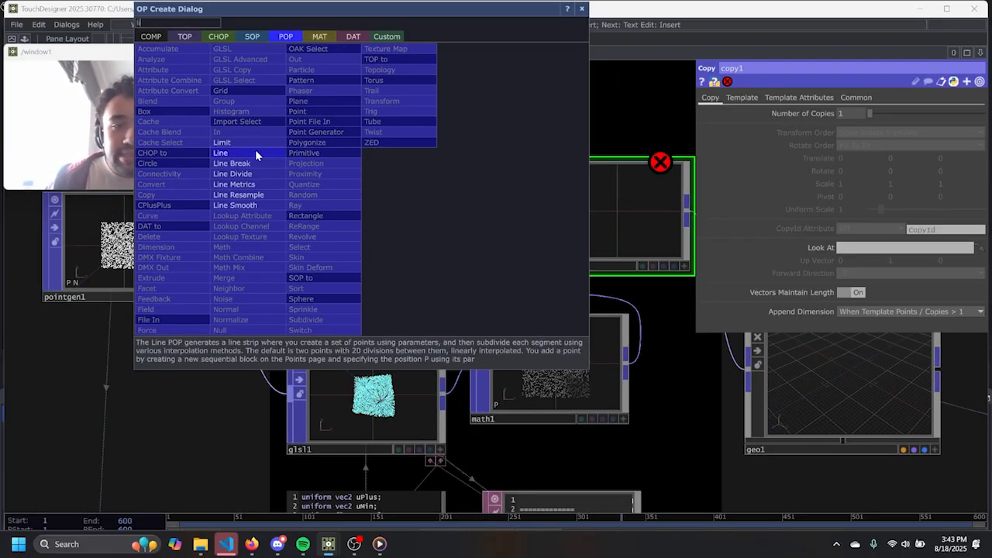
left_click(255, 153)
left_click(372, 192)
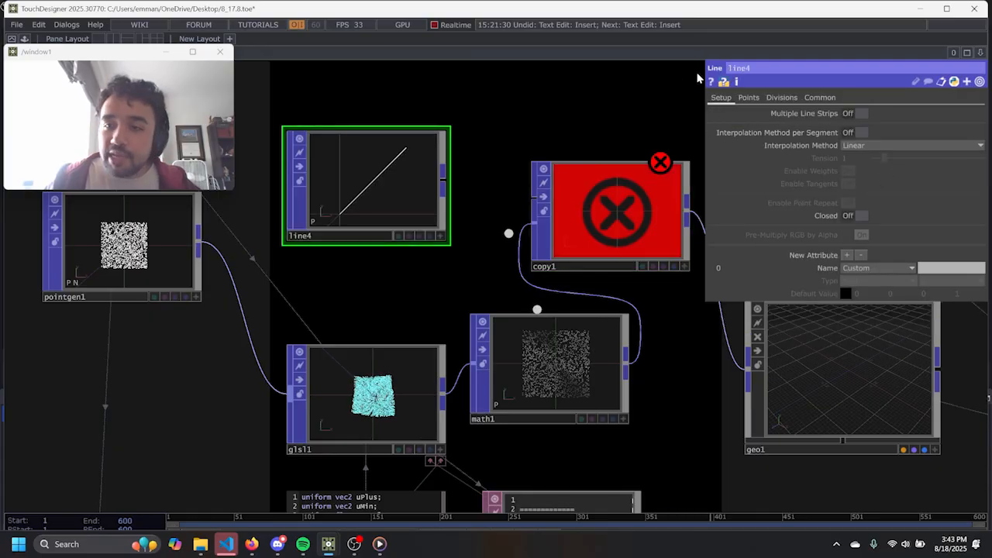
Make line4 a short vertical segment with point 0 at (0, -0.1, 0) and point 1 at (0, 0.1, 0).
left_click(748, 98)
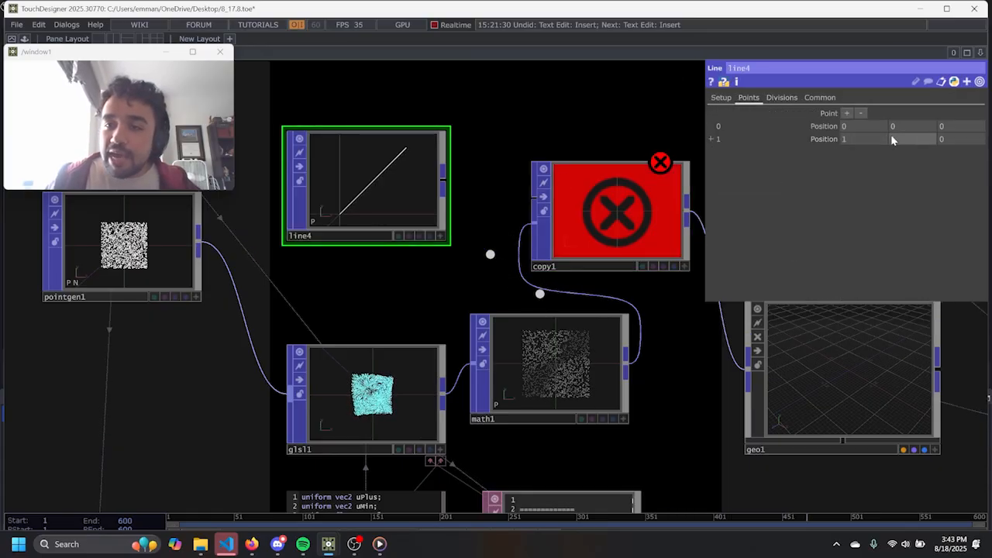
middle_click_drag(874, 139, 853, 139)
left_click(443, 236)
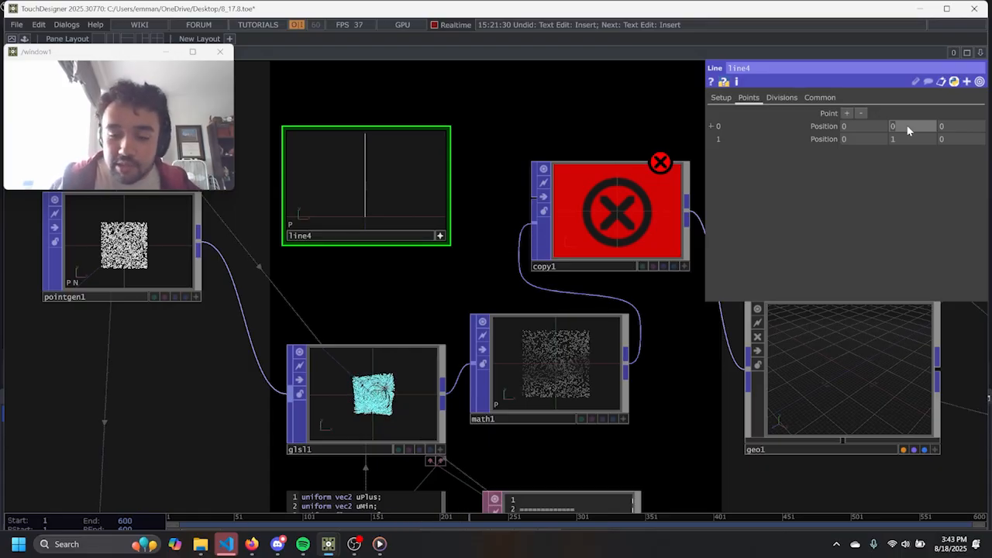
key("BackSpace")
key("BackSpace")
type("-")
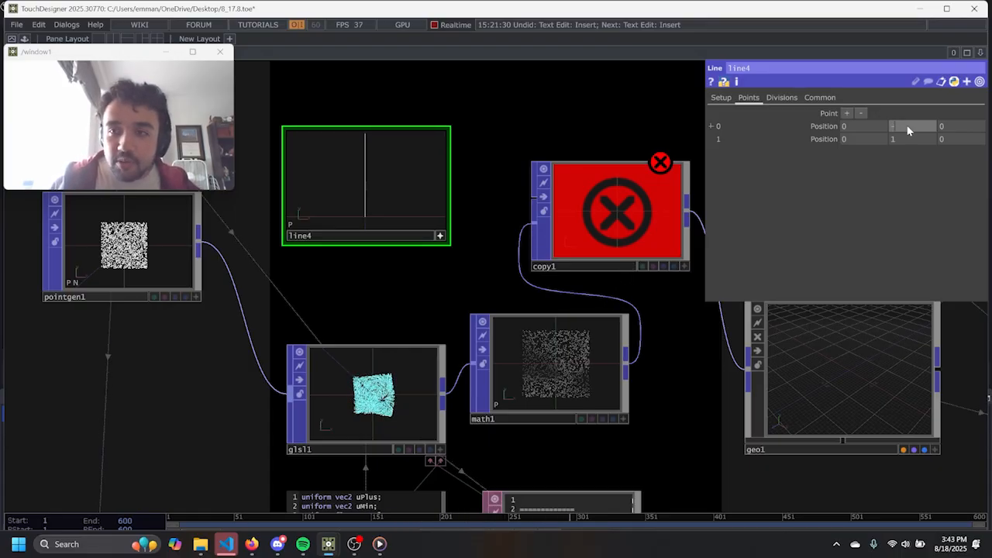
type("0.1")
left_click(908, 138)
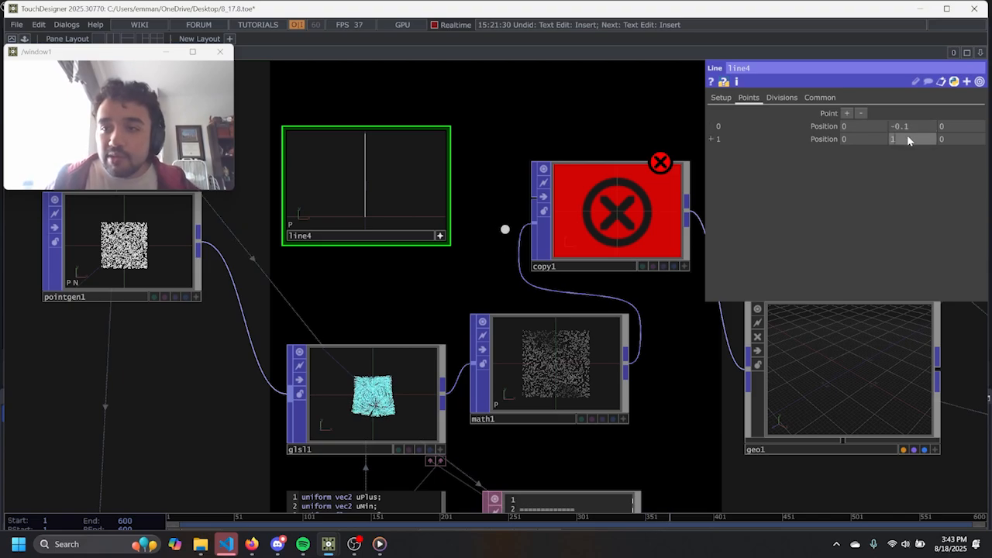
key("BackSpace")
type("0.1")
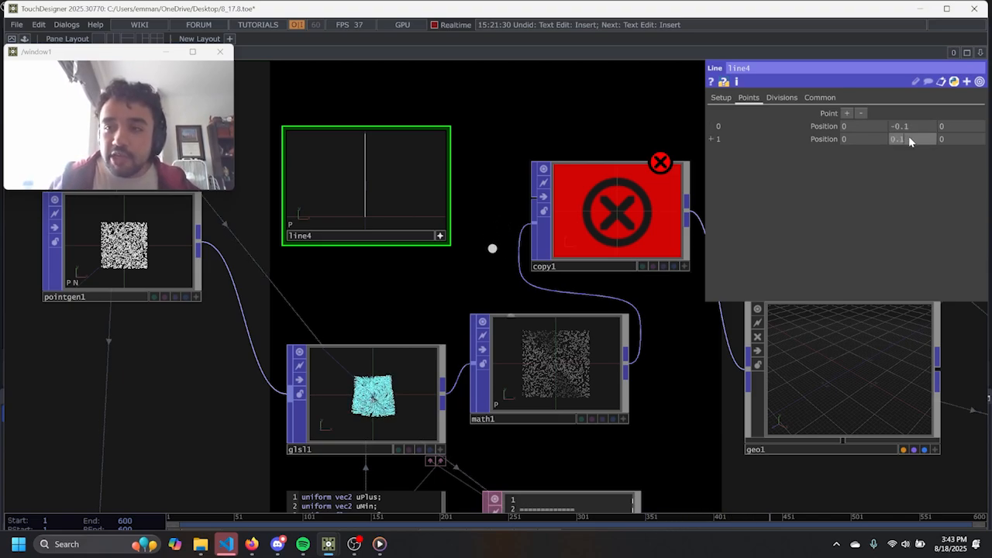
key("Return")
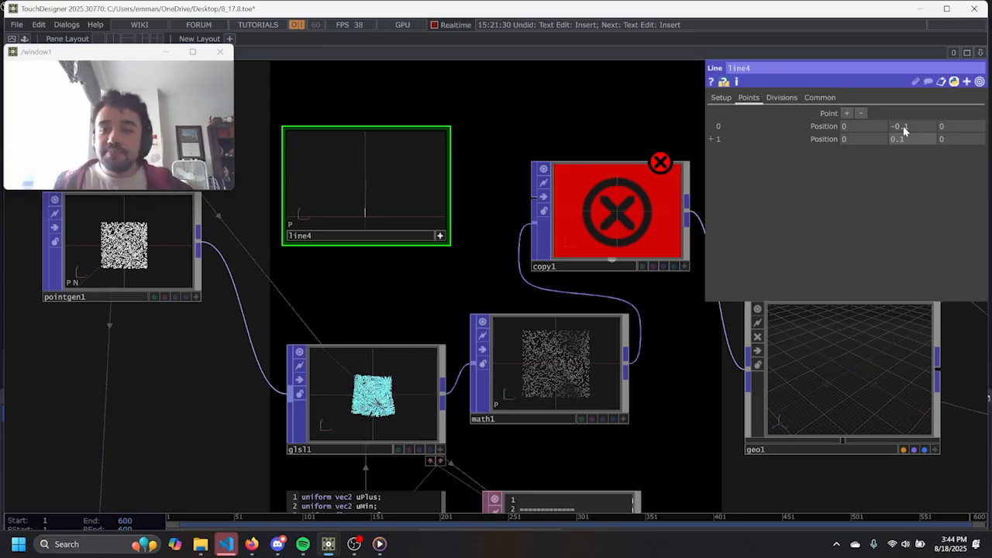
left_click(904, 135)
Connect line4 to copy1's first input and enable copy1's Template Rotate with the N attribute.
left_click_drag(562, 138, 527, 143)
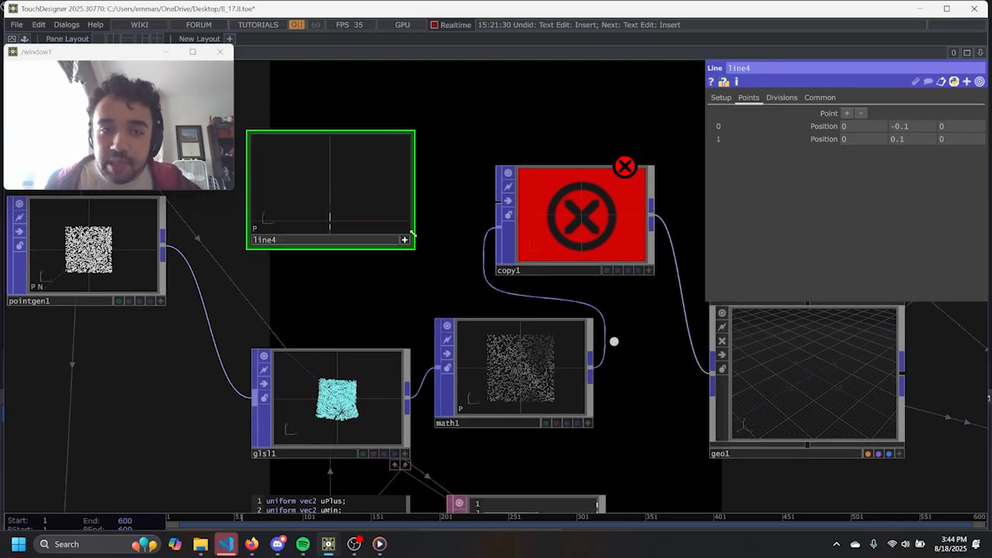
left_click_drag(409, 192, 492, 206)
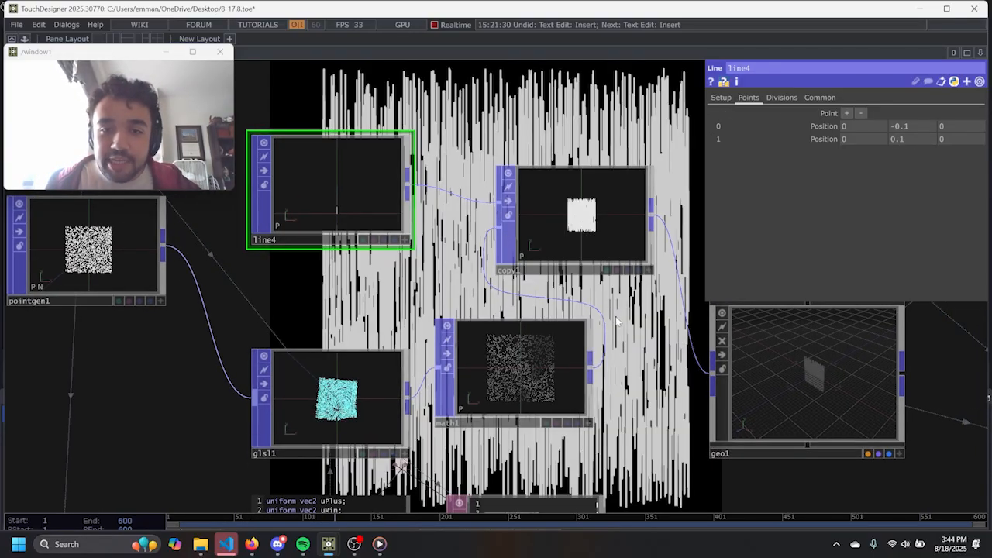
left_click_drag(698, 329, 604, 312)
left_click(503, 221)
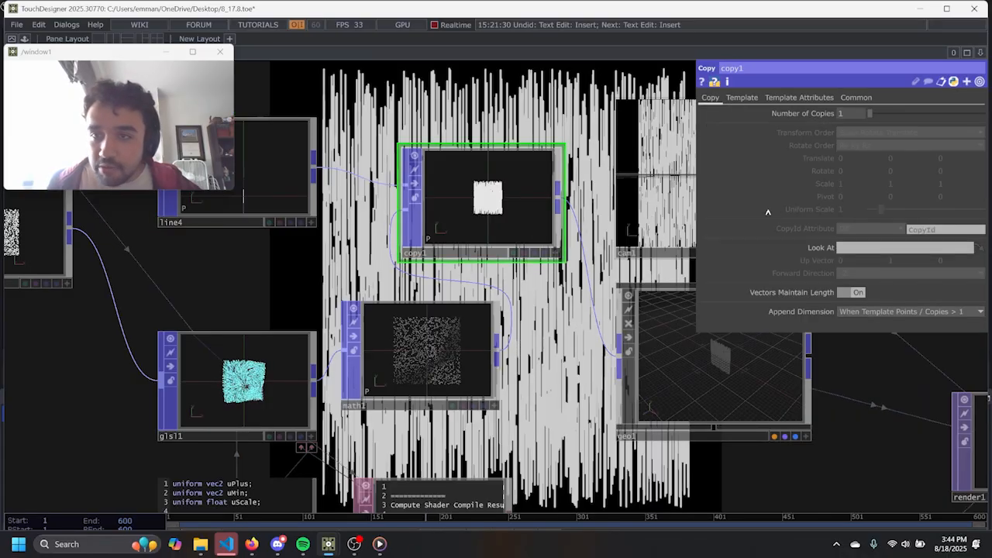
left_click(742, 98)
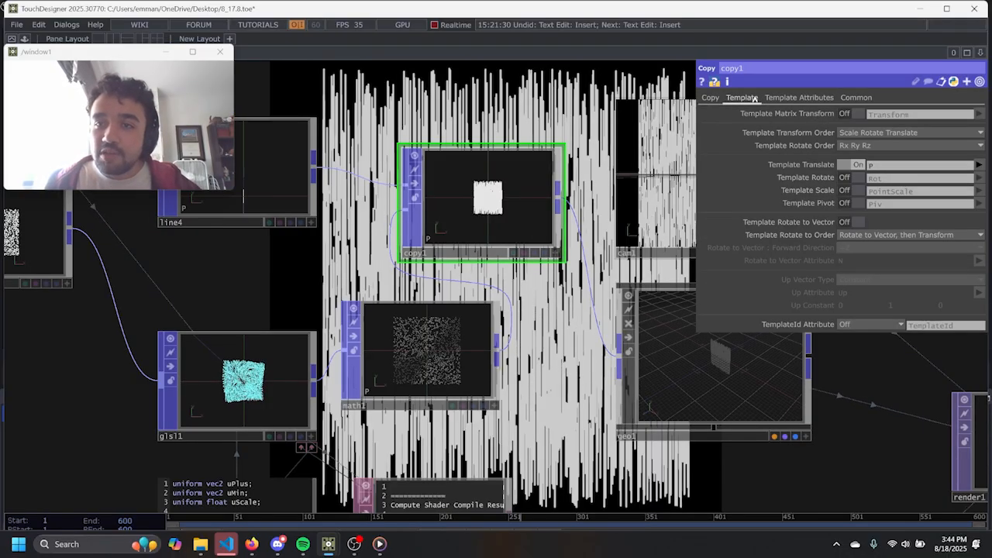
left_click(849, 178)
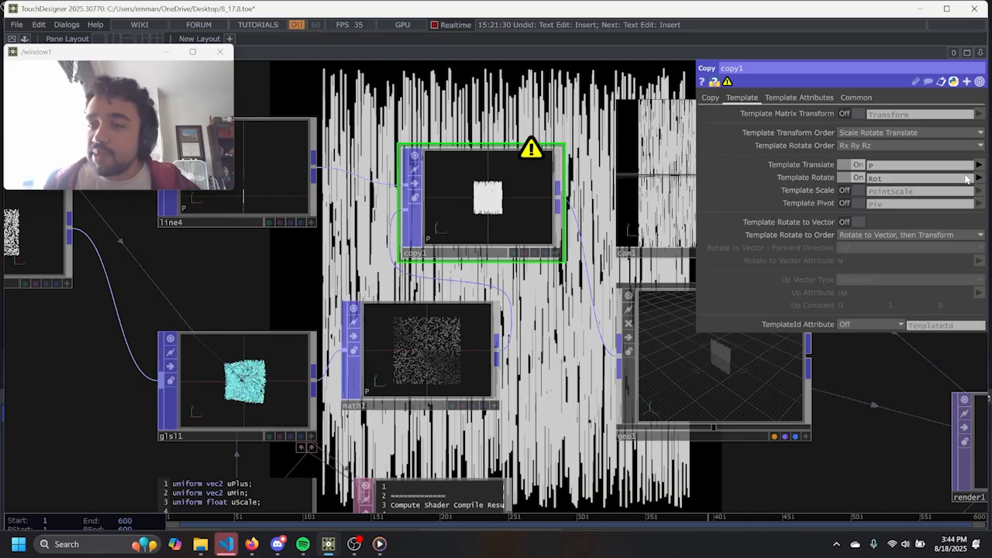
left_click(977, 202)
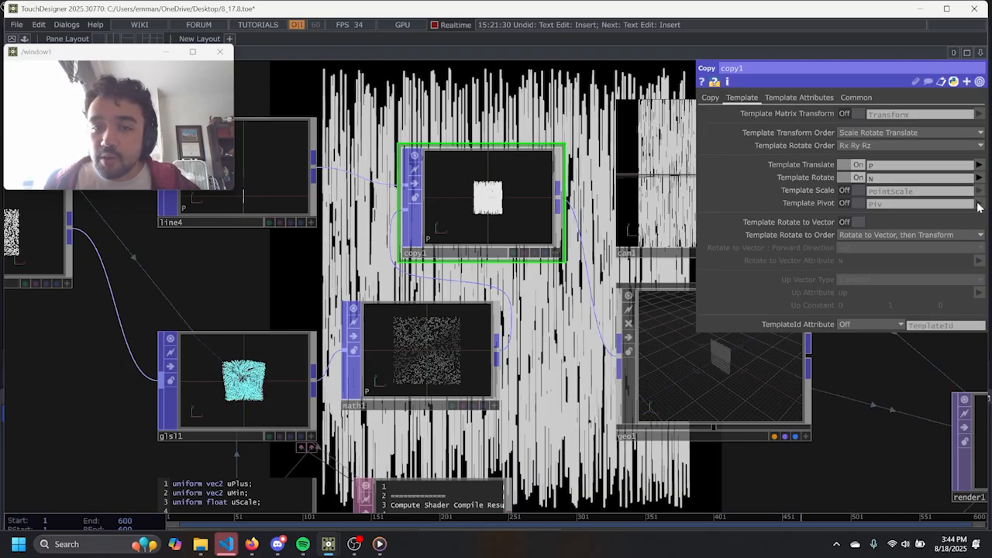
Set math1's Map to High value to 360.
left_click_drag(590, 225, 603, 211)
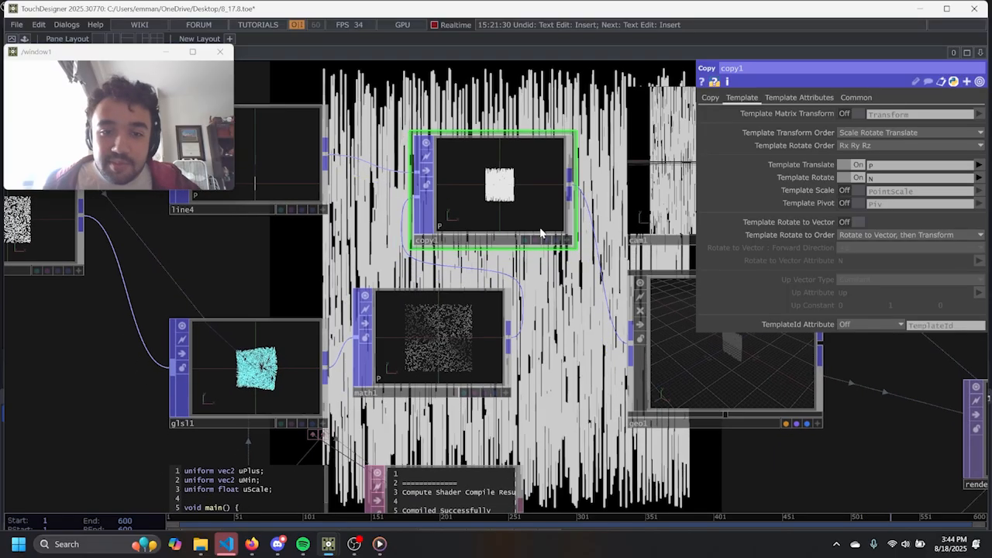
left_click(484, 319)
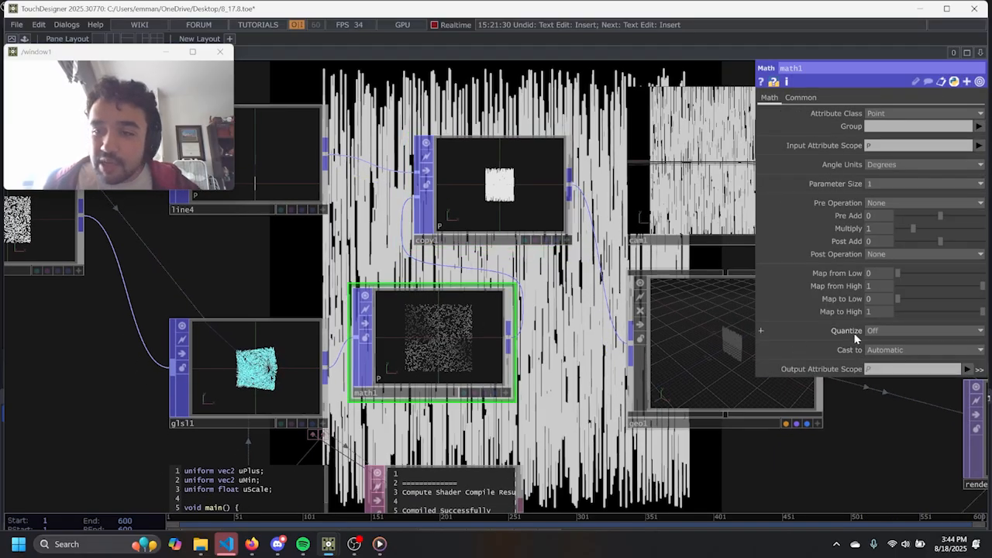
left_click_drag(468, 454, 543, 285)
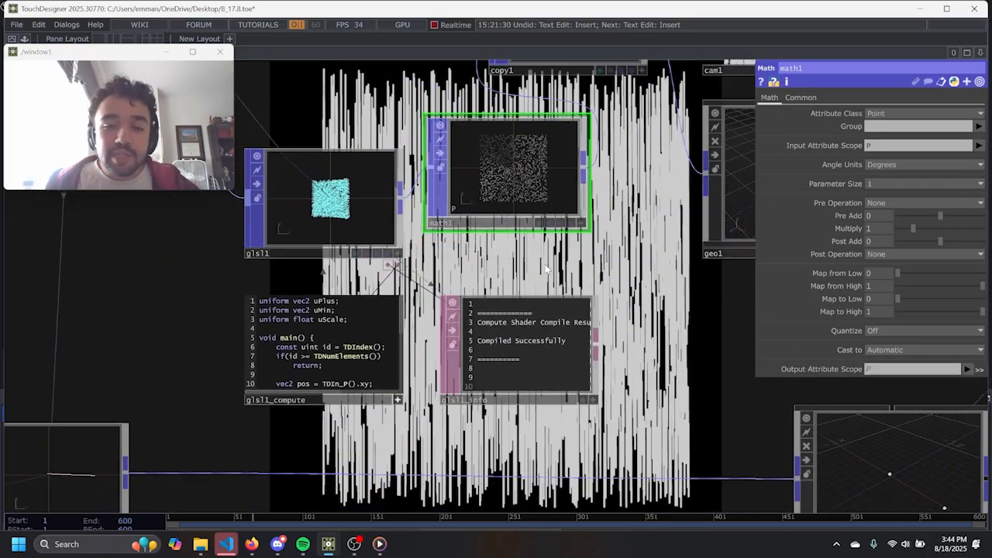
scroll(426, 403, "up", 6)
left_click_drag(422, 329, 450, 327)
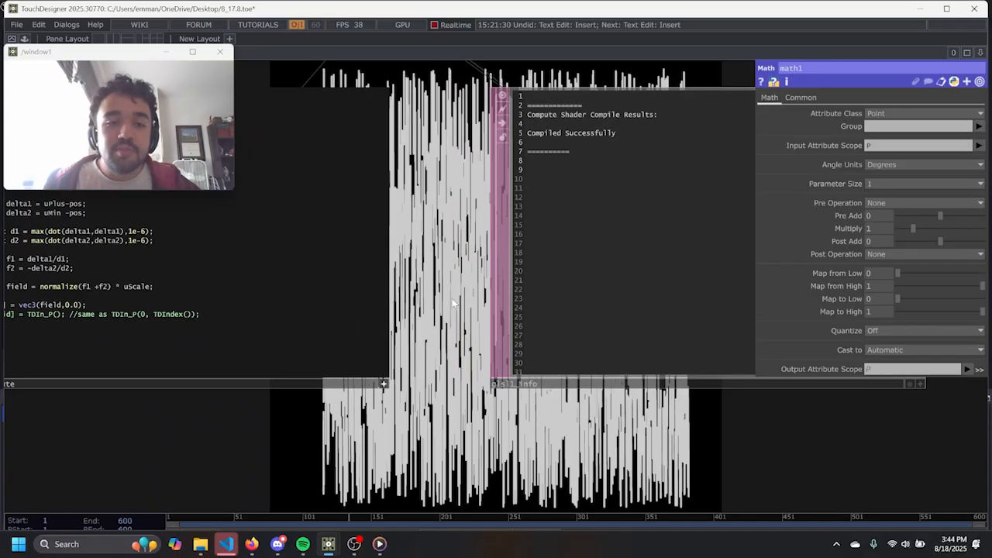
scroll(454, 303, "down", 6)
left_click_drag(568, 192, 561, 294)
scroll(563, 273, "up", 4)
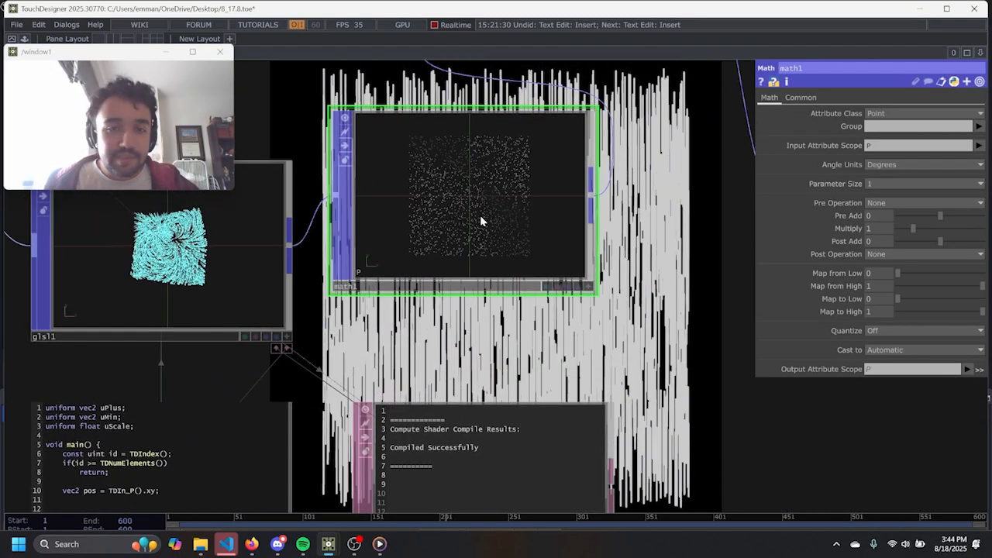
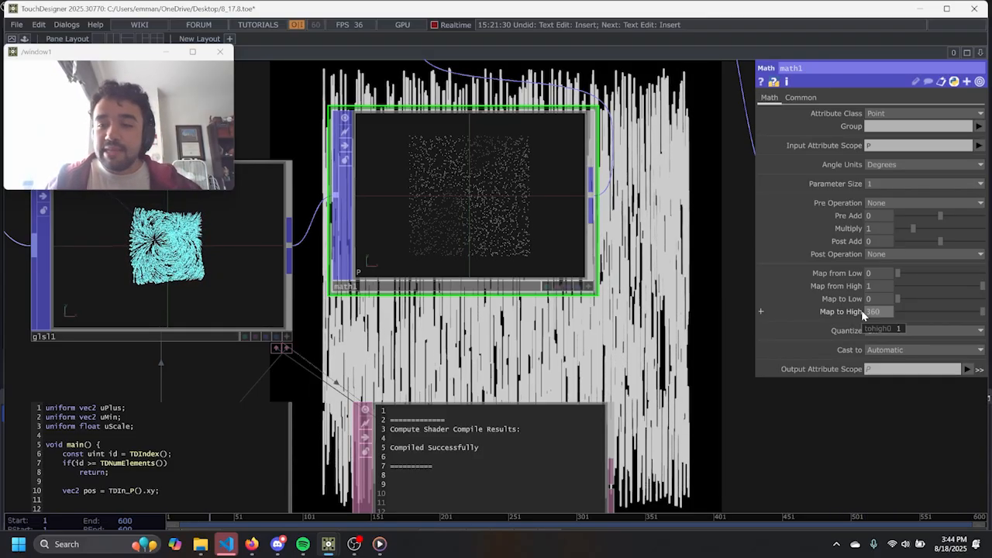
Change math1's Input Attribute Scope to N so the remapping applies to the normals.
scroll(692, 259, "down", 3)
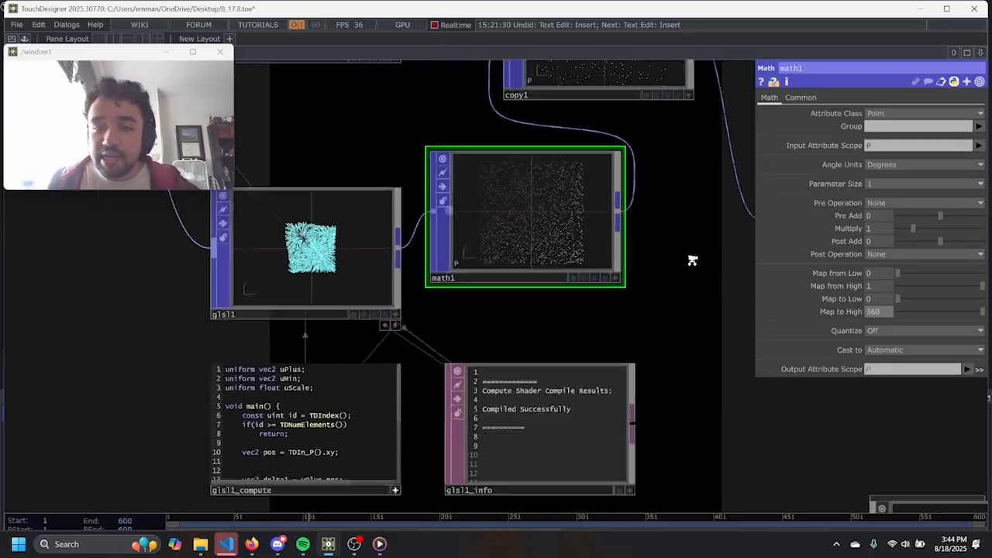
scroll(577, 115, "up", 5)
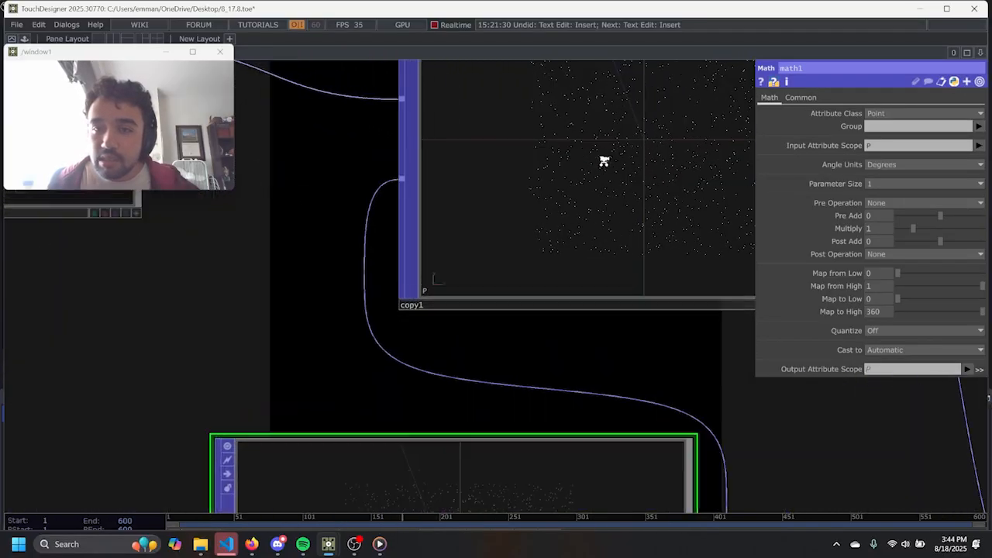
scroll(630, 189, "down", 5)
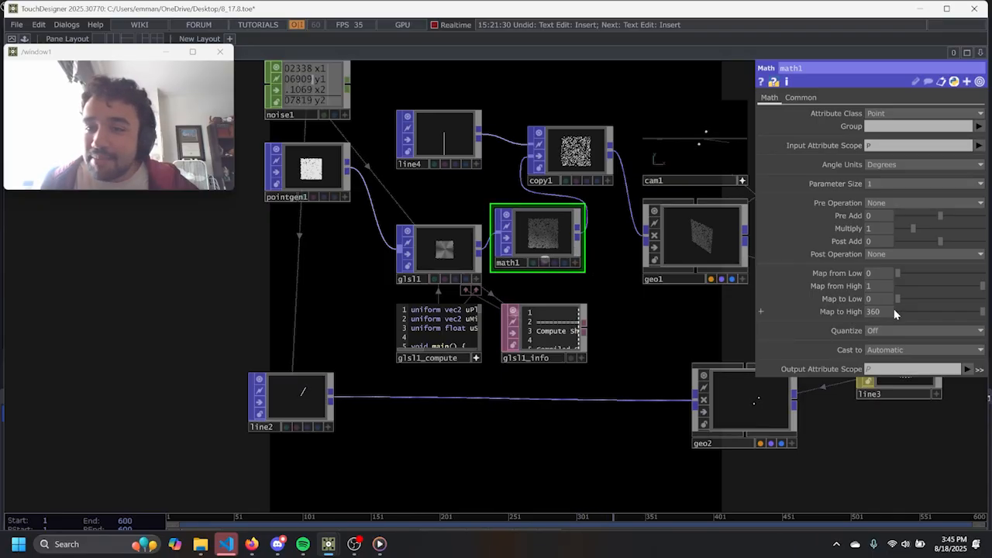
left_click(978, 145)
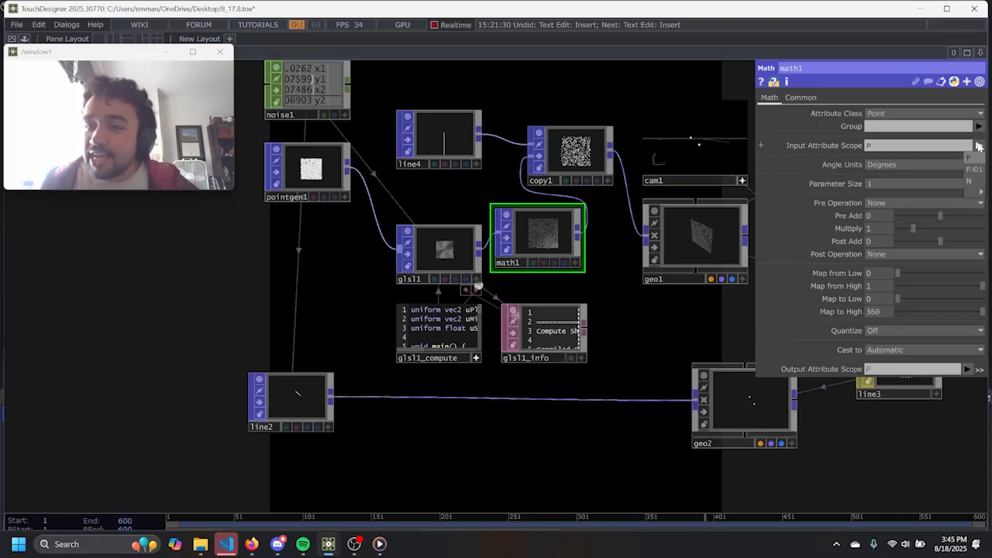
left_click(974, 181)
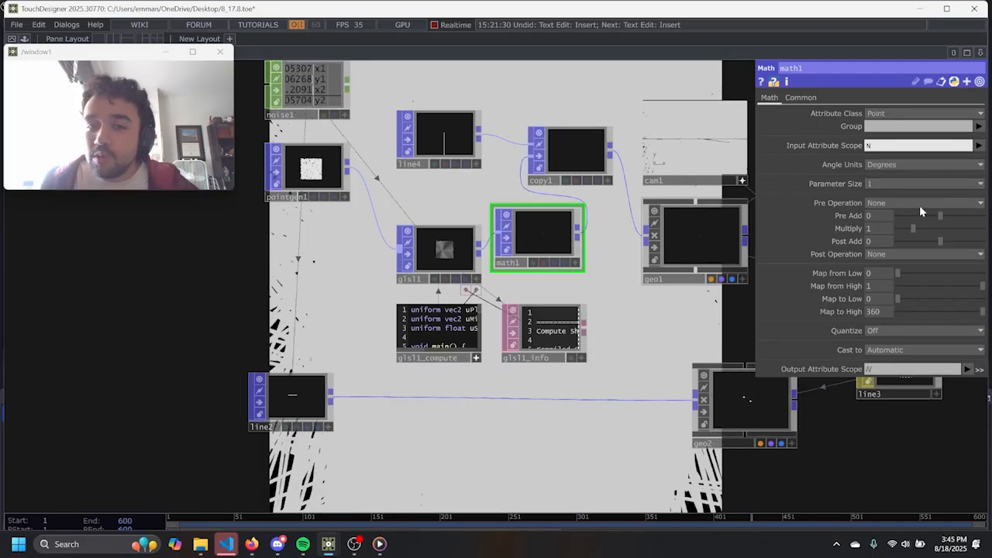
Shorten line4 by setting the Y position of point 0 to 0.01 and of point 1 to -0.01.
left_click(450, 128)
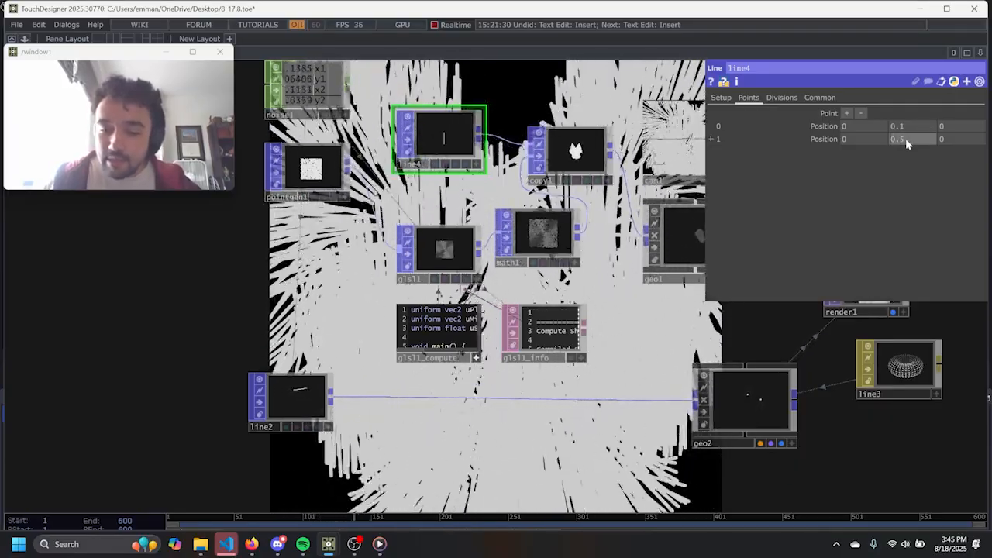
key("BackSpace")
type("01")
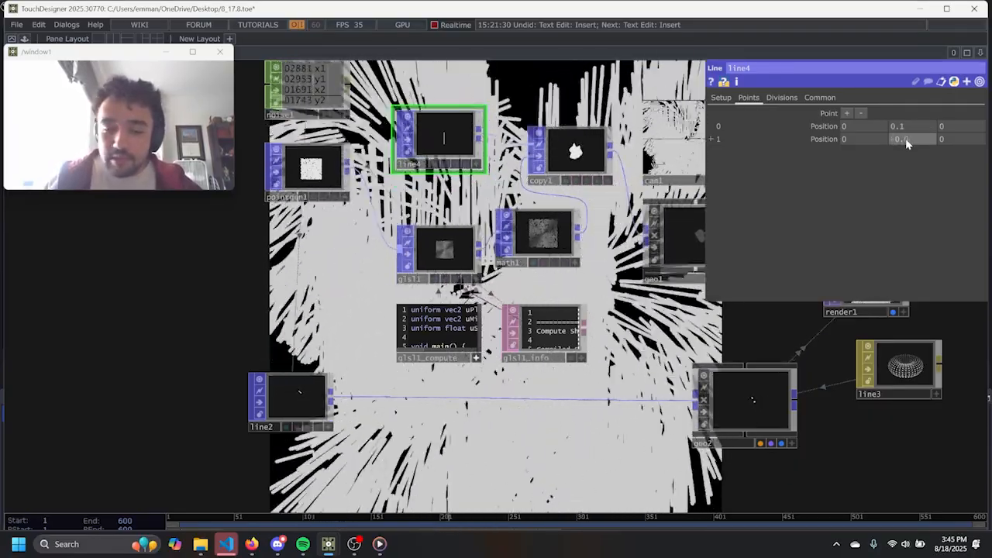
key("Return")
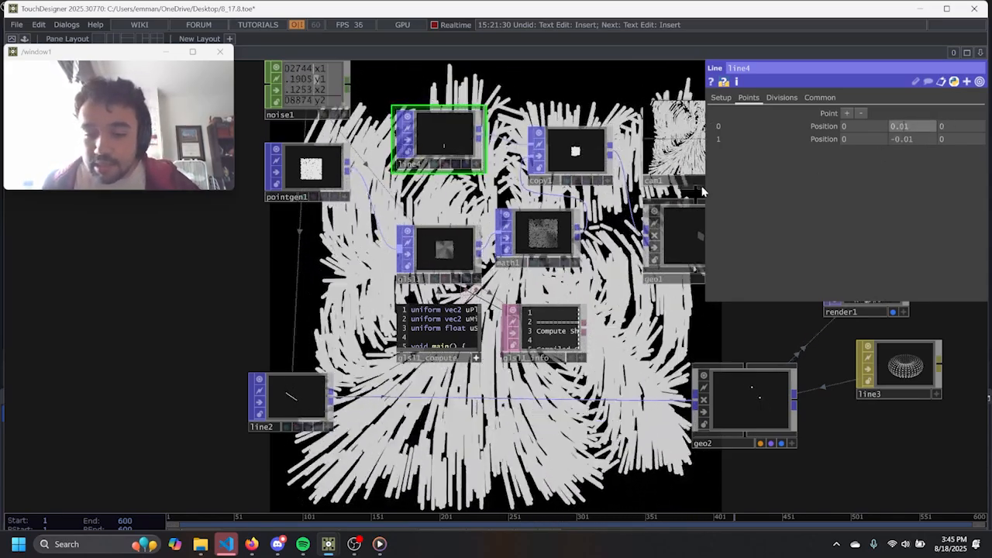
Thin the rendered lines in the line1 material by setting Distance Far to 4.7 and Width Near to 1.4.
left_click_drag(626, 109, 380, 122)
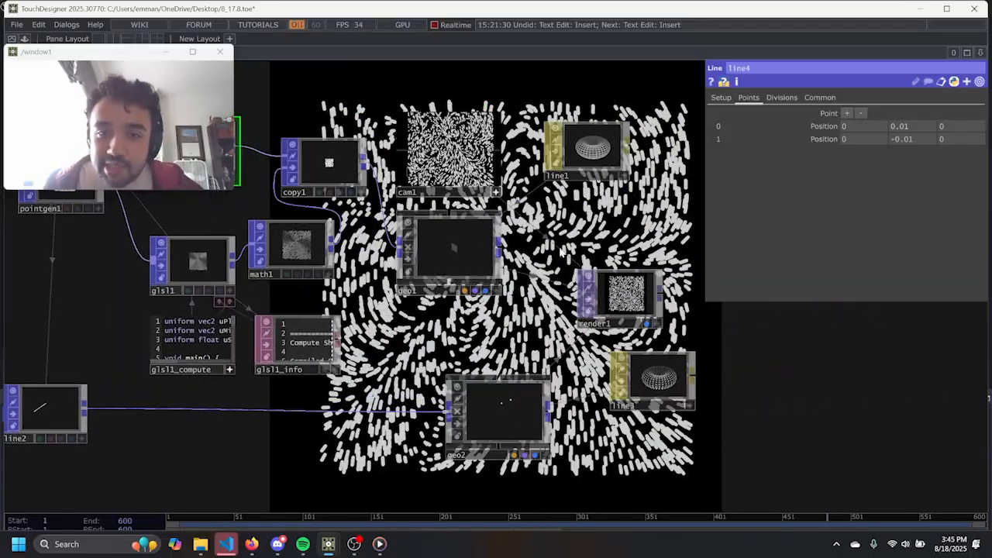
left_click_drag(575, 158, 503, 252)
left_click(503, 252)
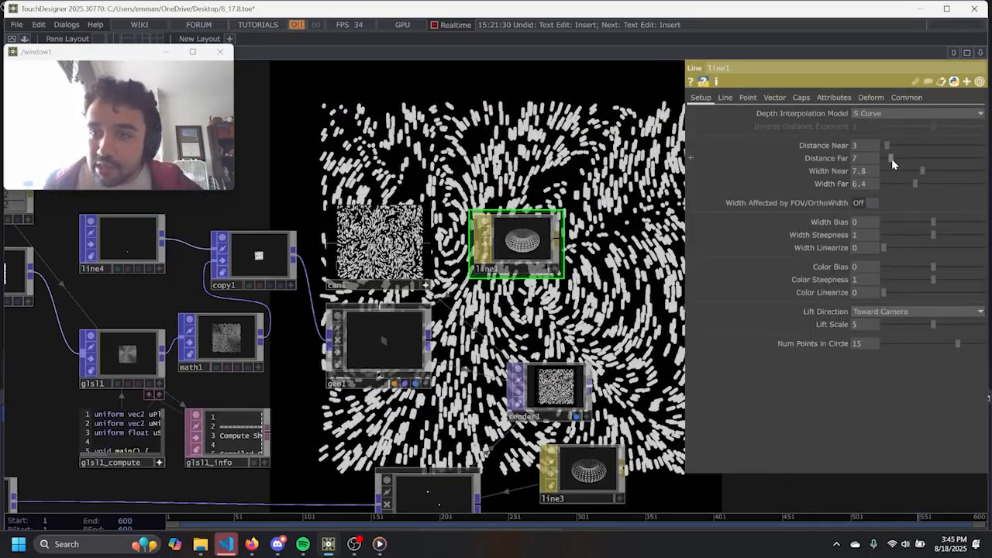
mouse_move(883, 158)
left_mouse_down()
mouse_move(912, 170)
mouse_move(891, 168)
left_mouse_up()
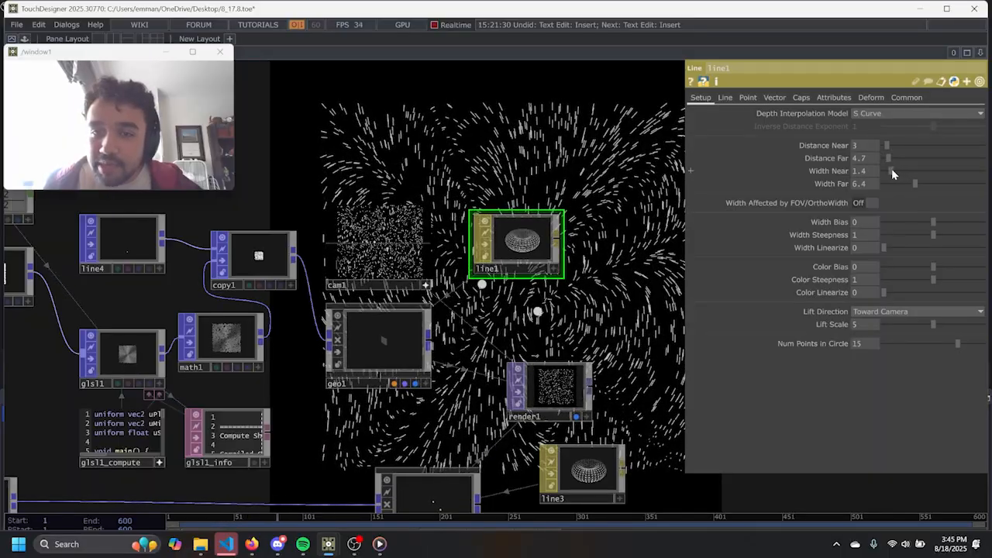
left_click_drag(588, 318, 418, 298)
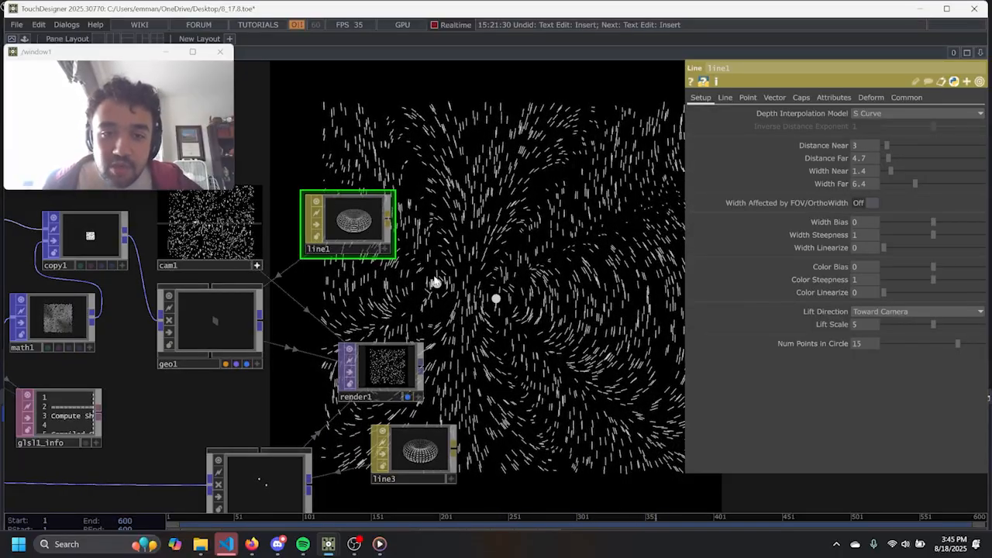
left_click_drag(565, 295, 781, 276)
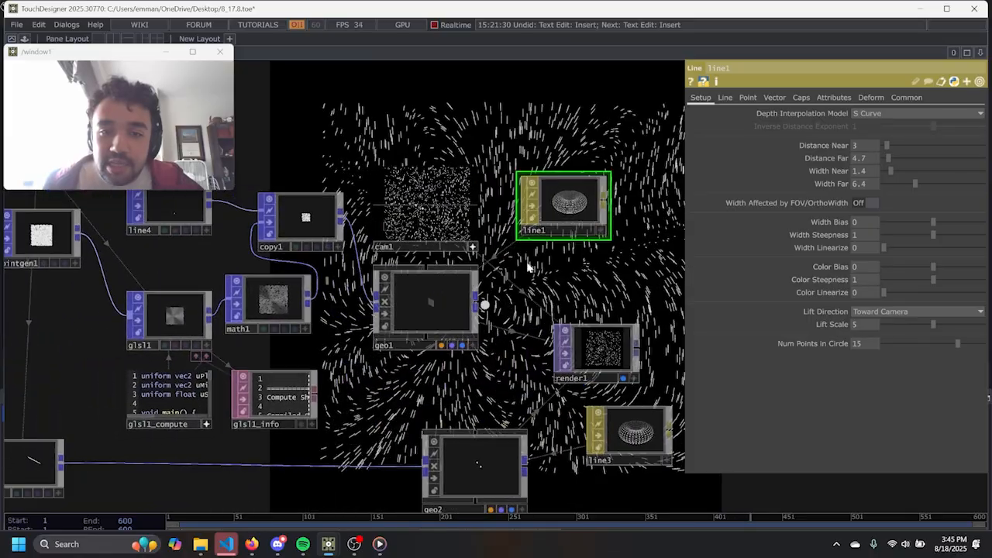
Lengthen line4 by setting the Y position of point 0 to 0.05.
left_click_drag(296, 162, 537, 308)
left_click(303, 217)
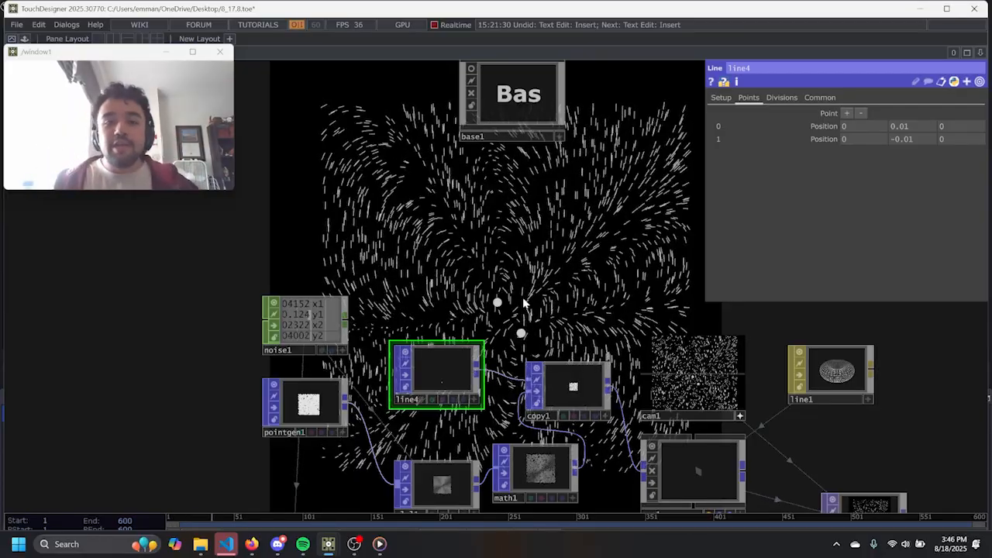
scroll(595, 228, "down", 5)
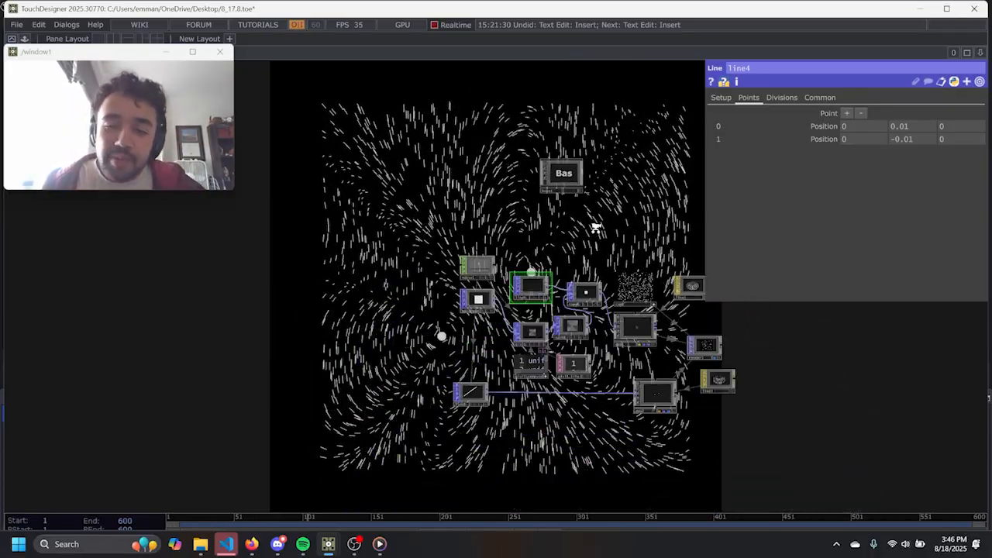
scroll(593, 230, "up", 3)
left_click_drag(517, 240, 801, 302)
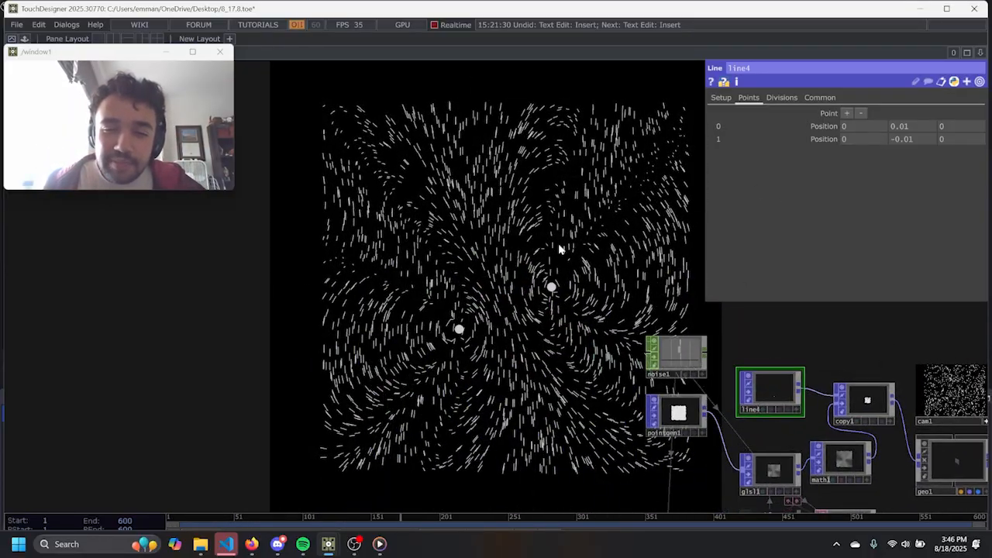
left_click_drag(572, 291, 270, 239)
scroll(585, 322, "up", 3)
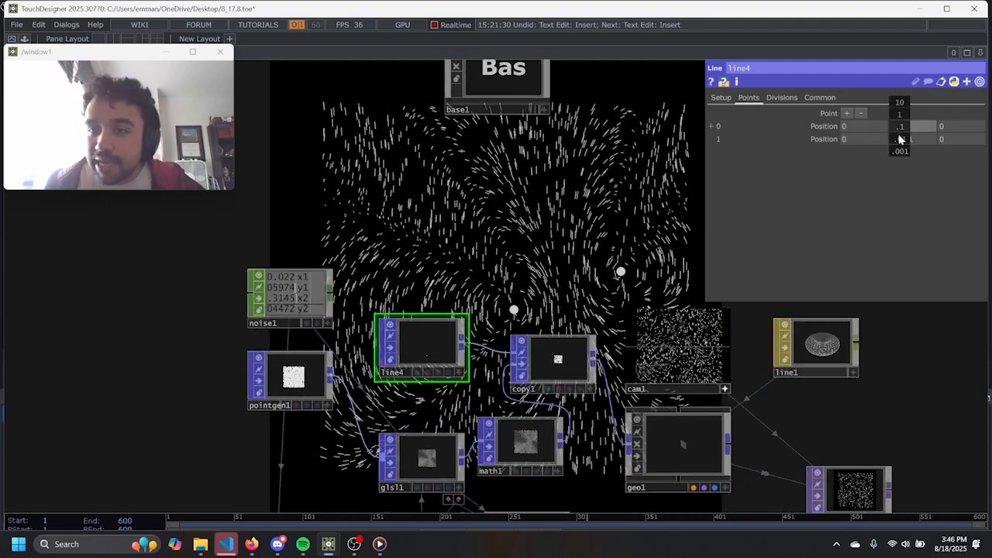
middle_click_drag(899, 103, 901, 104)
scroll(682, 170, "down", 4)
left_click_drag(636, 193, 563, 199)
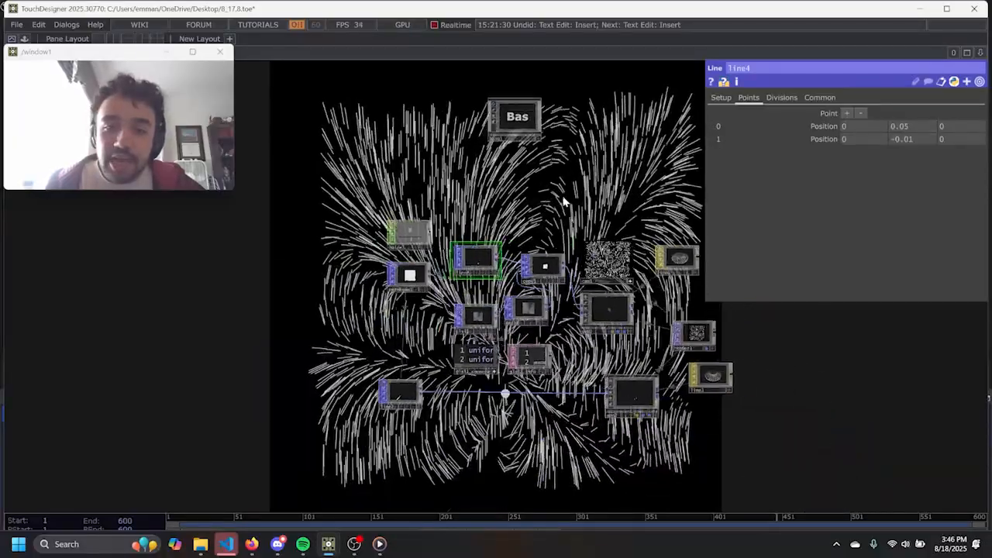
Lower the uScale vector value of glsl1 to 0.1.
scroll(581, 196, "up", 4)
left_click(377, 413)
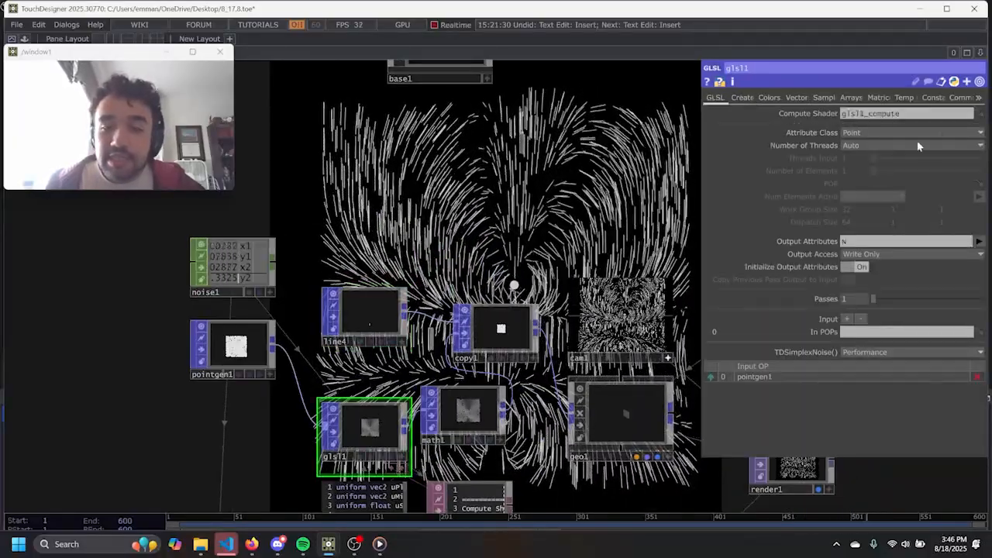
left_click(795, 97)
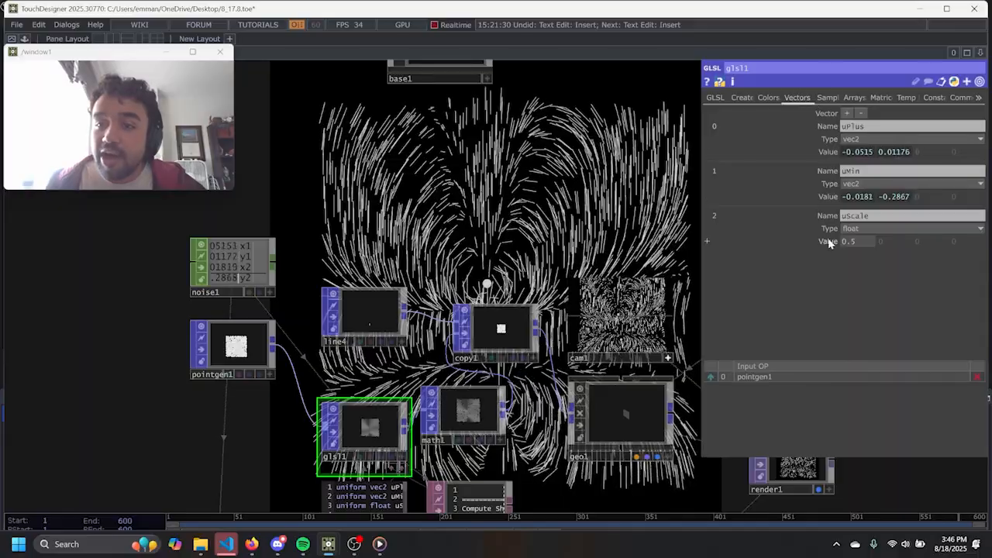
middle_click(865, 242)
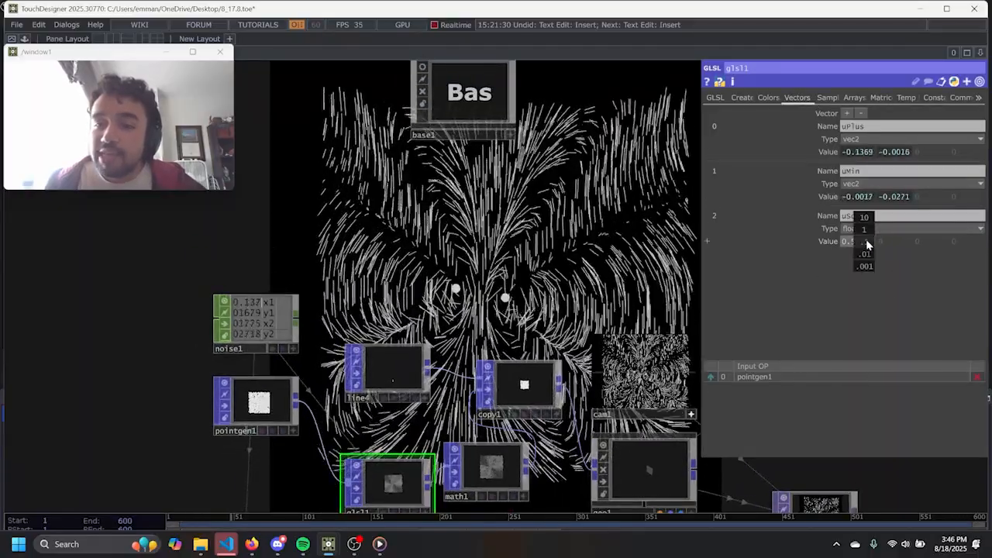
middle_click_drag(861, 219, 860, 219)
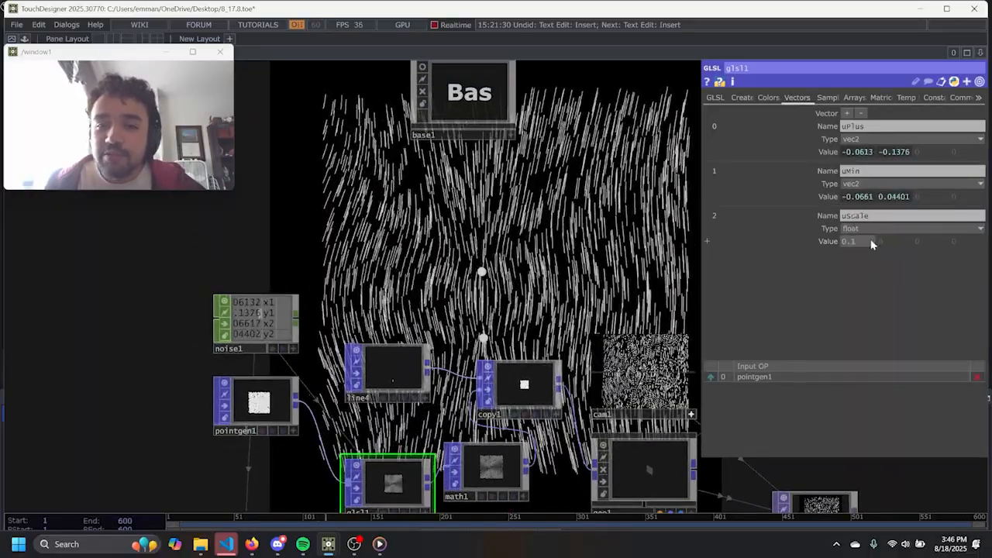
scroll(561, 221, "down", 3)
left_click_drag(594, 218, 564, 223)
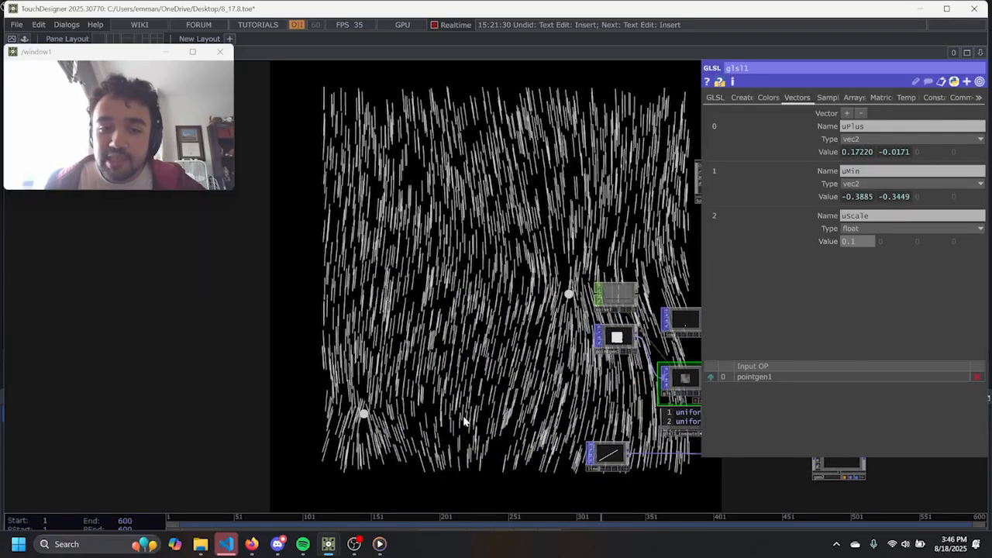
Set the Y position of point 1 in line4 to -0.05.
scroll(563, 228, "up", 5)
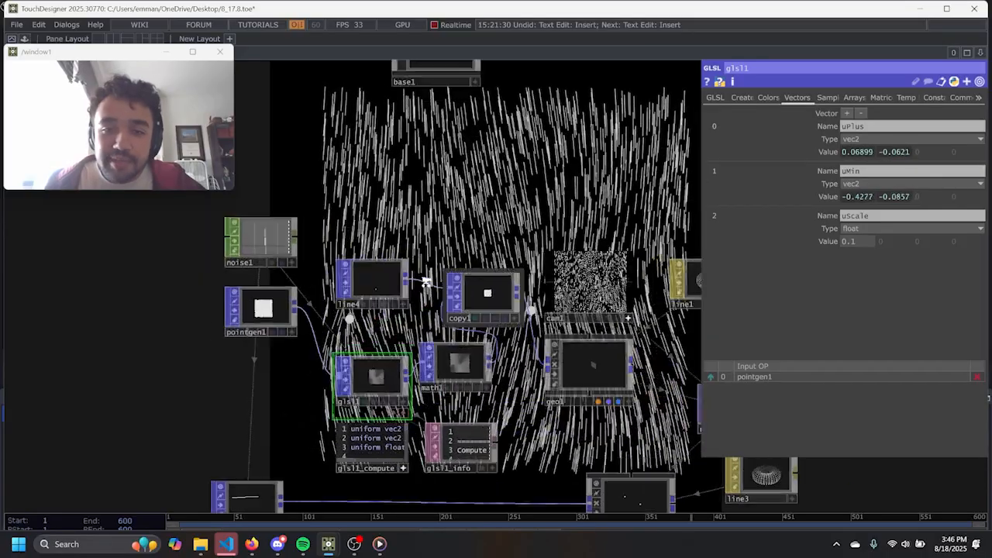
left_click(321, 310)
scroll(320, 310, "up", 6)
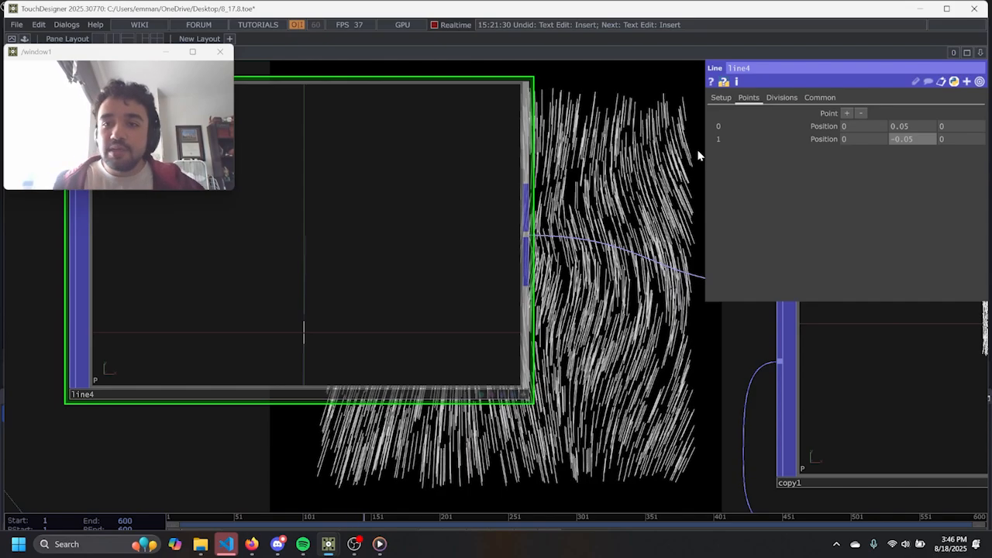
scroll(496, 197, "down", 5)
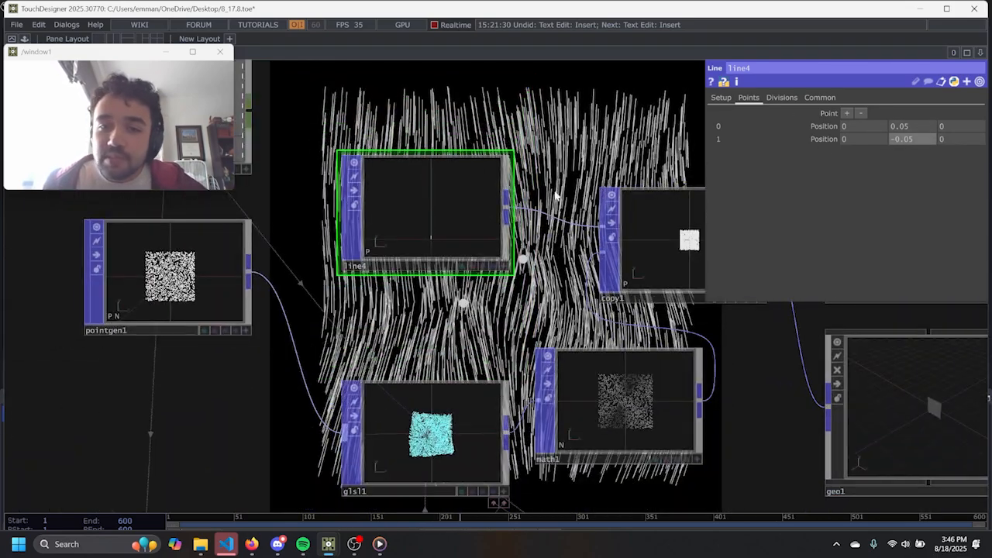
Set pointgen1's Number of Points to 1759 and its Seed to 2.57.
left_click(201, 311)
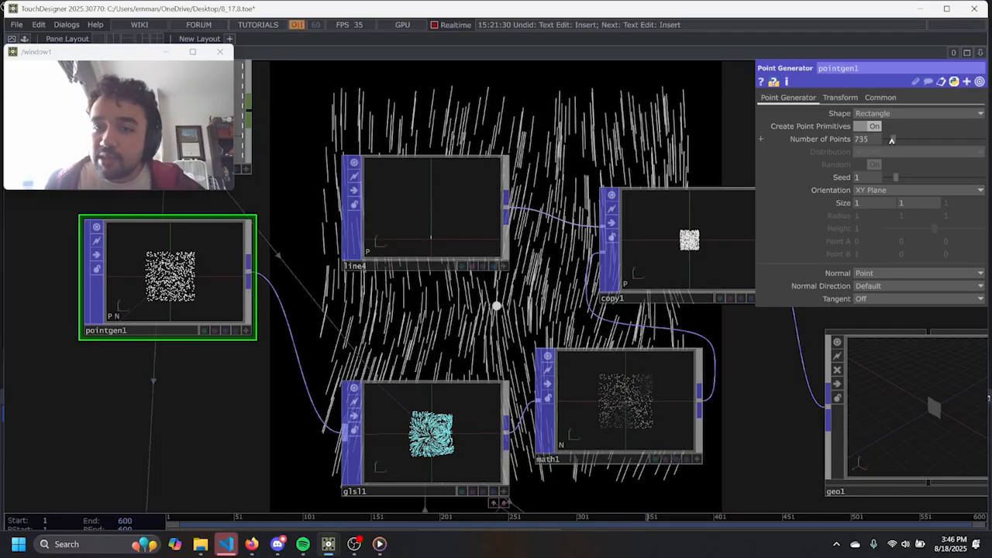
left_click_drag(898, 139, 902, 139)
left_click_drag(898, 177, 912, 180)
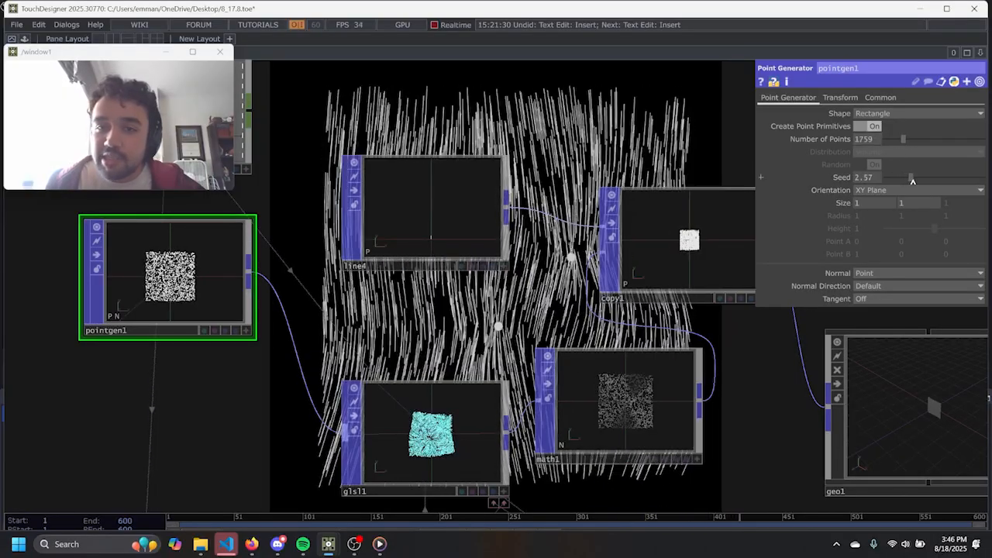
Set the uScale vector value of glsl1 to 0.2.
scroll(641, 157, "down", 2)
left_click(542, 354)
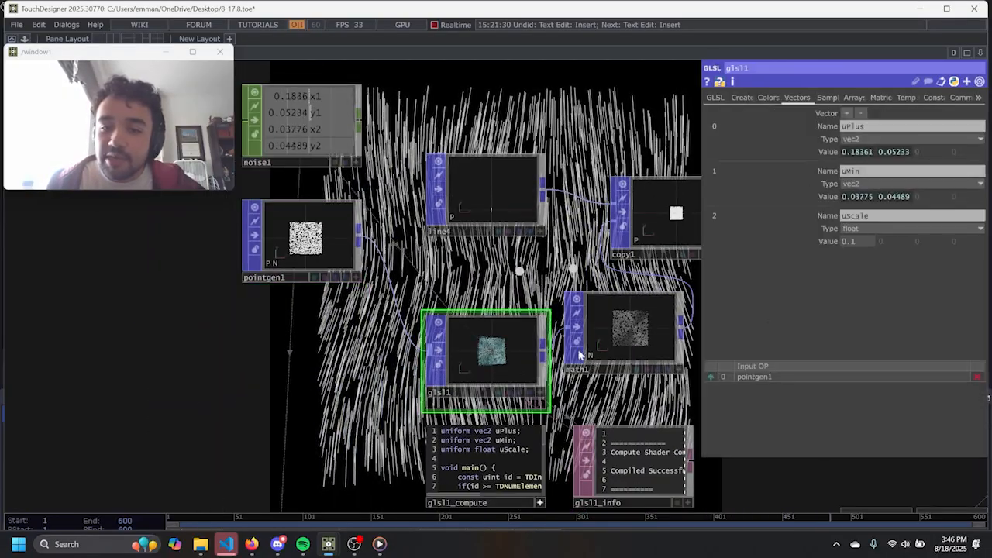
mouse_move(876, 240)
middle_mouse_down()
mouse_move(887, 239)
mouse_move(876, 241)
middle_mouse_up()
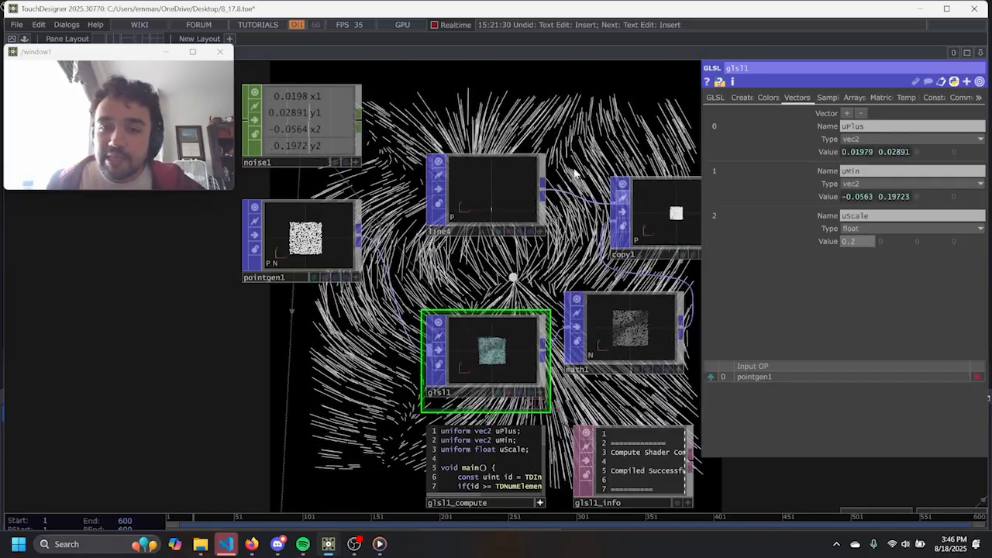
Insert a Transform POP between line4 and copy1 and set its Y scale to 0.5.
scroll(456, 184, "down", 2)
left_click(455, 183)
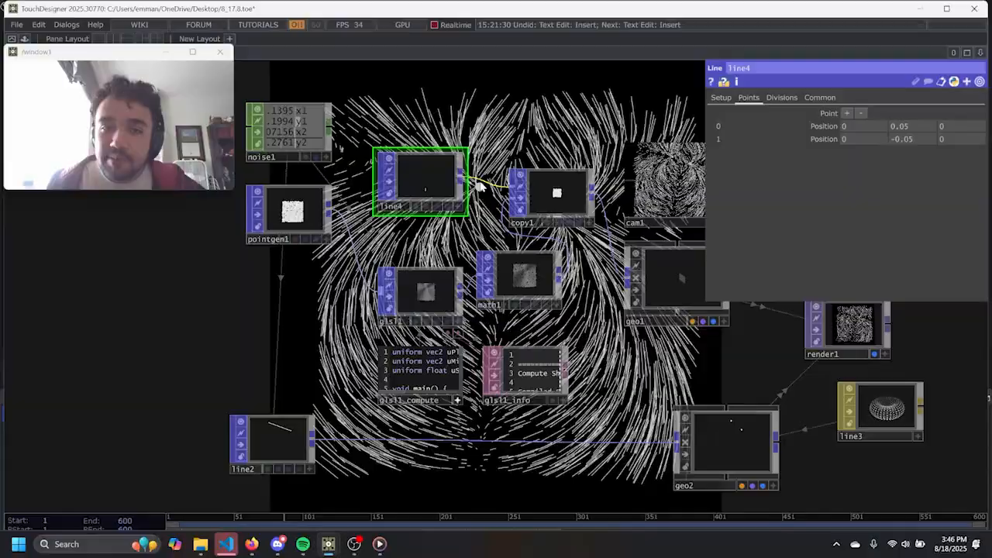
right_click(476, 166)
left_click(493, 167)
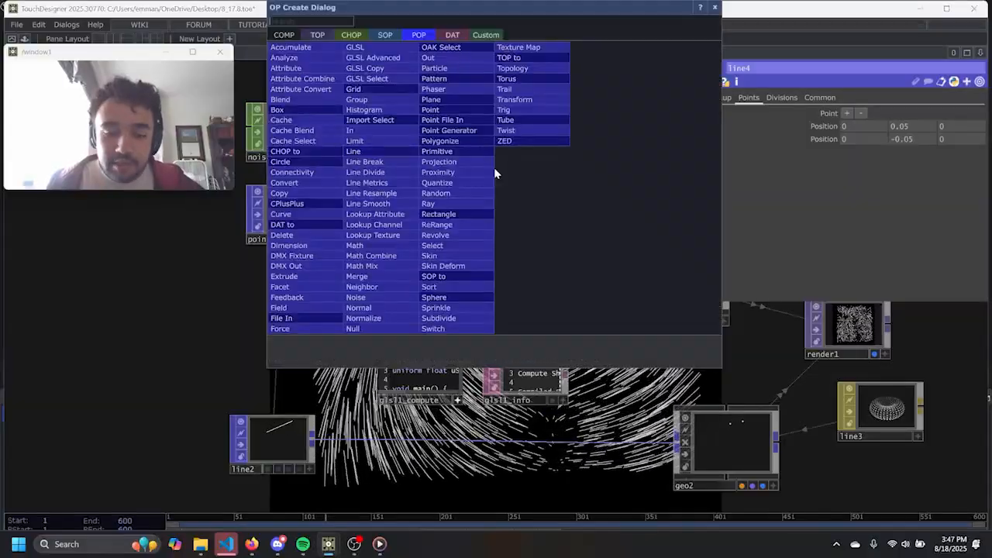
left_click(514, 99)
middle_click_drag(912, 239, 897, 229)
middle_click_drag(744, 241, 701, 241)
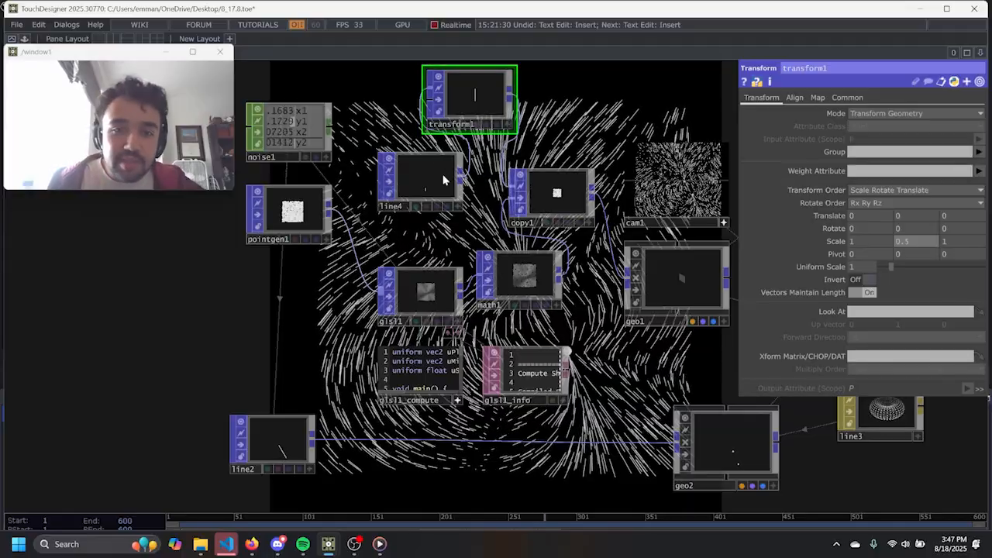
Rearrange the network by placing line4 beside transform1 and moving glsl1 with its DATs farther from math1.
left_click_drag(416, 170, 367, 106)
left_click_drag(342, 207, 291, 231)
left_click_drag(378, 321, 328, 321)
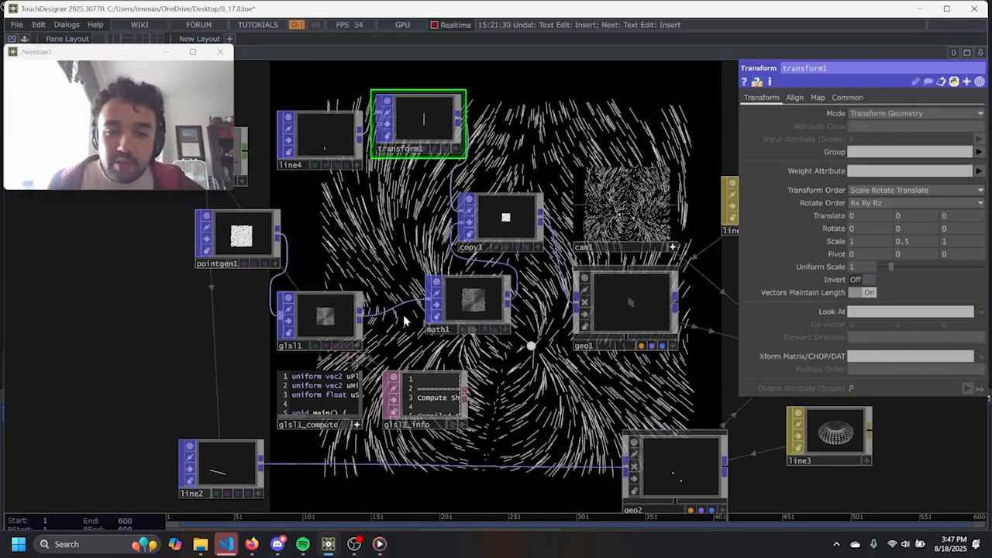
scroll(389, 320, "up", 3)
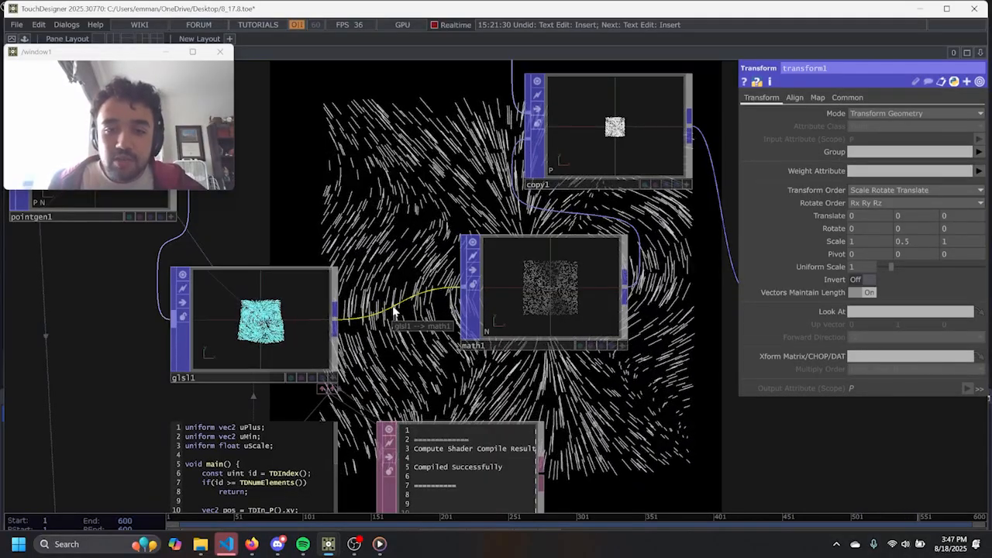
right_click(396, 307)
left_click(447, 369)
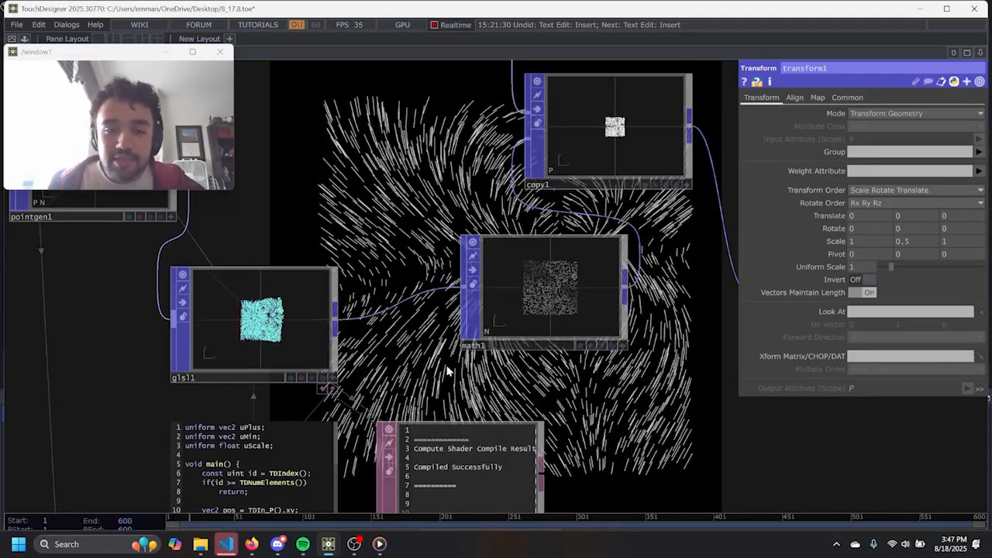
Undock the glsl1_compute DAT and move it and glsl1_info side by side below glsl1, clear of math1.
left_click_drag(447, 370, 550, 188)
left_click(435, 351)
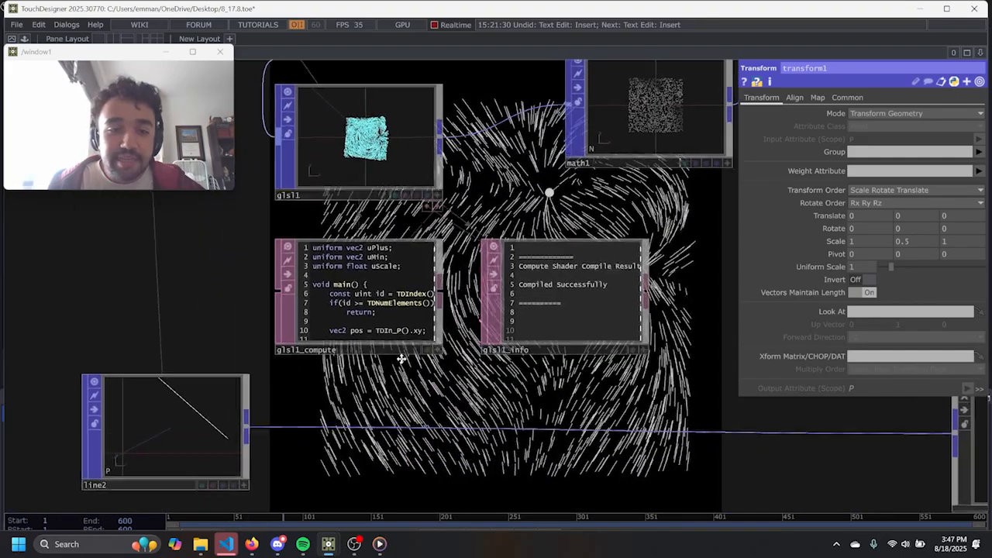
left_click_drag(175, 357, 502, 322)
left_click_drag(502, 361, 309, 358)
left_click_drag(478, 387, 21, 356)
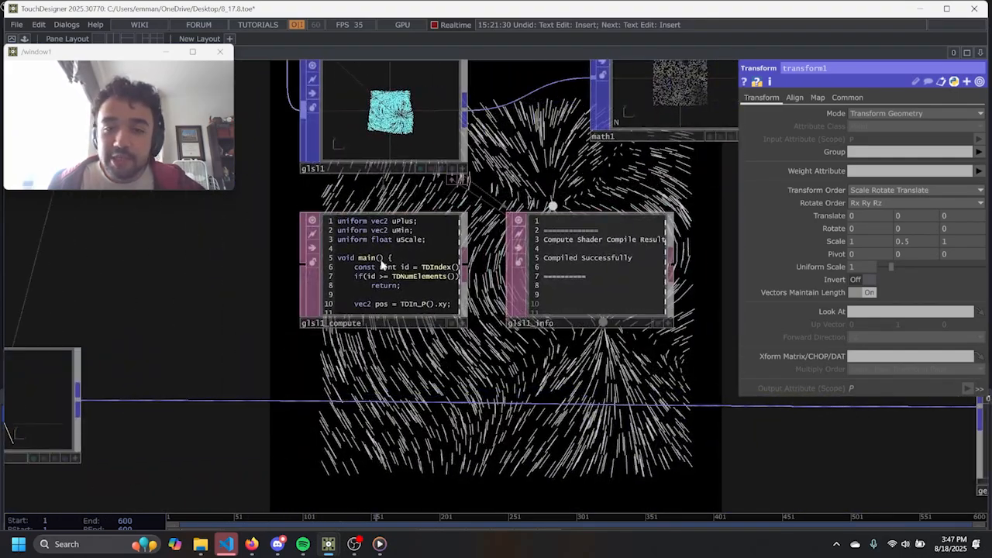
left_click_drag(381, 263, 252, 304)
left_click_drag(496, 333, 405, 328)
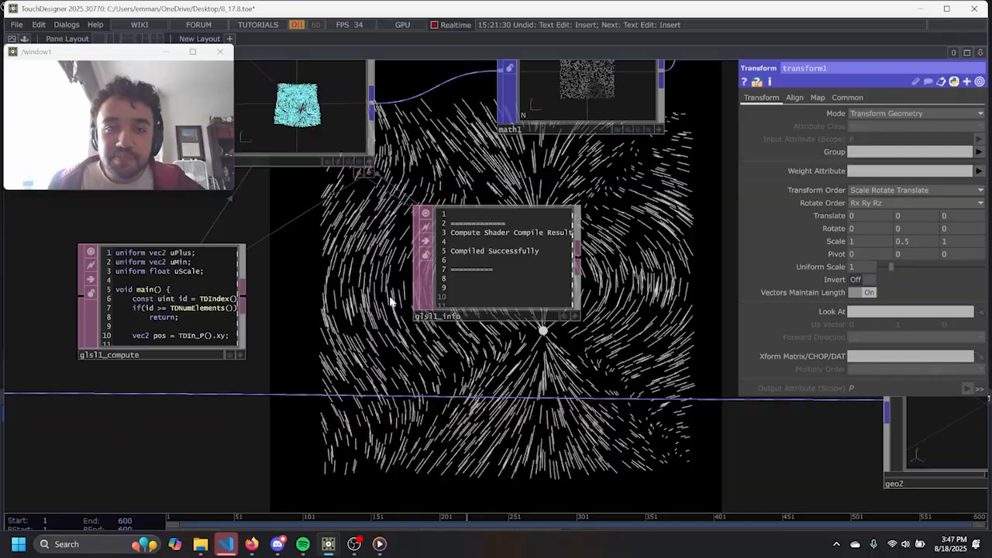
left_click_drag(447, 250, 304, 288)
Add a Math Mix POP fed by glsl1 and connect its output to math1.
left_click_drag(374, 111, 338, 167)
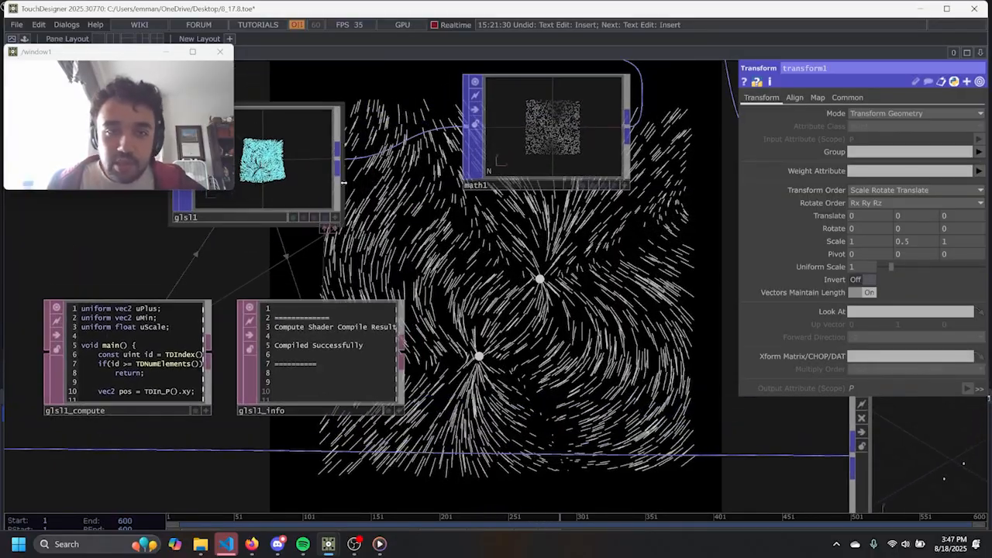
right_click(338, 167)
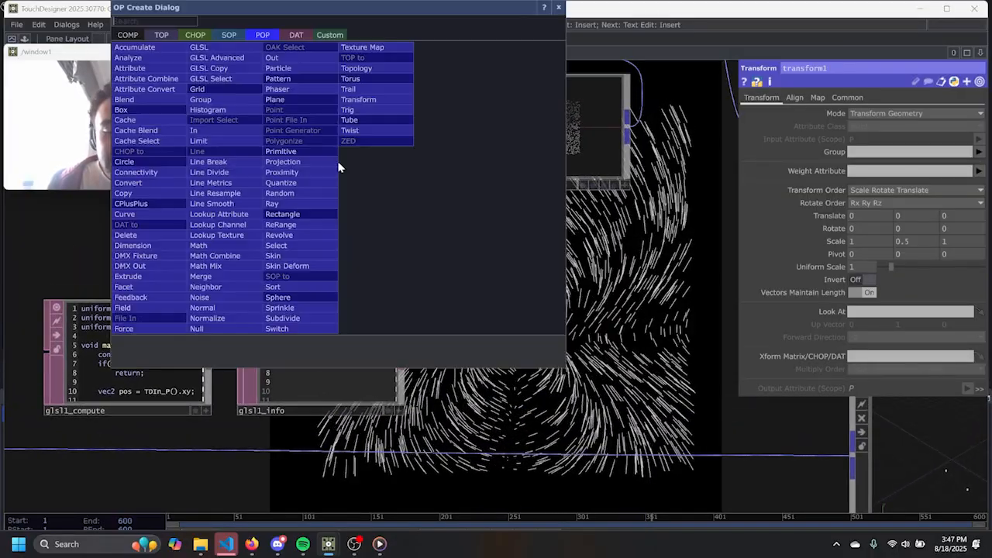
left_click(252, 256)
left_click(534, 286)
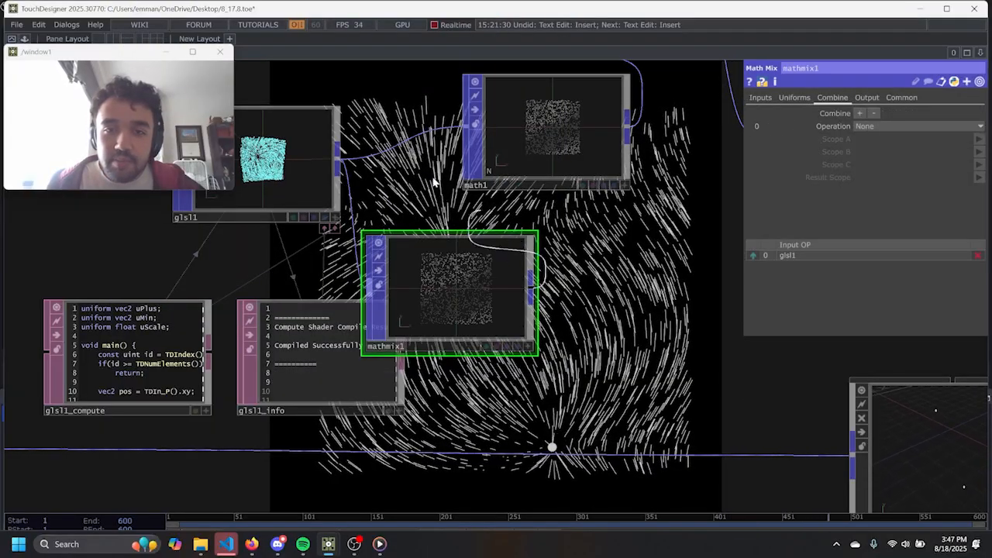
Configure mathmix1's combine with Operation A, Scope A set to N and Result Scope set to S.
left_click(896, 127)
left_click(787, 150)
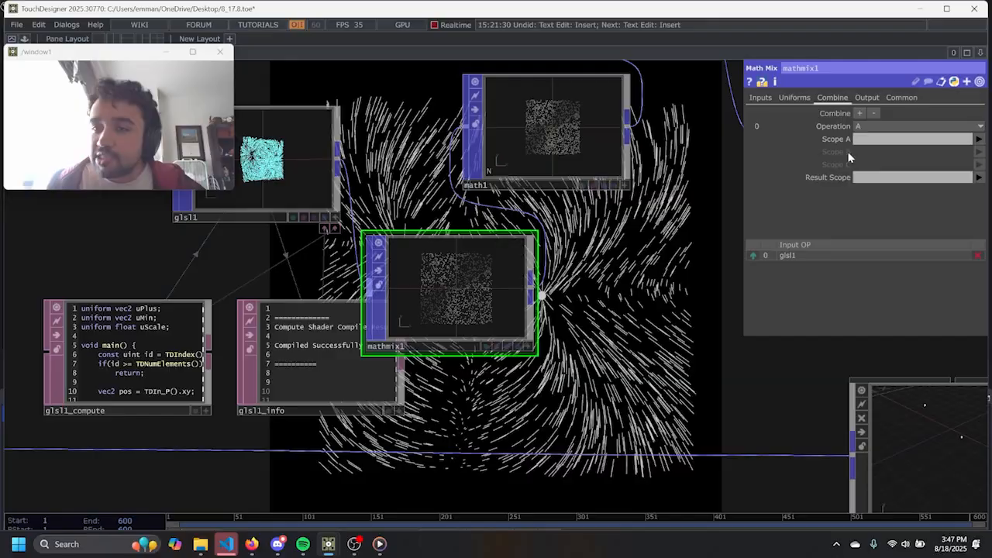
left_click(978, 140)
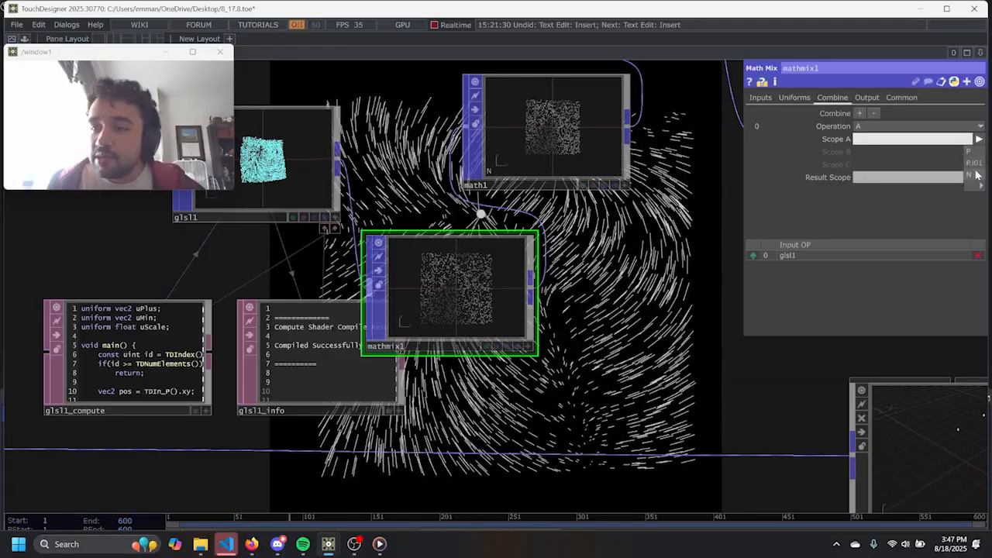
left_click(937, 178)
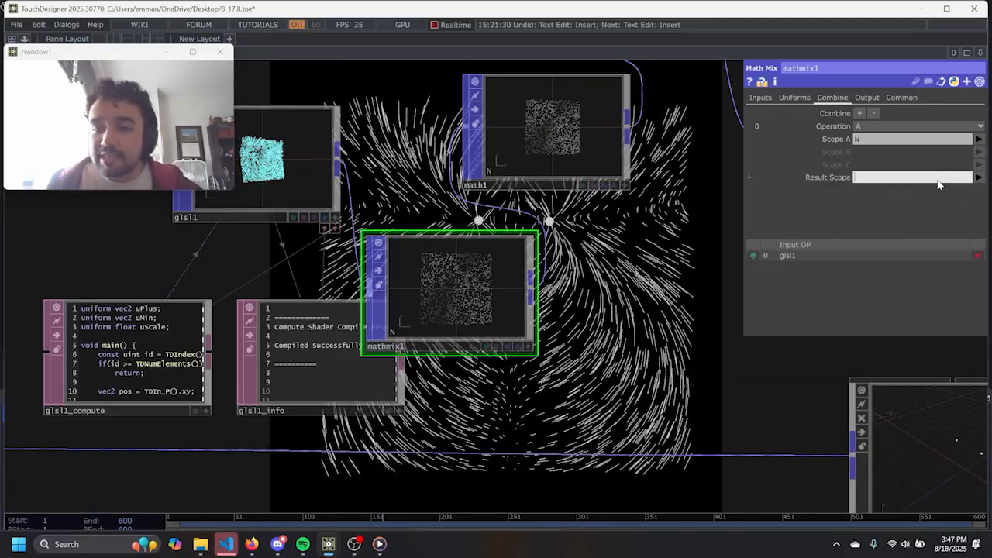
type("S")
key("Return")
Enable Template Scale on copy1 and set its attribute to S.
left_click_drag(608, 256, 507, 424)
scroll(509, 423, "down", 2)
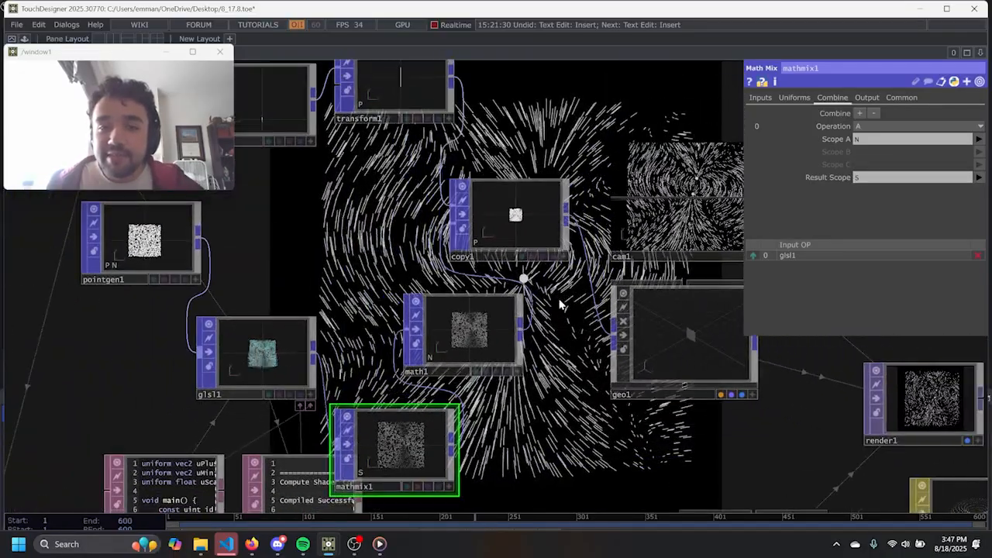
left_click(553, 246)
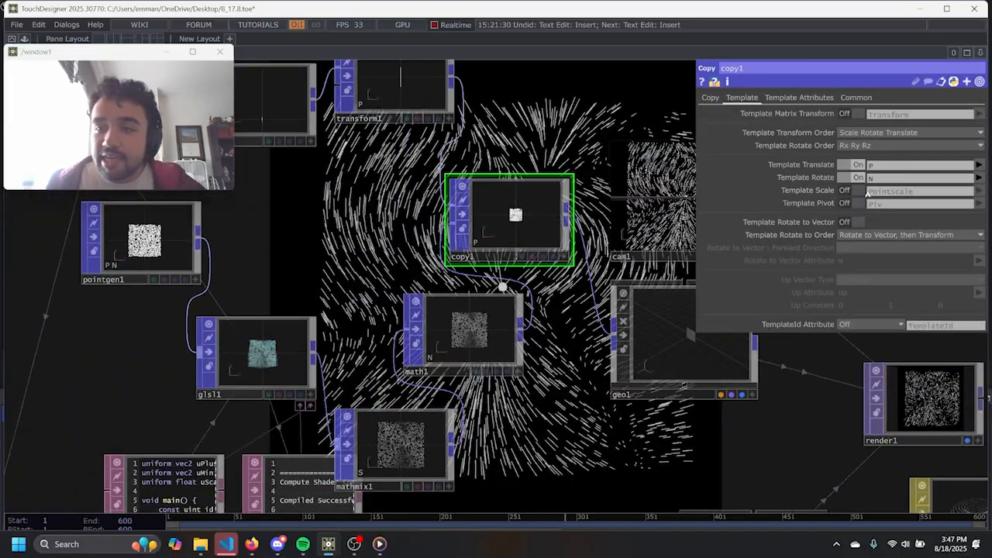
left_click(854, 189)
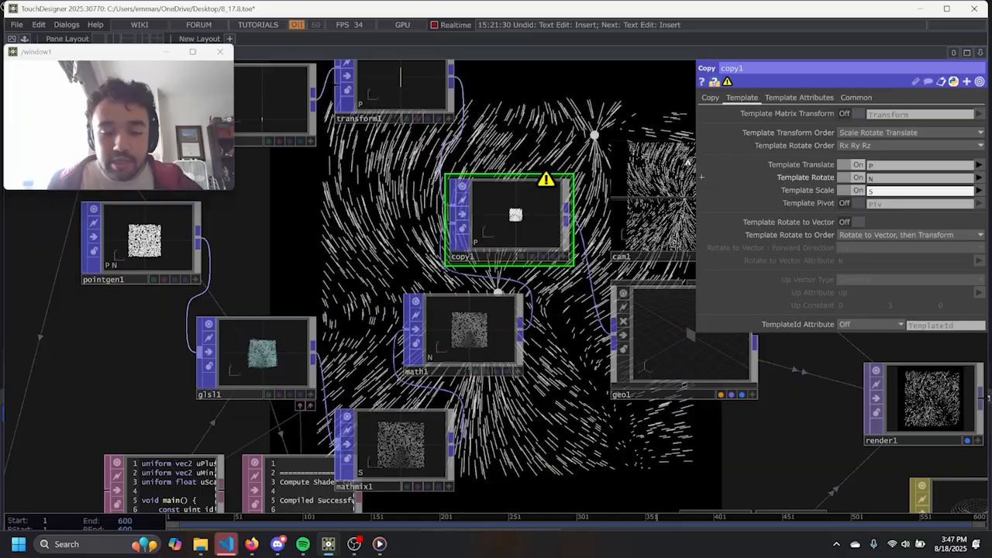
left_click_drag(530, 150, 499, 265)
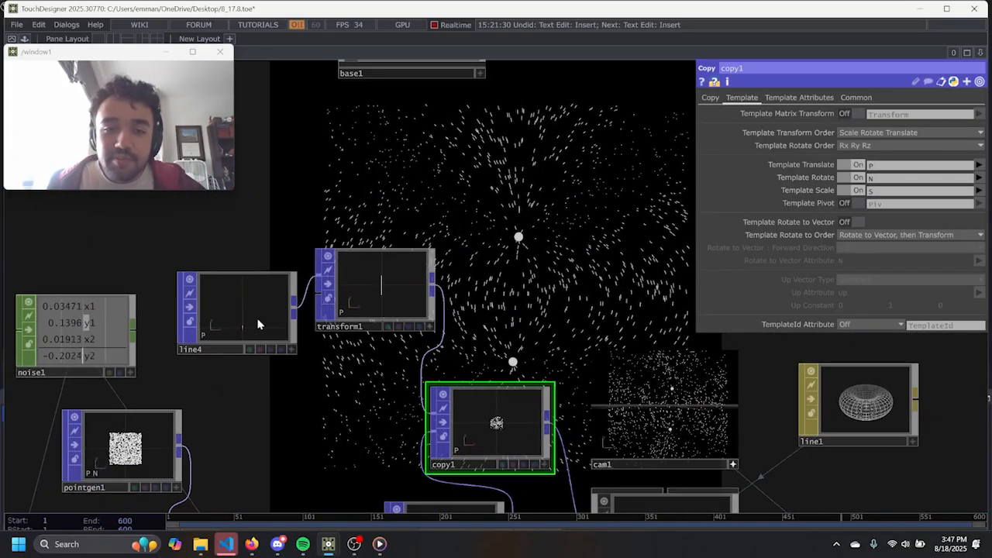
left_click(264, 326)
left_click(351, 300)
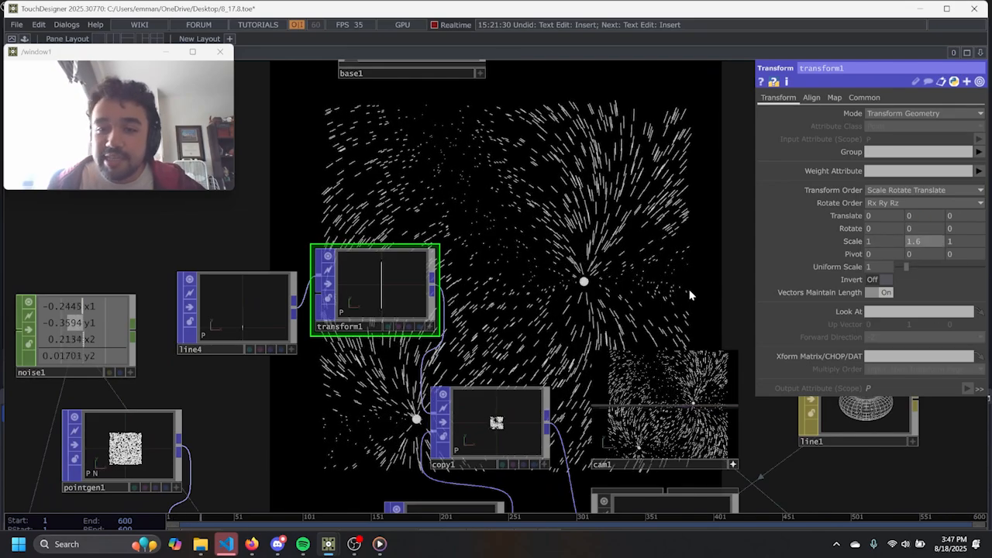
left_click_drag(664, 275, 547, 337)
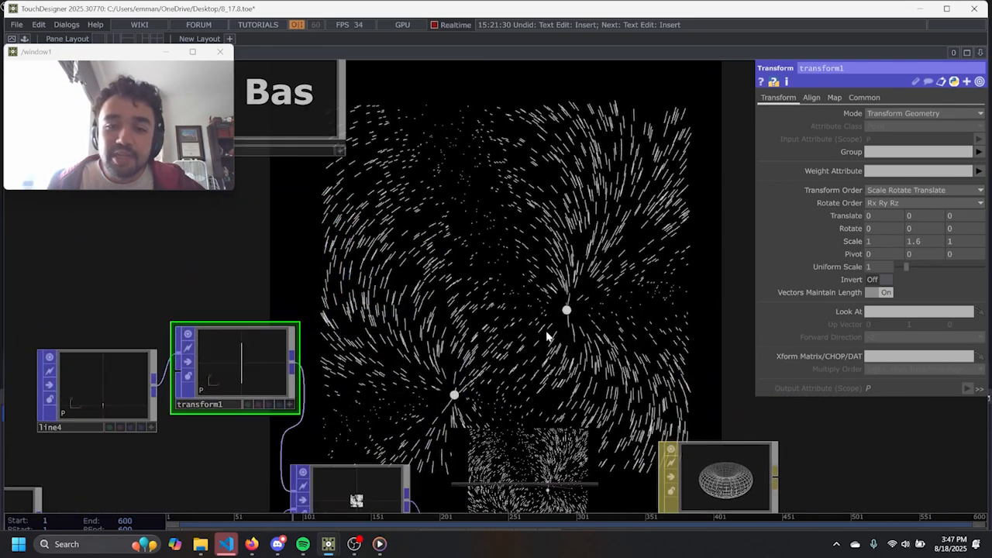
Change noise1's X translate expression to absTime.seconds*3.
scroll(566, 318, "down", 5)
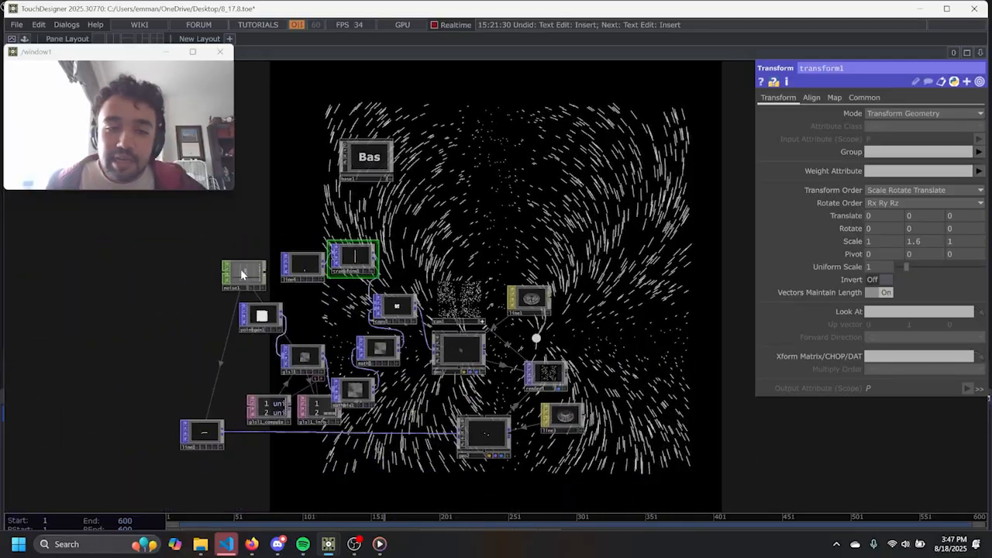
scroll(233, 268, "up", 2)
left_click(232, 269)
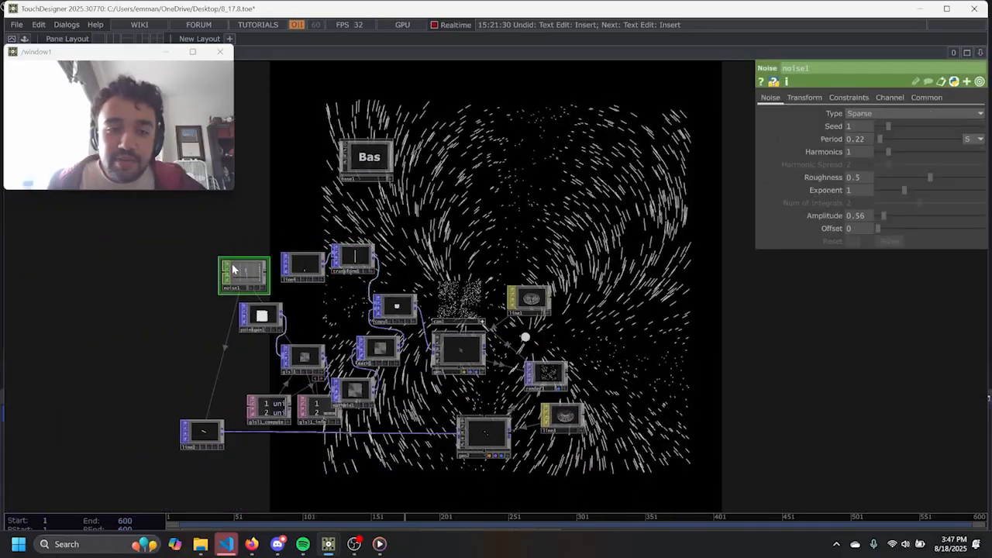
left_click(809, 97)
left_click(864, 138)
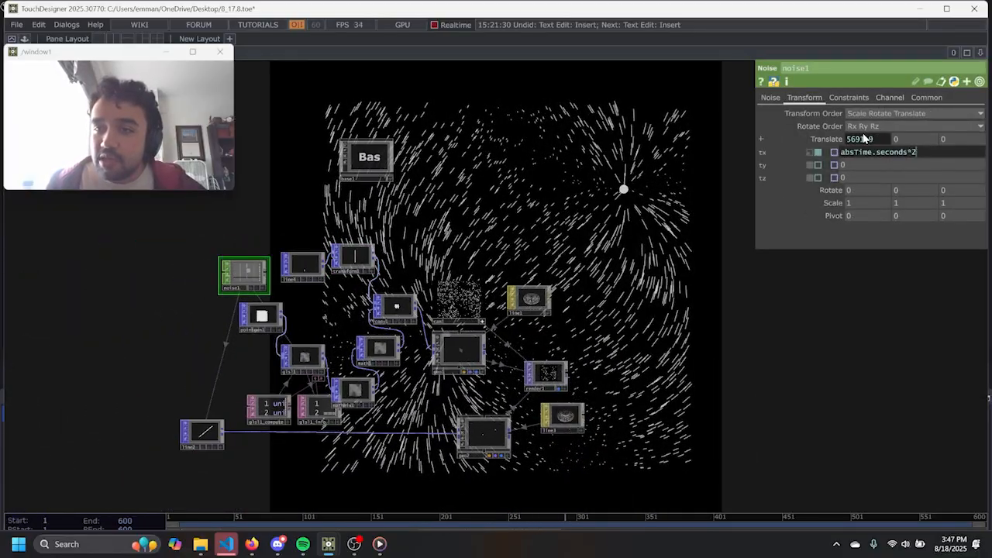
left_click_drag(615, 230, 511, 321)
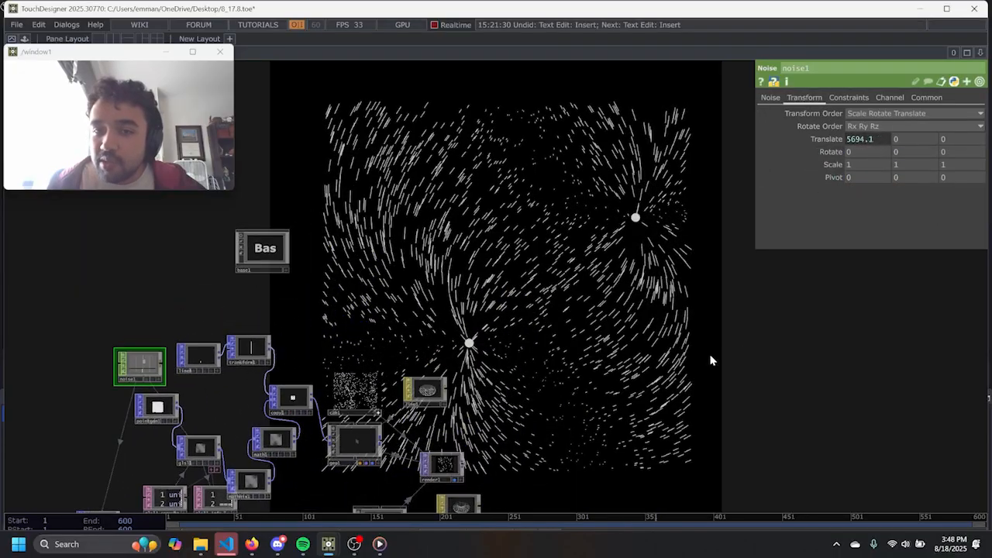
left_click(771, 97)
left_click(803, 97)
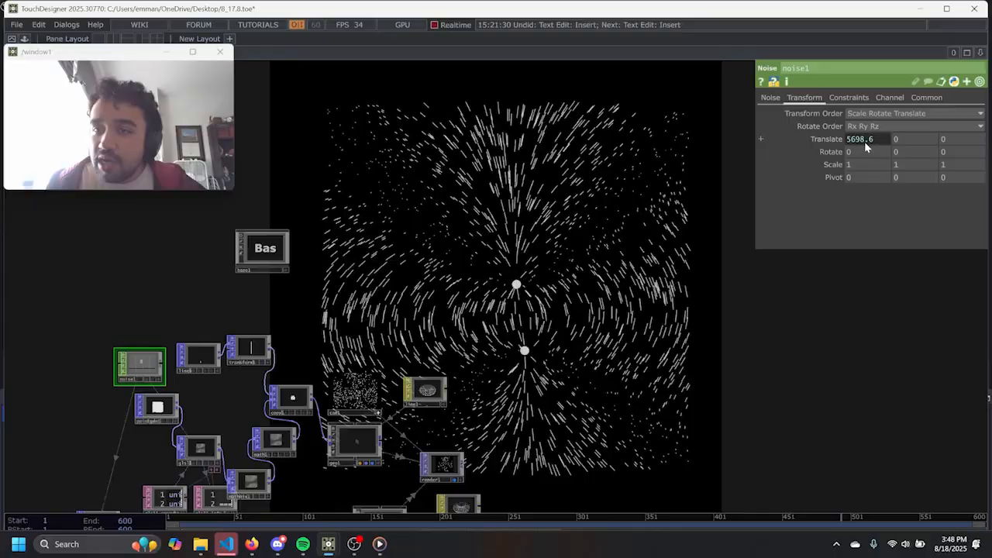
left_click(864, 140)
type("3")
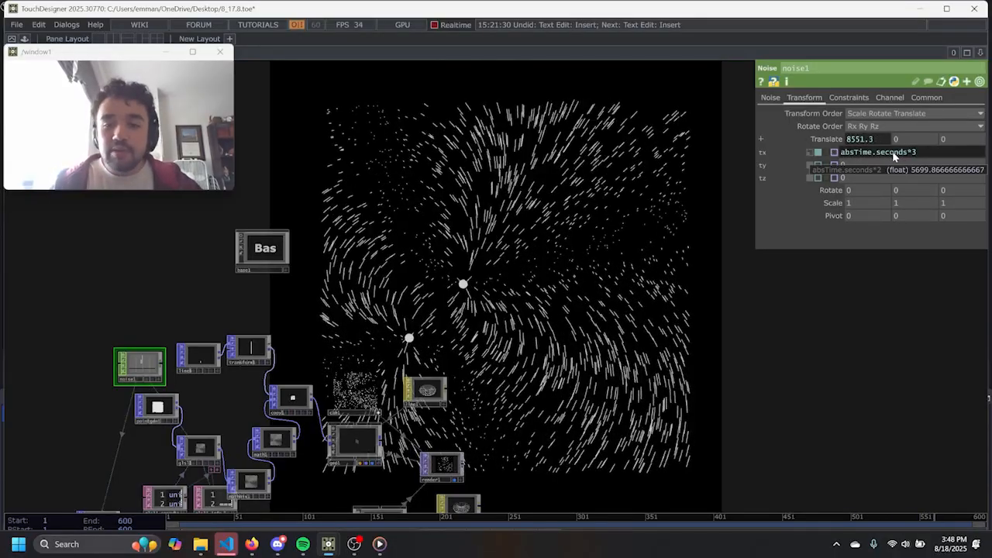
Set noise1's roughness to 0.189 and its amplitude to 0.44.
left_click(770, 97)
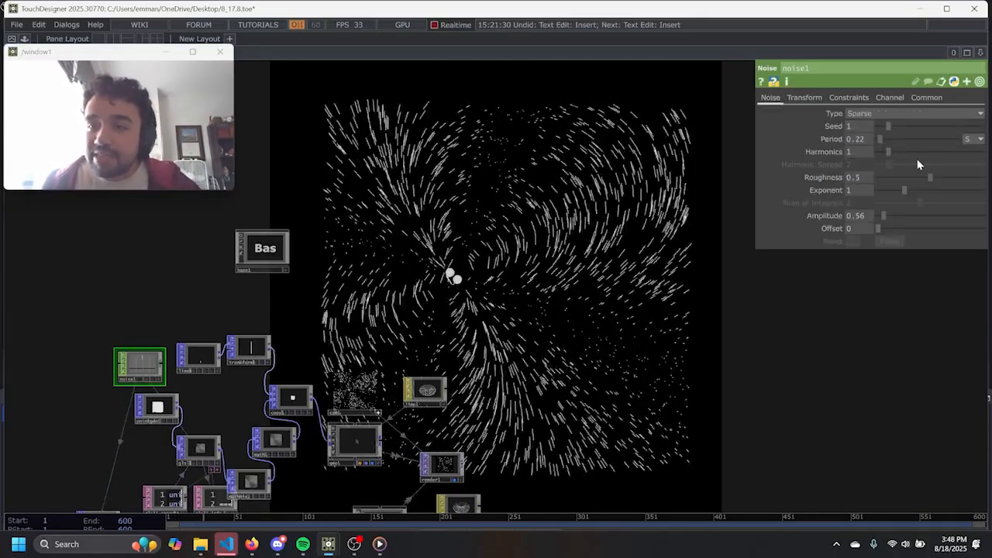
left_click_drag(914, 173, 883, 215)
left_click_drag(288, 508, 418, 396)
scroll(315, 349, "up", 5)
left_click(361, 274)
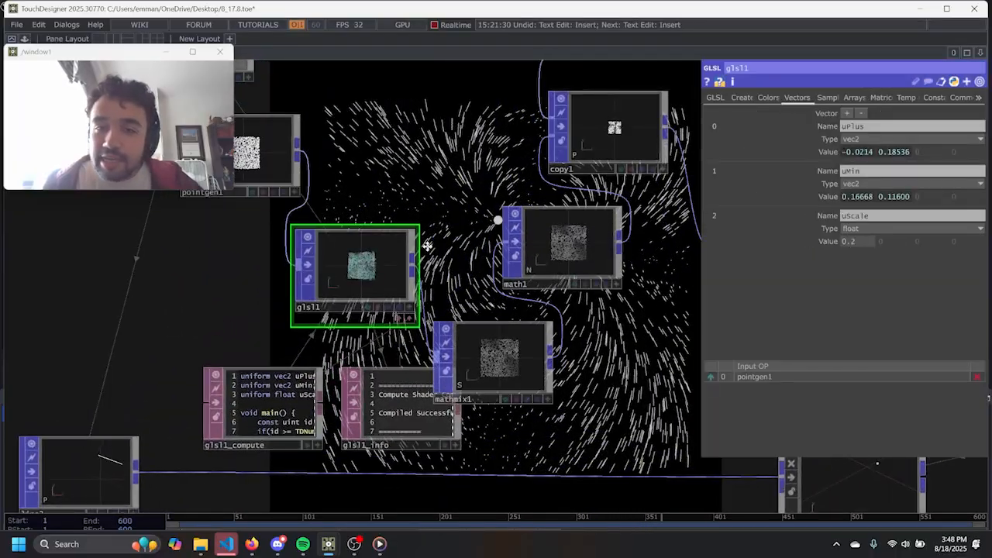
scroll(403, 259, "down", 5)
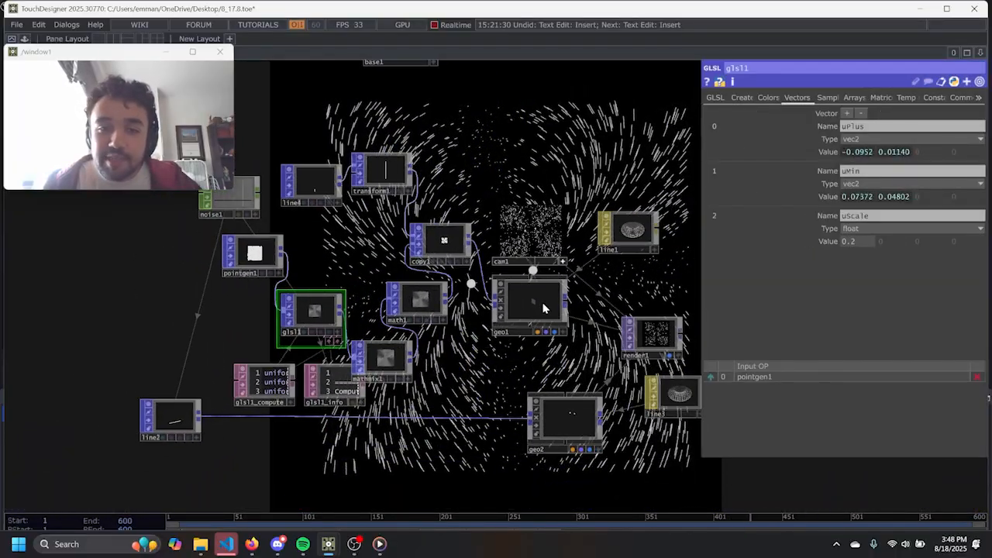
right_click(504, 262)
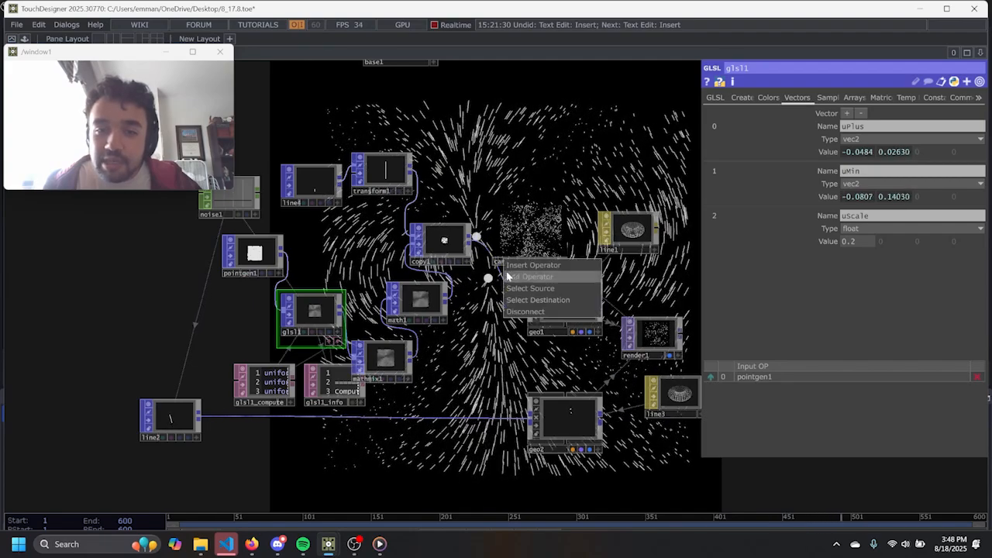
left_click(512, 267)
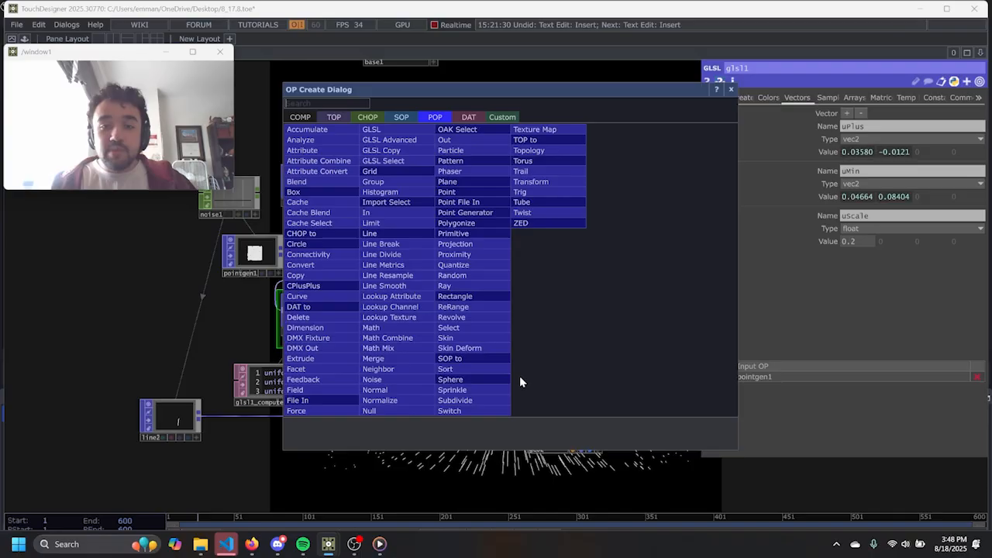
left_click(370, 233)
left_click(321, 183)
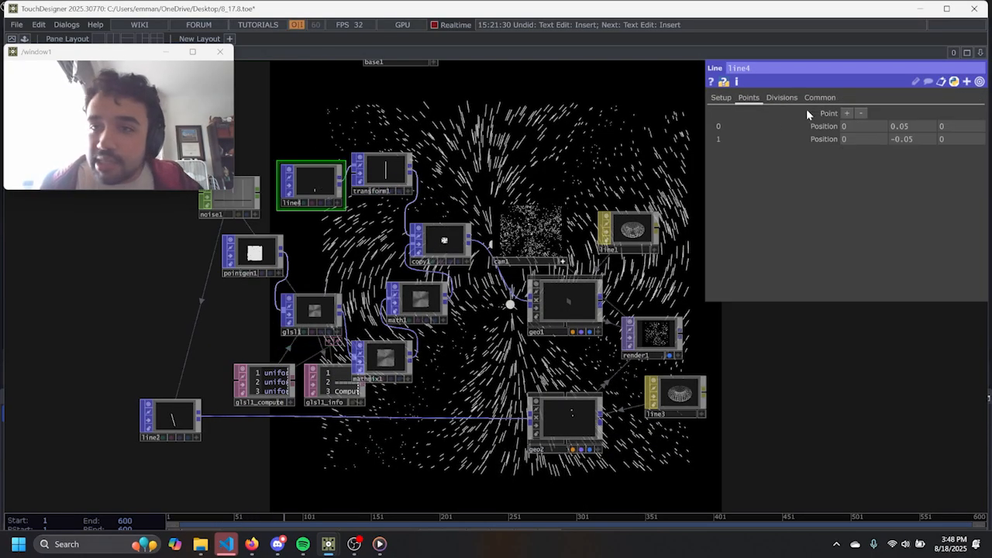
left_click(782, 97)
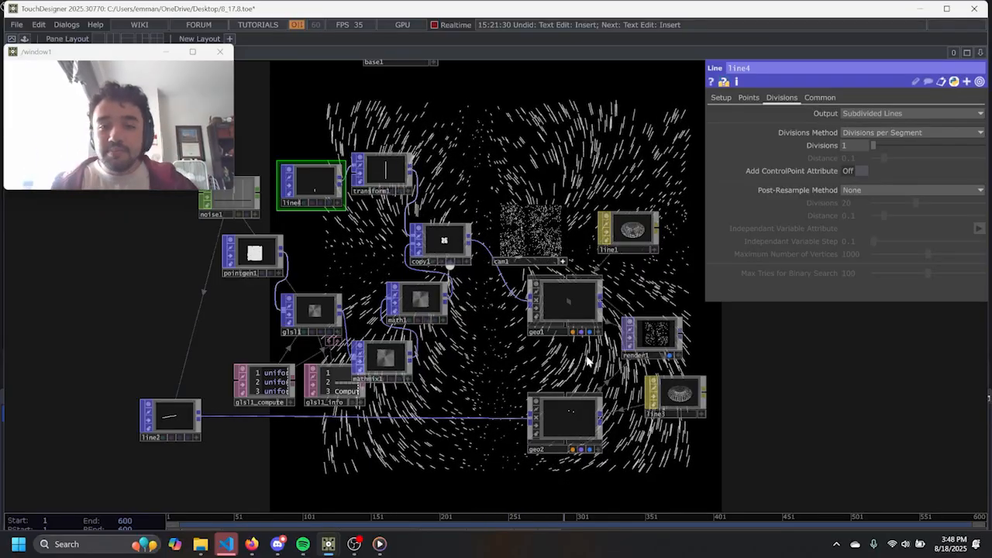
right_click(503, 288)
left_click(500, 285)
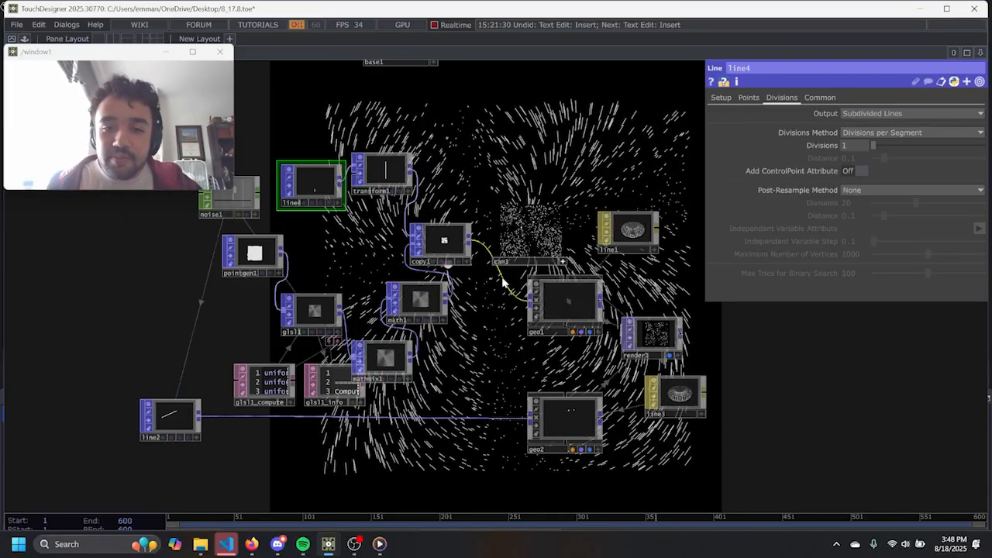
Insert a Trail POP on the connection between copy1 and geo1.
right_click(504, 281)
left_click(508, 267)
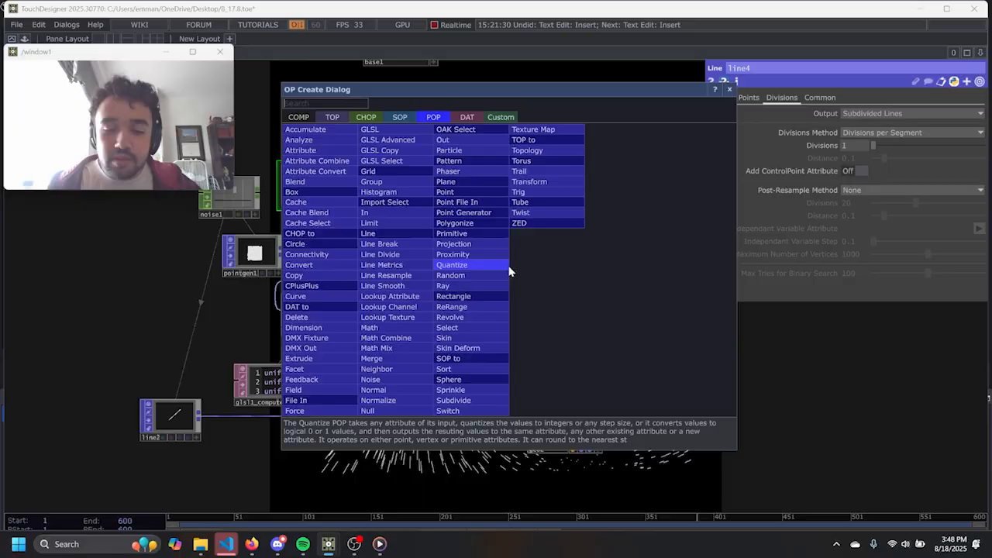
left_click(529, 175)
left_click(488, 318)
left_click_drag(513, 371, 249, 324)
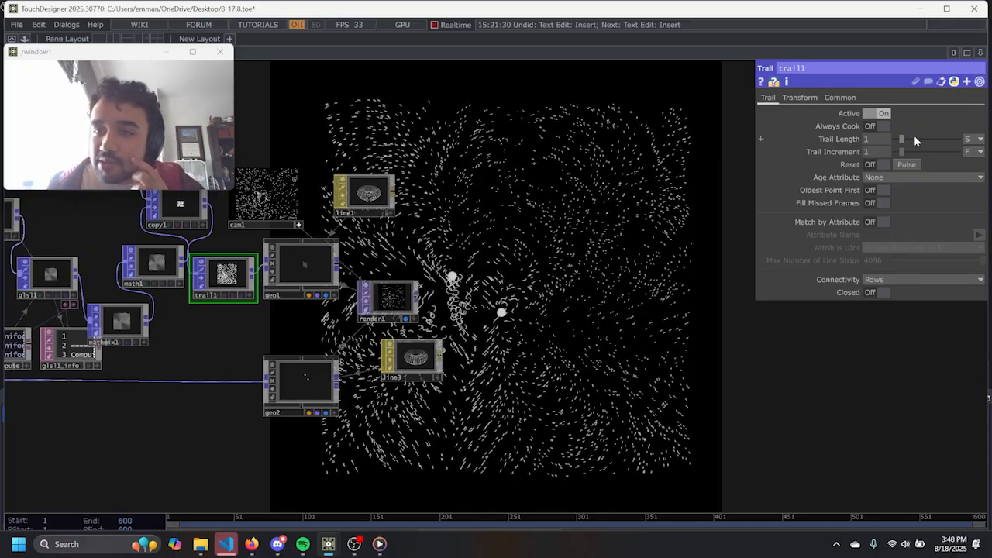
Adjust trail1's trail length, trying 4.43 and settling on 1.39 seconds.
left_click_drag(901, 137, 924, 137)
left_click_drag(574, 301, 779, 382)
scroll(690, 337, "down", 2)
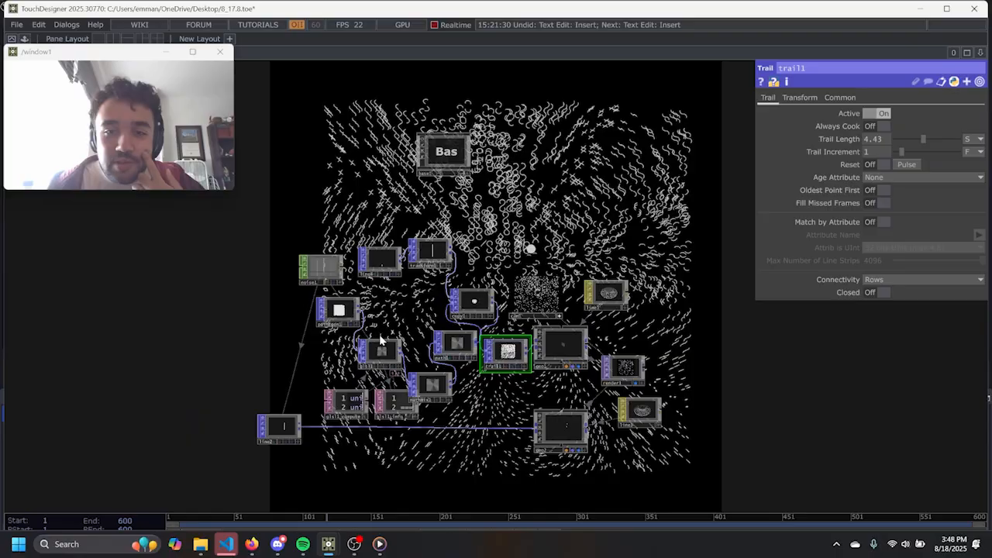
left_click_drag(910, 139, 904, 138)
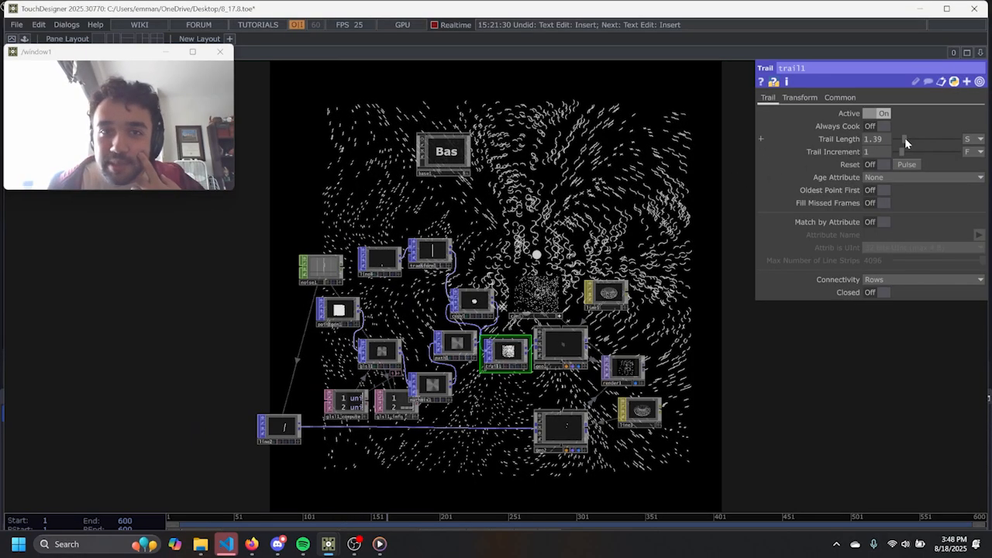
Delete the pointgen1 operator that feeds glsl1.
left_click_drag(558, 209, 565, 173)
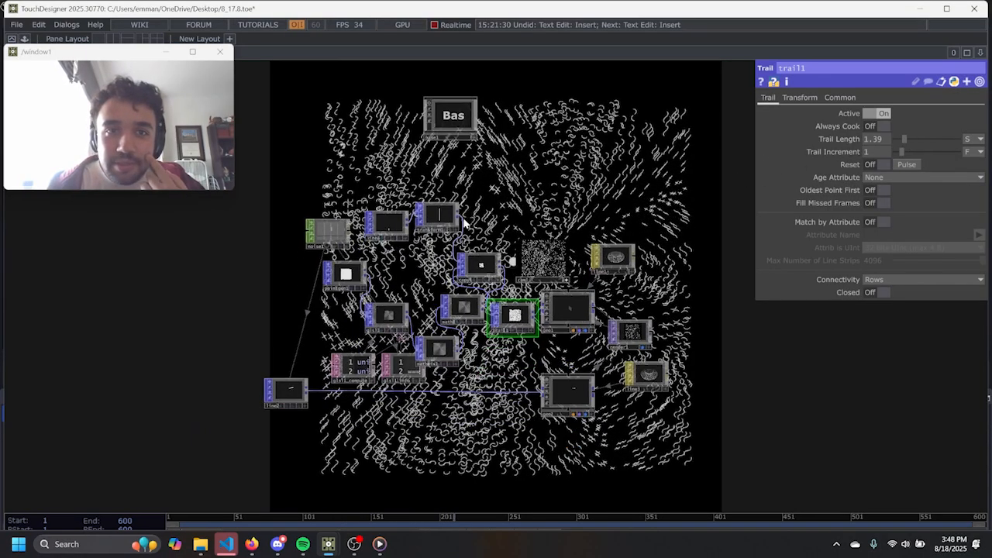
left_click(333, 235)
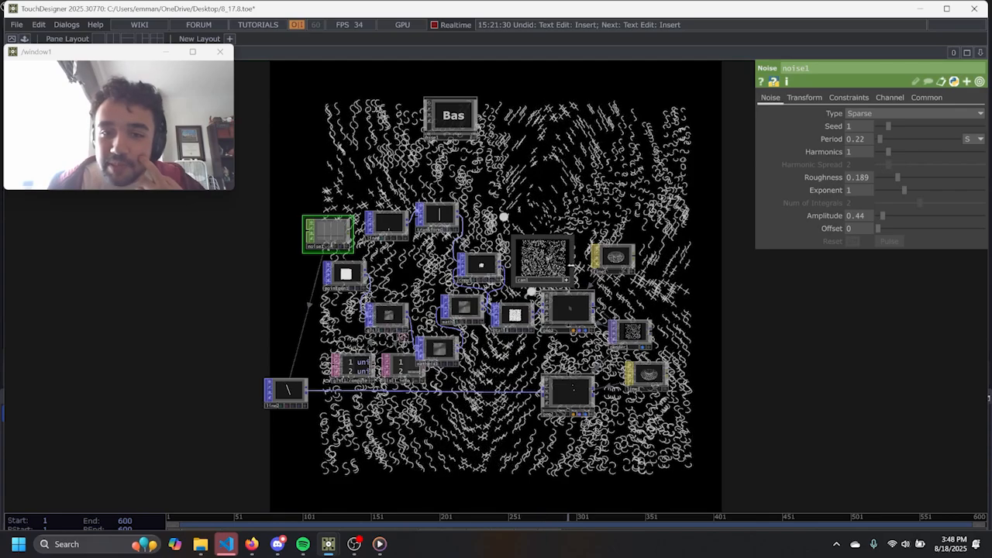
left_click(288, 394)
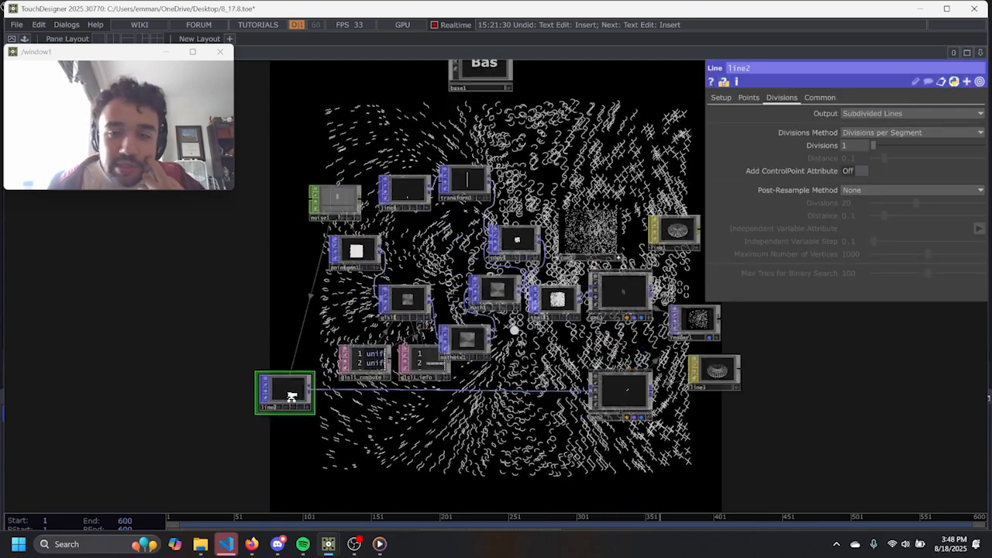
scroll(286, 392, "up", 3)
scroll(434, 287, "down", 3)
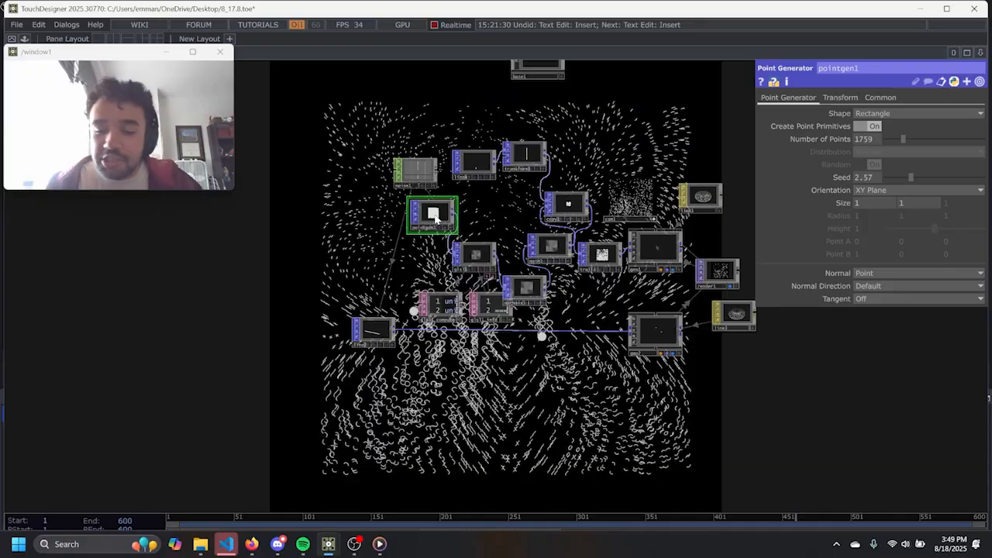
key("Delete")
Add a Grid POP beside glsl1, connect its output to glsl1's input and move it closer.
key("Tab")
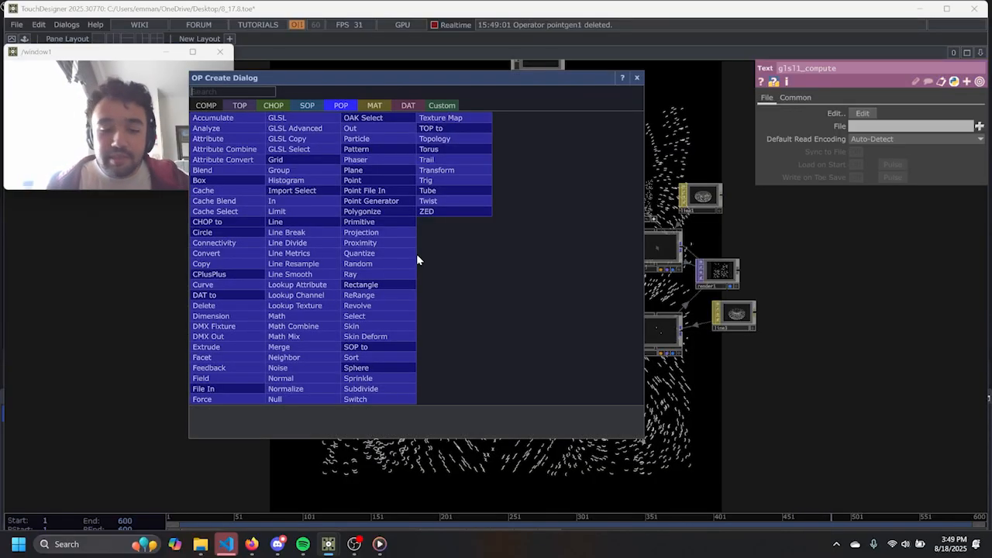
type("gru")
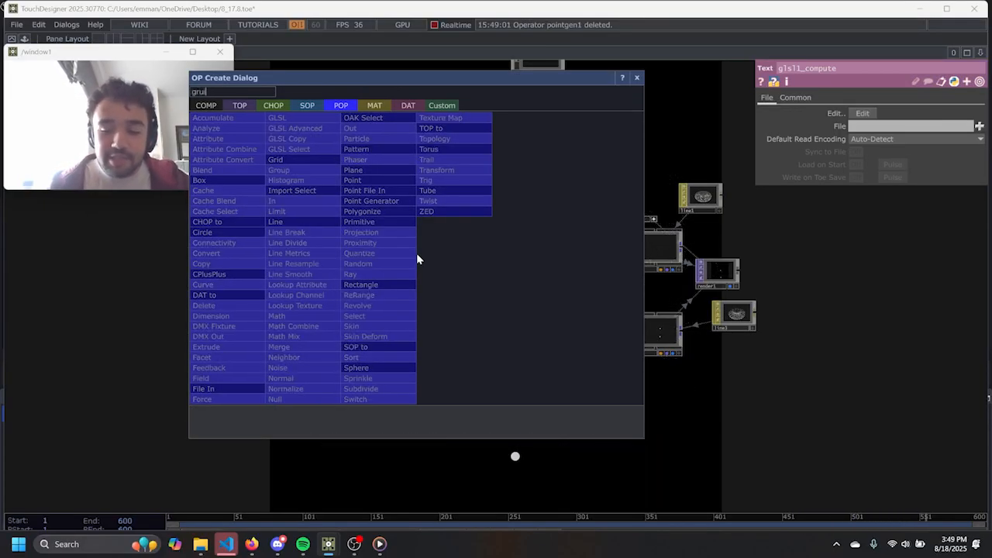
key("BackSpace")
type("id")
left_click(310, 159)
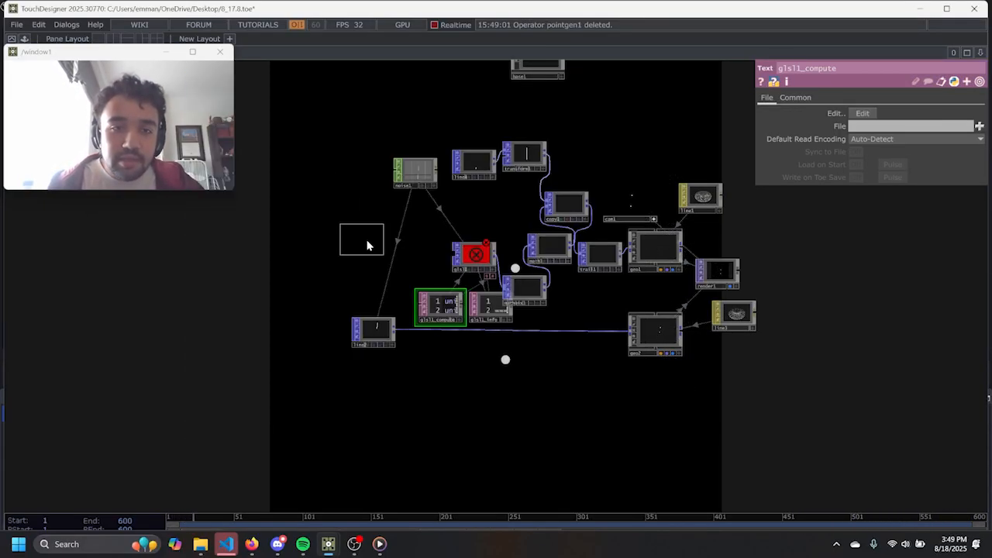
left_click(400, 249)
left_click_drag(387, 238, 454, 254)
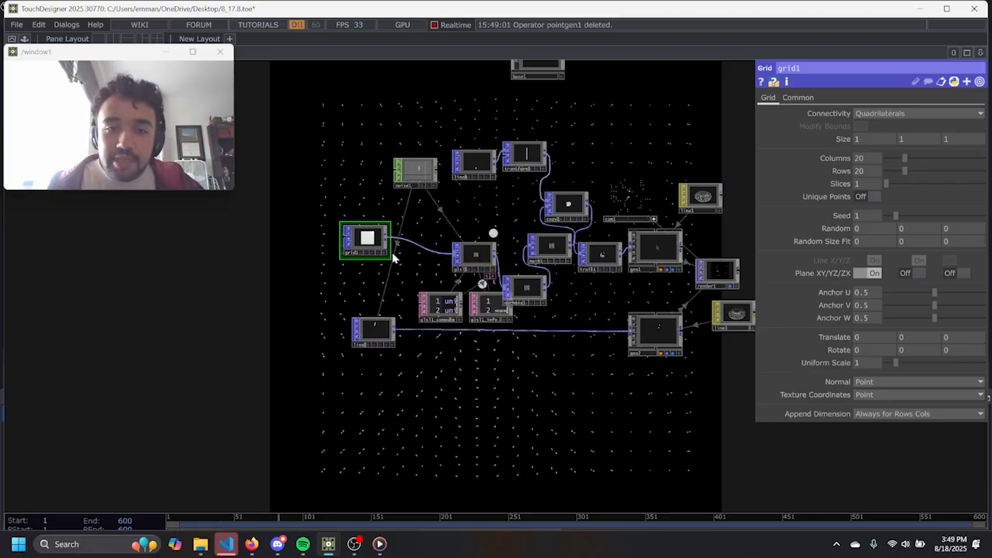
left_click_drag(356, 240, 389, 256)
Set grid1's columns and rows to 25 each.
left_click_drag(457, 411, 257, 265)
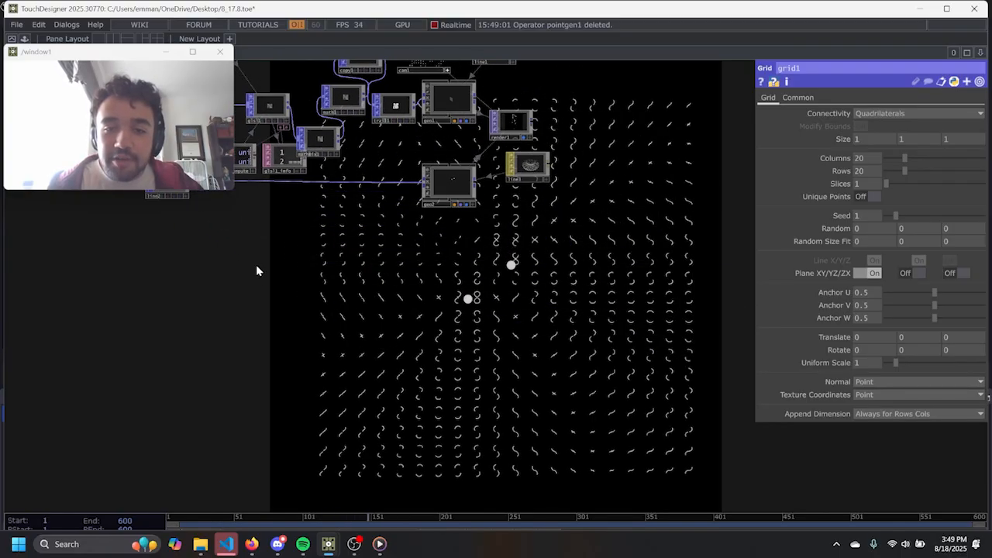
left_click_drag(330, 274, 387, 347)
scroll(265, 177, "up", 3)
scroll(266, 178, "up", 3)
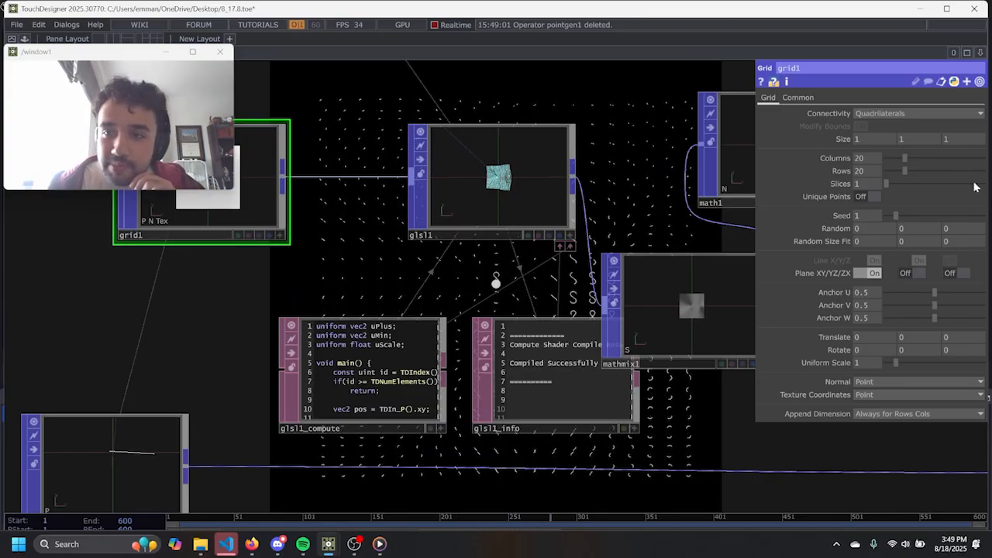
left_click_drag(908, 158, 910, 170)
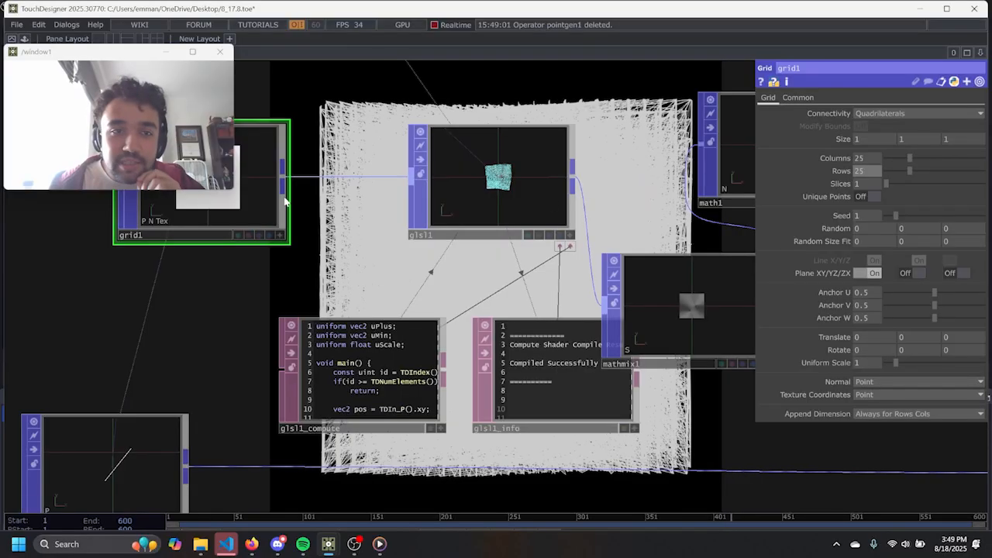
Move grid1 farther away from glsl1 to leave room between the two operators.
scroll(302, 212, "down", 2)
left_click_drag(514, 214, 560, 337)
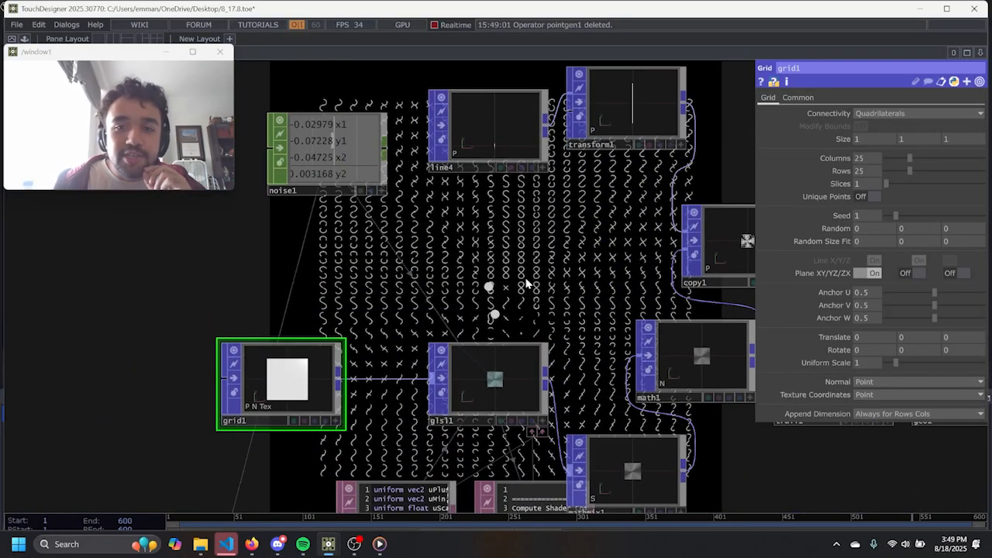
left_click_drag(530, 271, 535, 246)
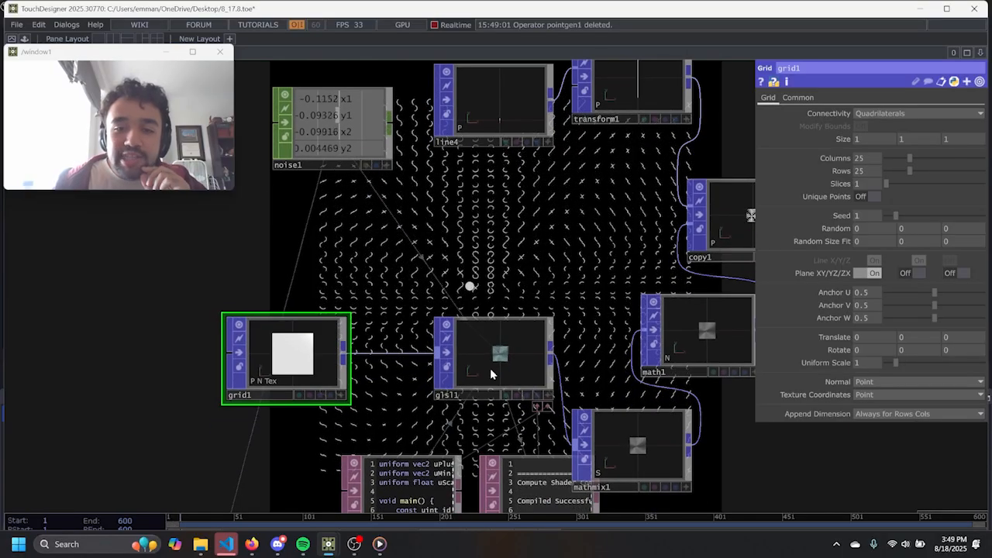
left_click_drag(315, 350, 200, 324)
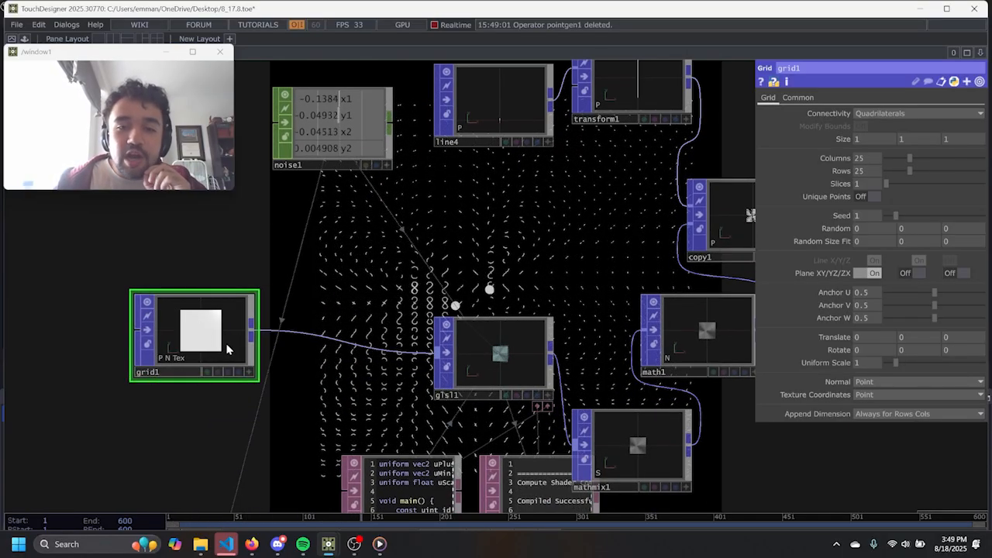
Insert a Feedback POP into the connection between grid1 and glsl1.
scroll(400, 302, "down", 3)
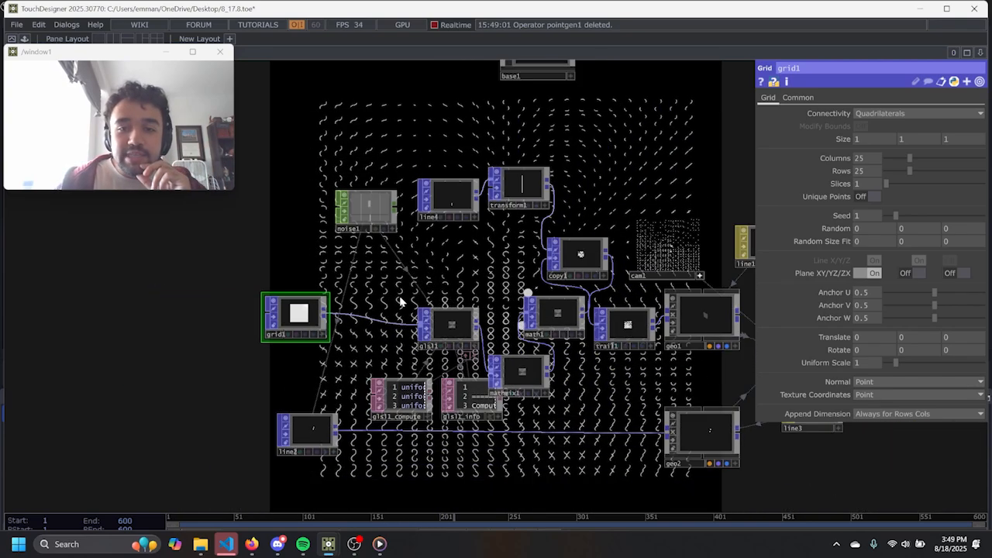
right_click(356, 317)
left_click(369, 306)
type("fe")
left_click(179, 419)
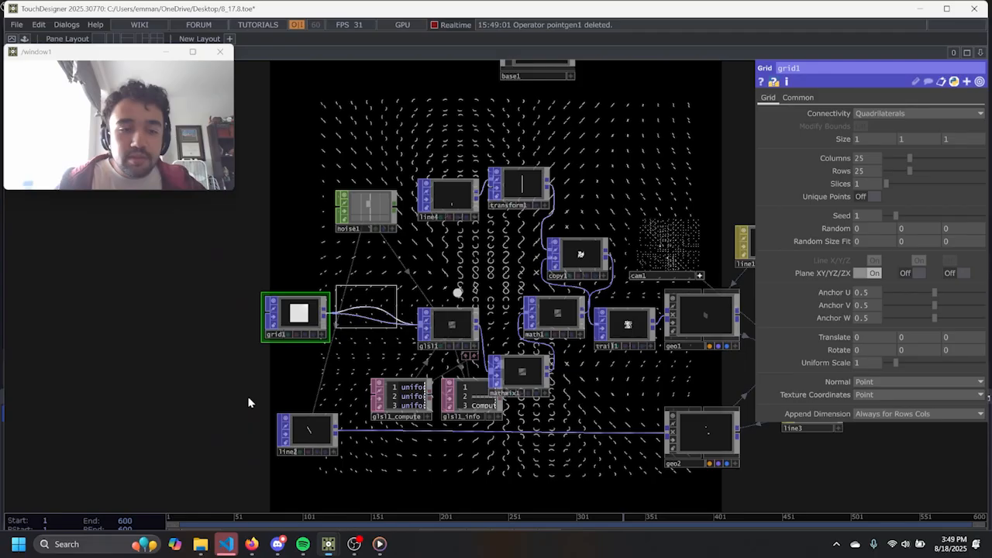
left_click(377, 340)
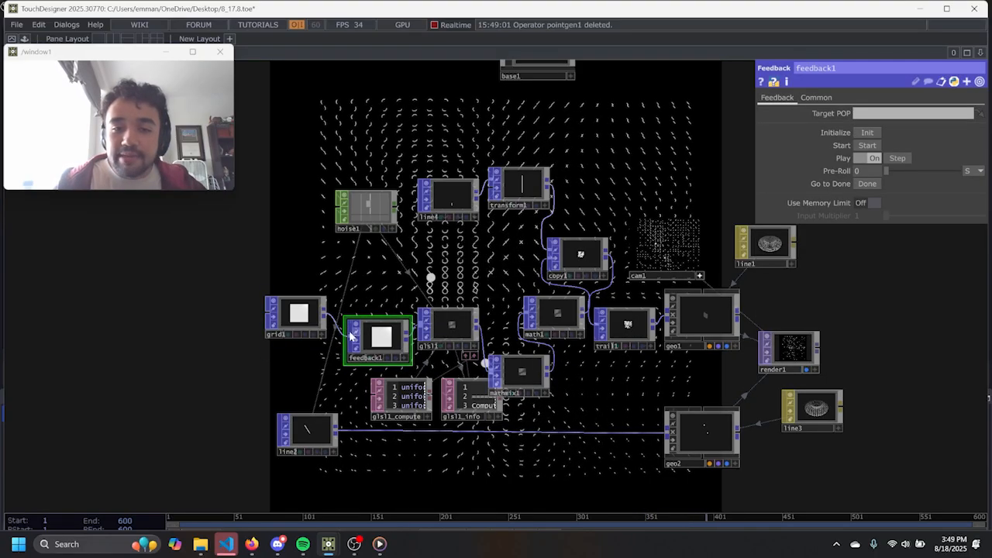
Shift grid1, feedback1 and glsl1 away from mathmix1 to open a gap after glsl1.
left_click_drag(312, 318, 217, 306)
left_click_drag(385, 338, 338, 338)
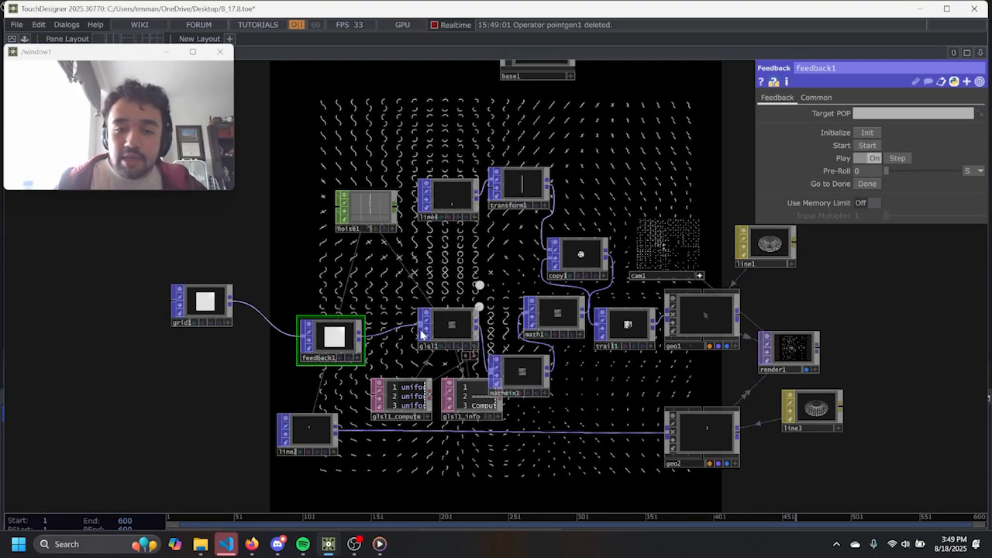
left_click_drag(444, 331, 396, 343)
Insert a Null POP into the connection between glsl1 and mathmix1, placing it above mathmix1.
right_click(448, 343)
left_click(468, 339)
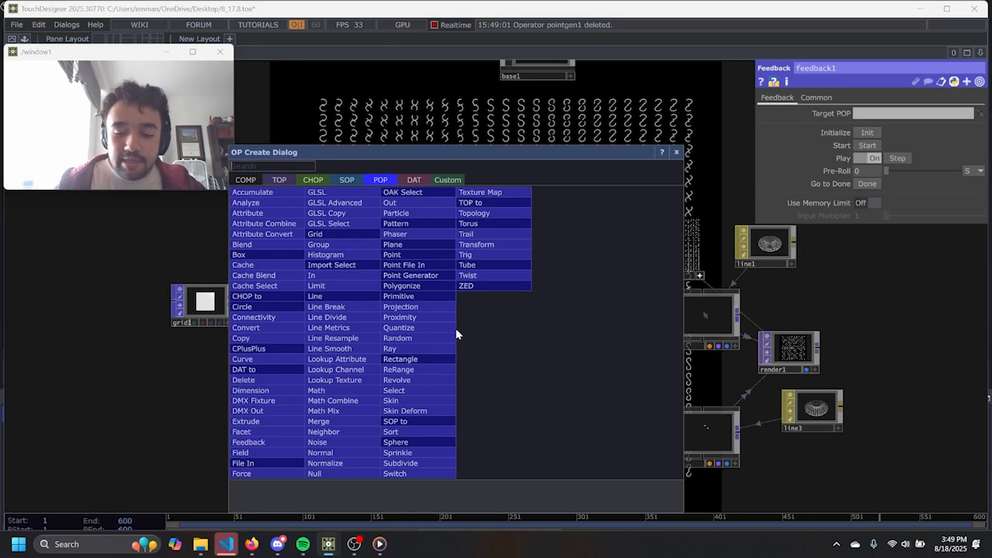
type("n")
left_click(314, 474)
left_click(483, 290)
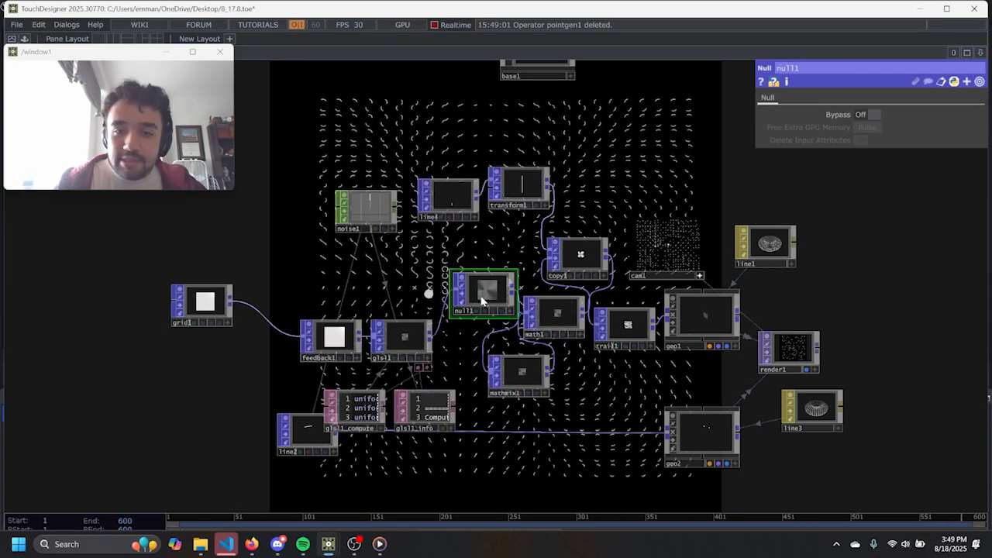